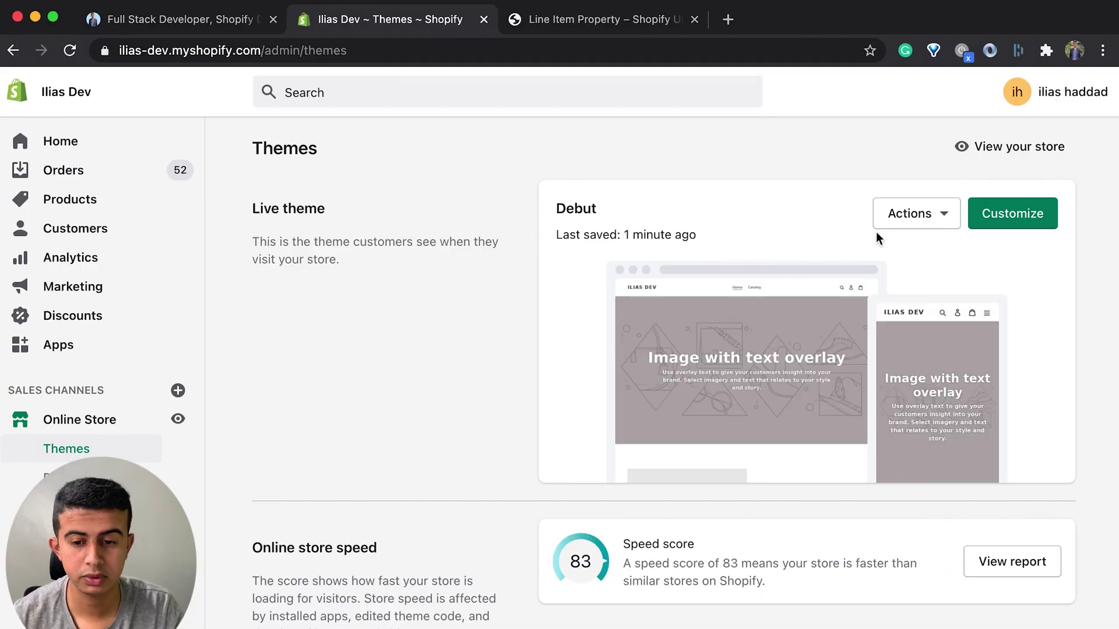
# Step: Open the Debut theme's code editor from its Actions menu and scroll the file list
pyautogui.click(915, 228)
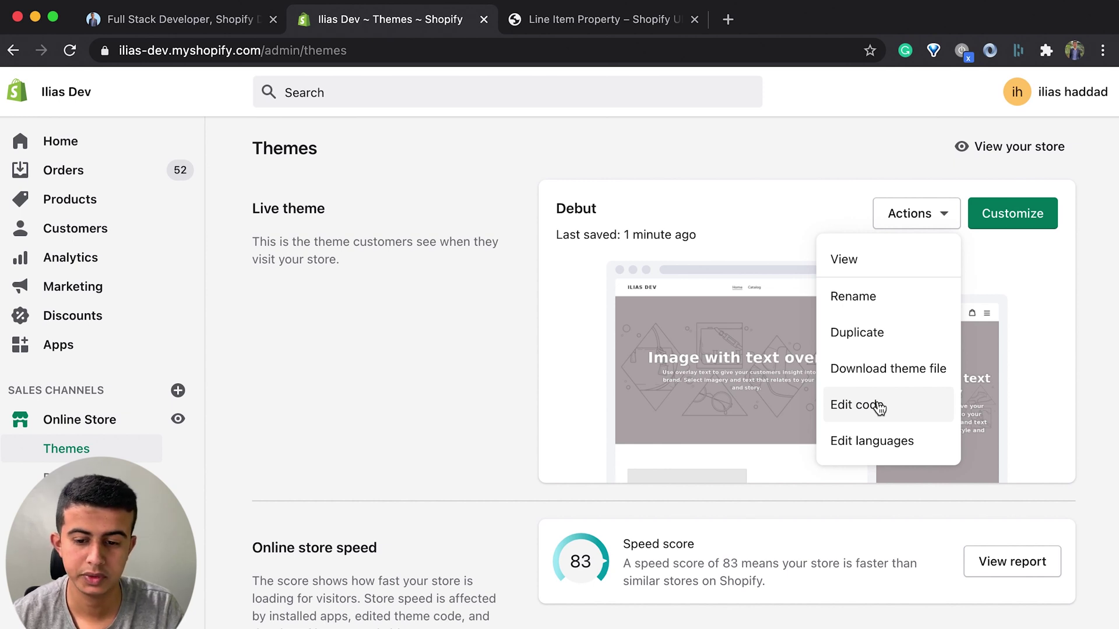
pyautogui.click(880, 408)
pyautogui.scroll(-2, 300, 498)
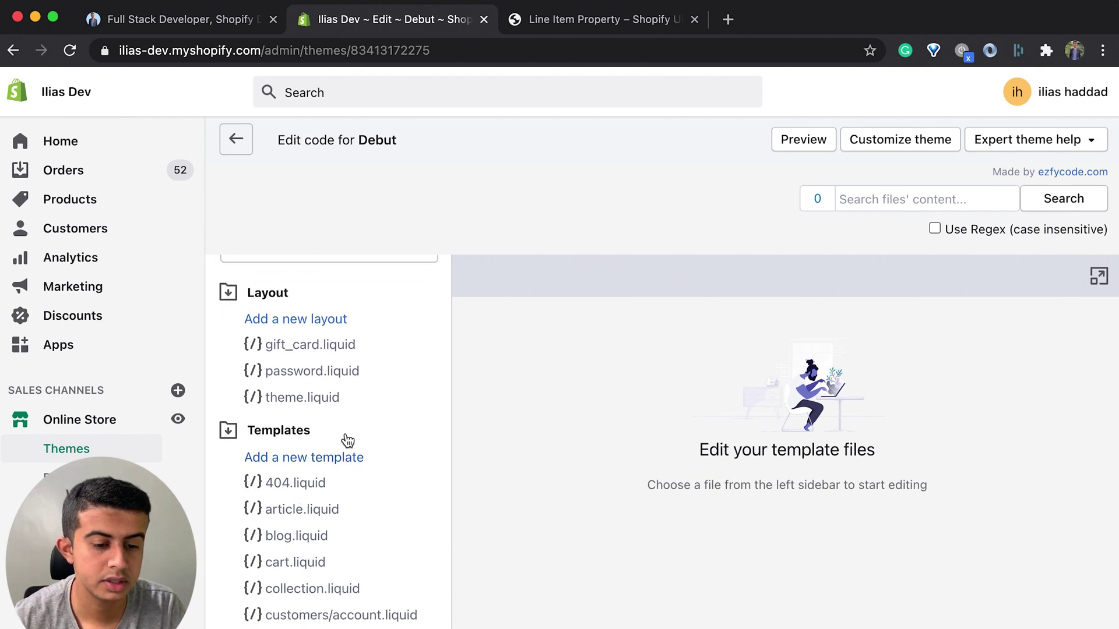
# Step: Create a new product template named 'custom'
pyautogui.click(319, 461)
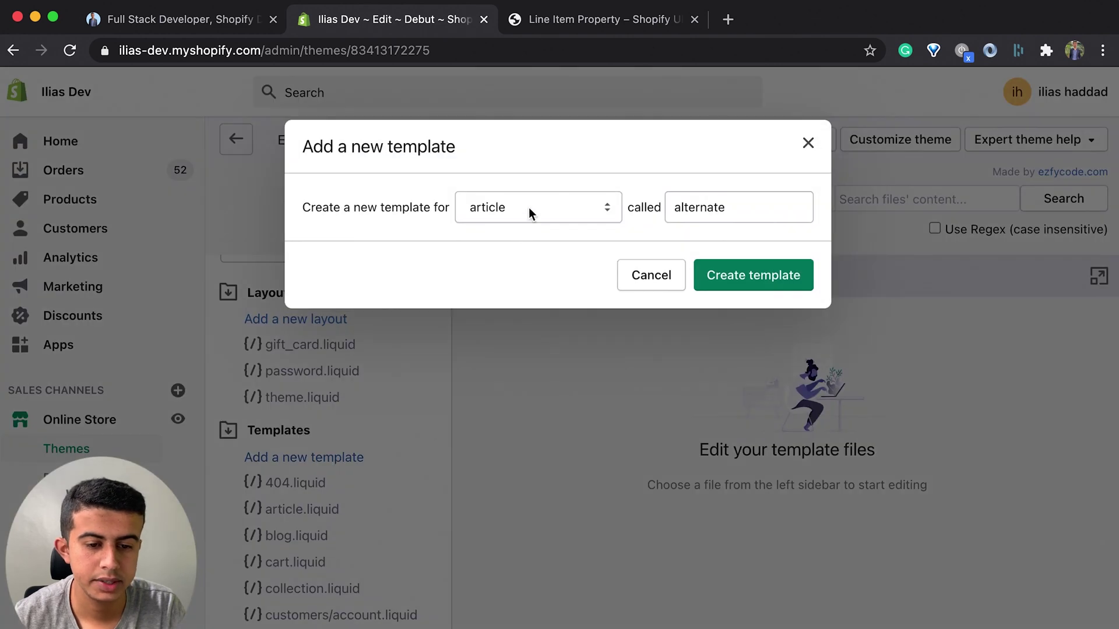
pyautogui.click(529, 207)
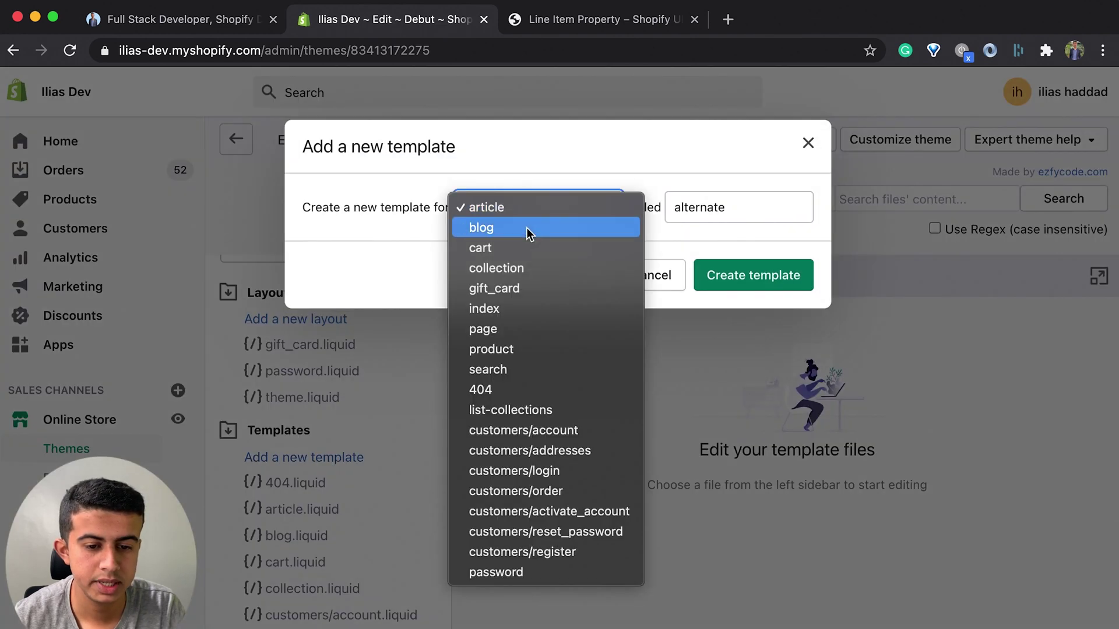
pyautogui.click(529, 349)
pyautogui.doubleClick(752, 221)
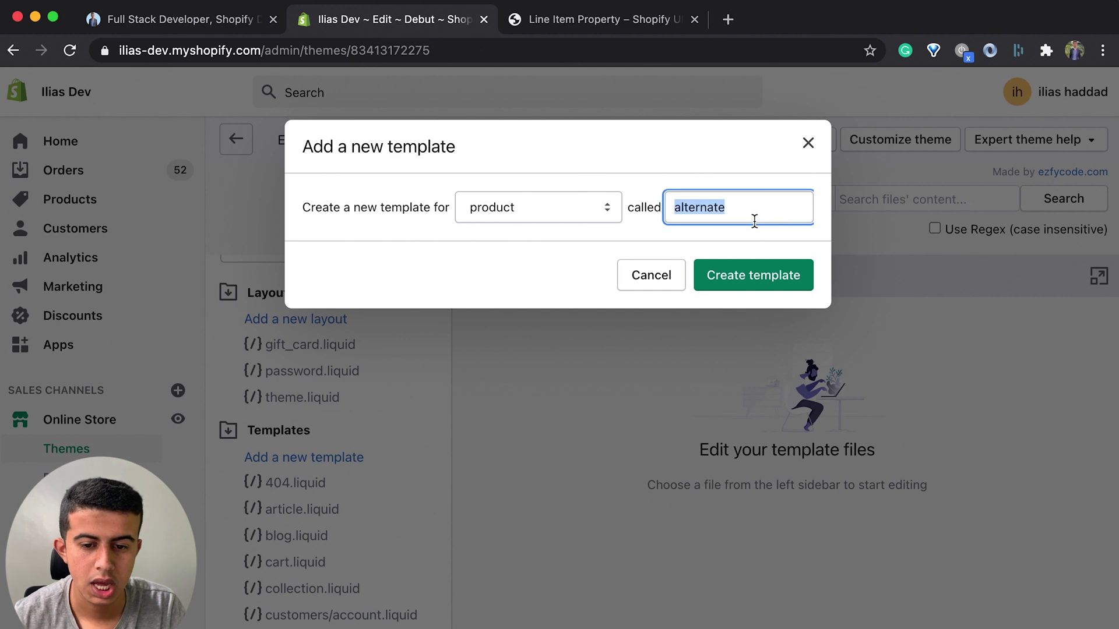
pyautogui.write('custom')
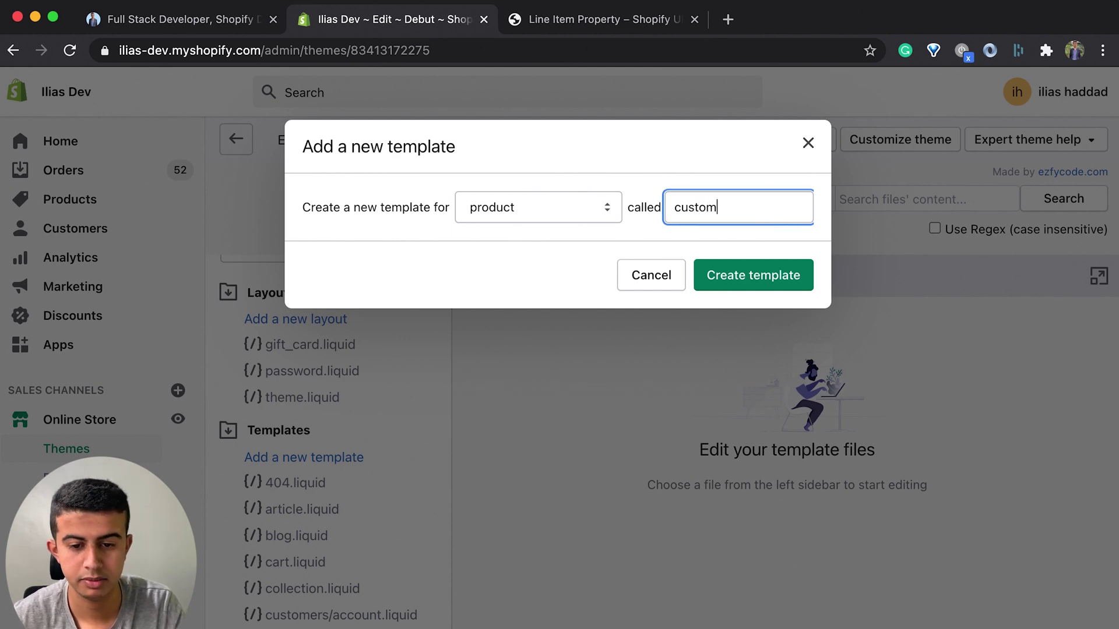
pyautogui.click(764, 278)
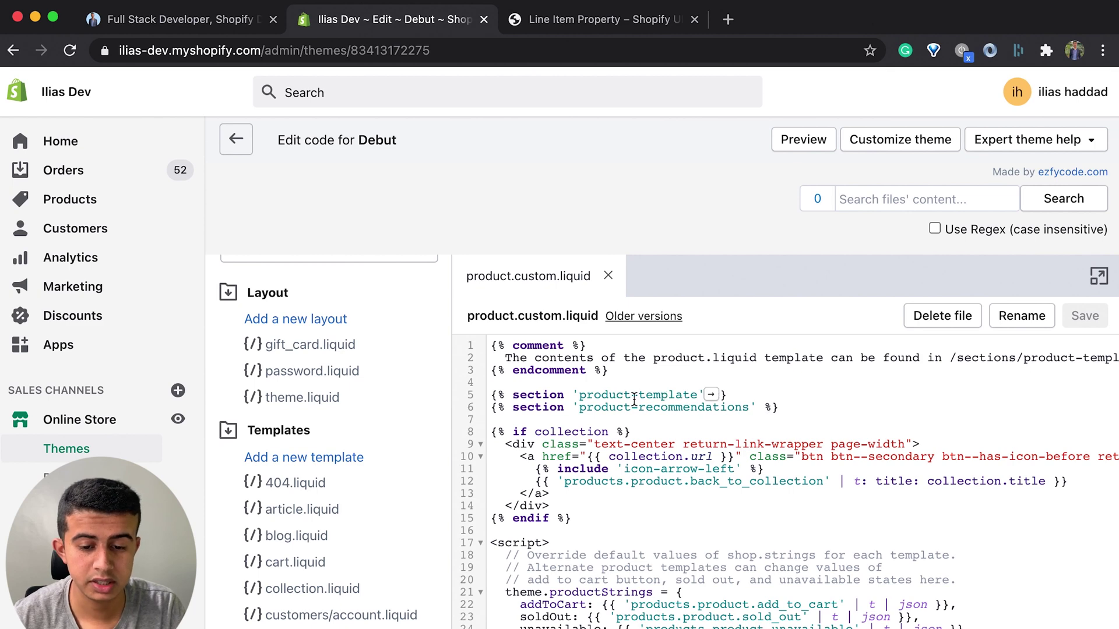
# Step: Open the product-template.liquid section file and scroll through it
pyautogui.click(709, 397)
pyautogui.scroll(-10, 688, 443)
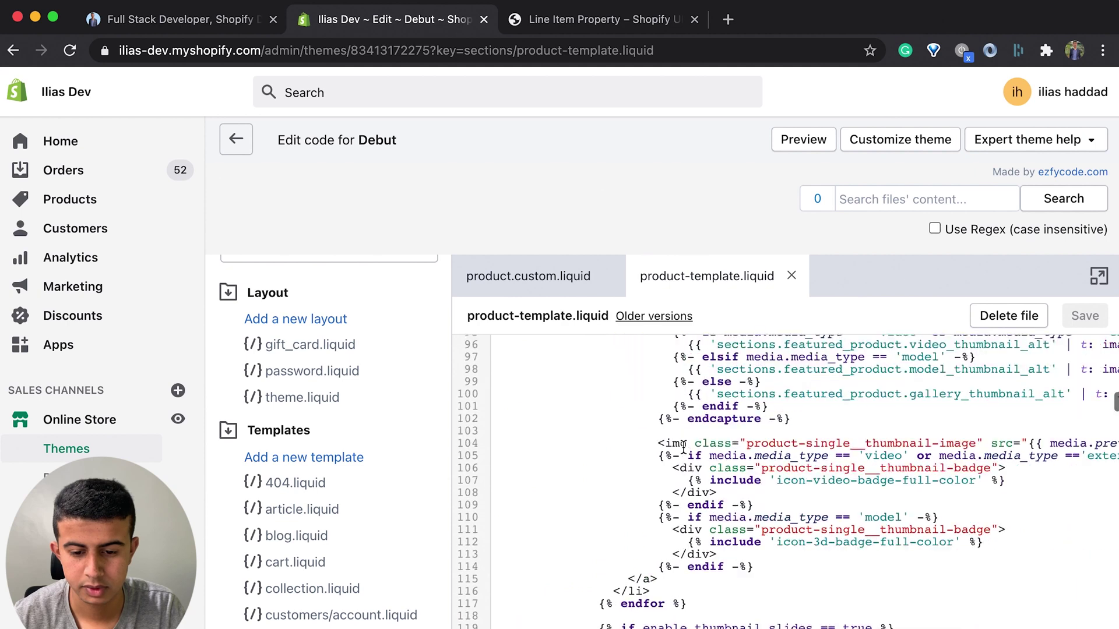
pyautogui.scroll(-4, 684, 447)
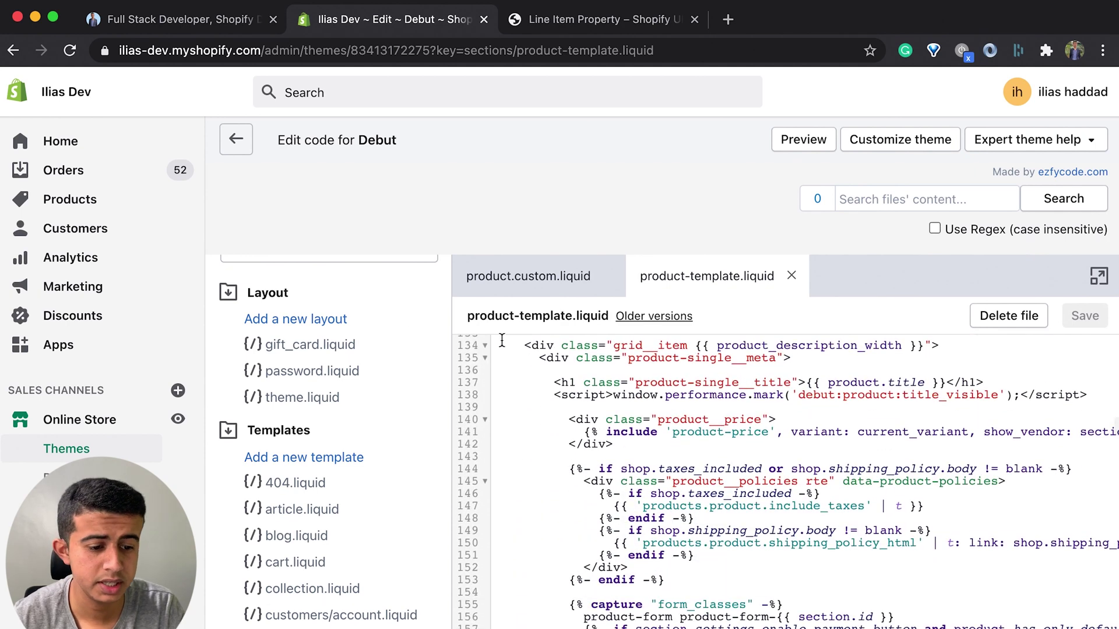
pyautogui.rightClick(82, 200)
# Step: Open Example T-Shirt in a new tab and set its template suffix to product.custom
pyautogui.click(153, 205)
pyautogui.click(545, 19)
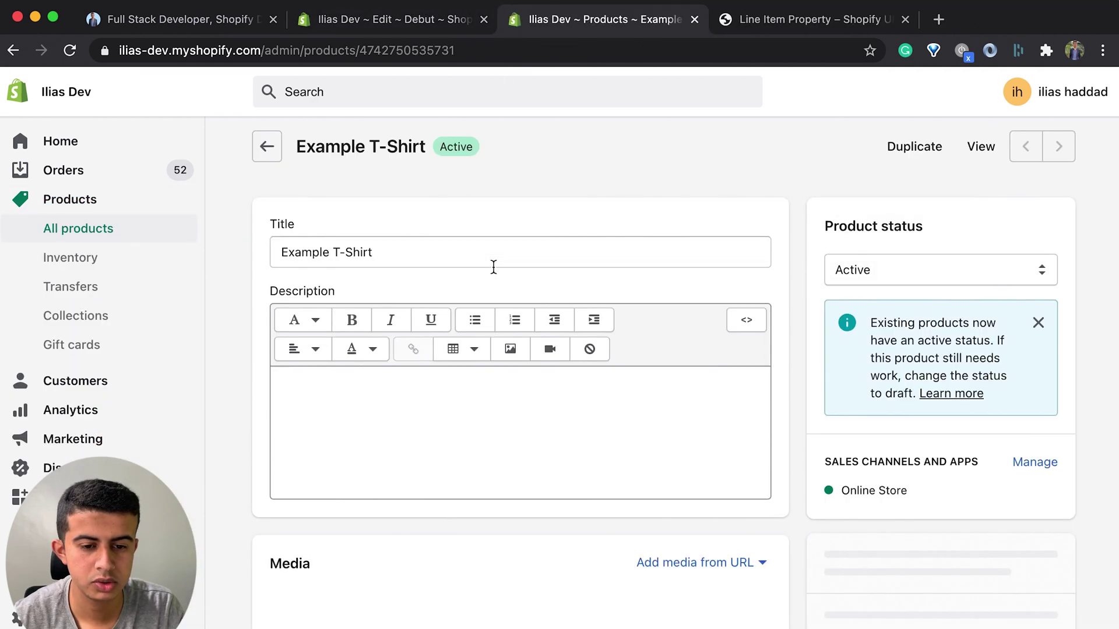
pyautogui.scroll(-9, 547, 298)
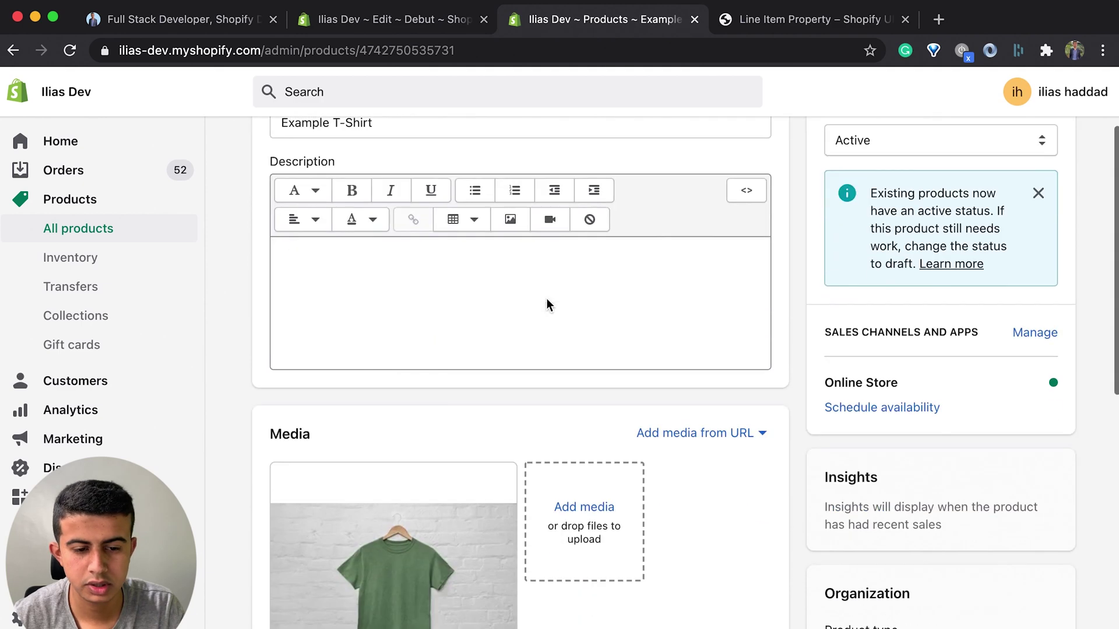
pyautogui.scroll(-4, 898, 543)
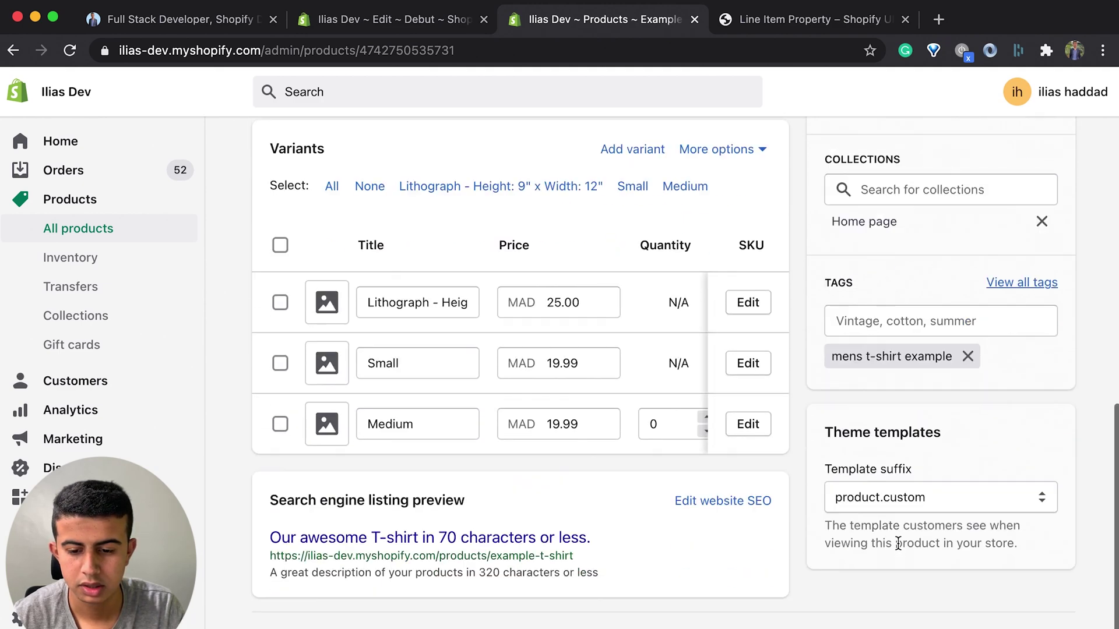
pyautogui.click(883, 500)
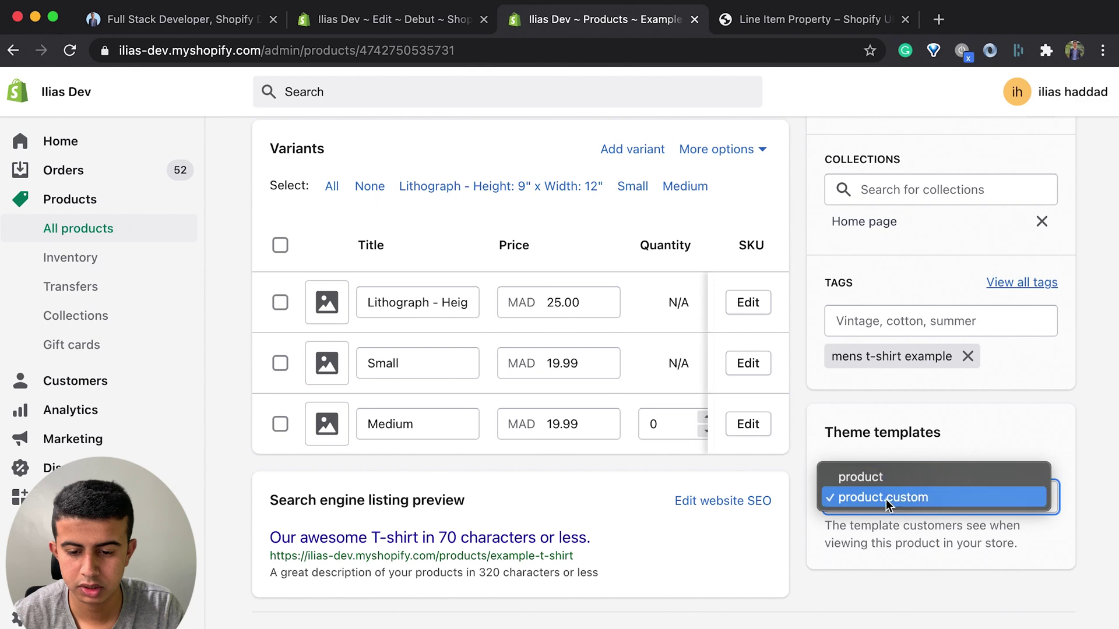
pyautogui.click(883, 497)
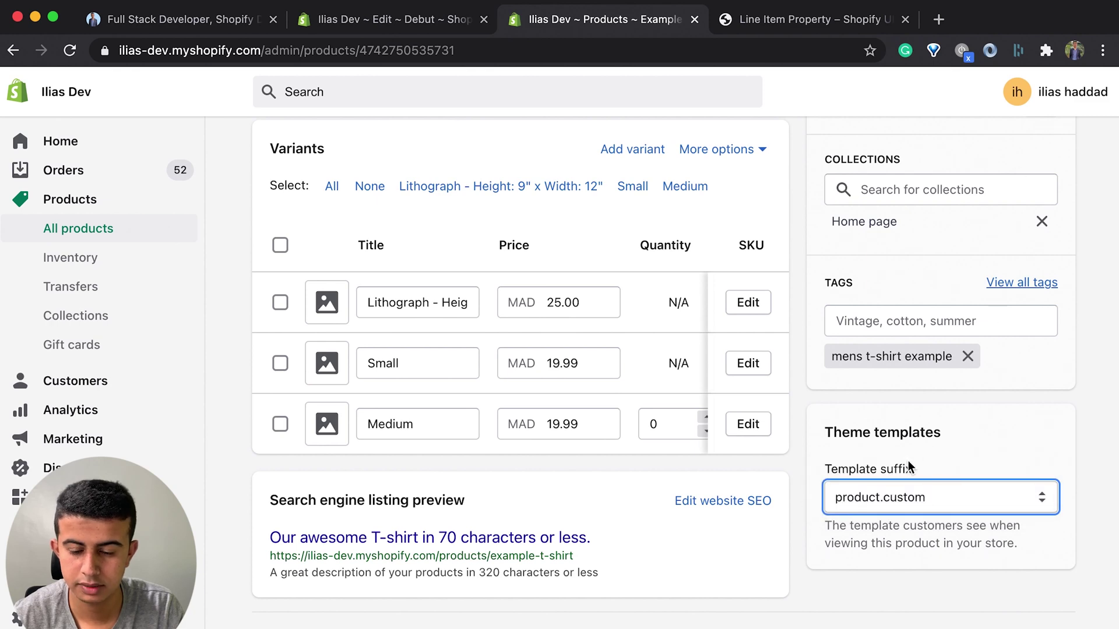
# Step: View the Example T-Shirt on the live storefront
pyautogui.scroll(1, 994, 210)
pyautogui.scroll(10, 937, 417)
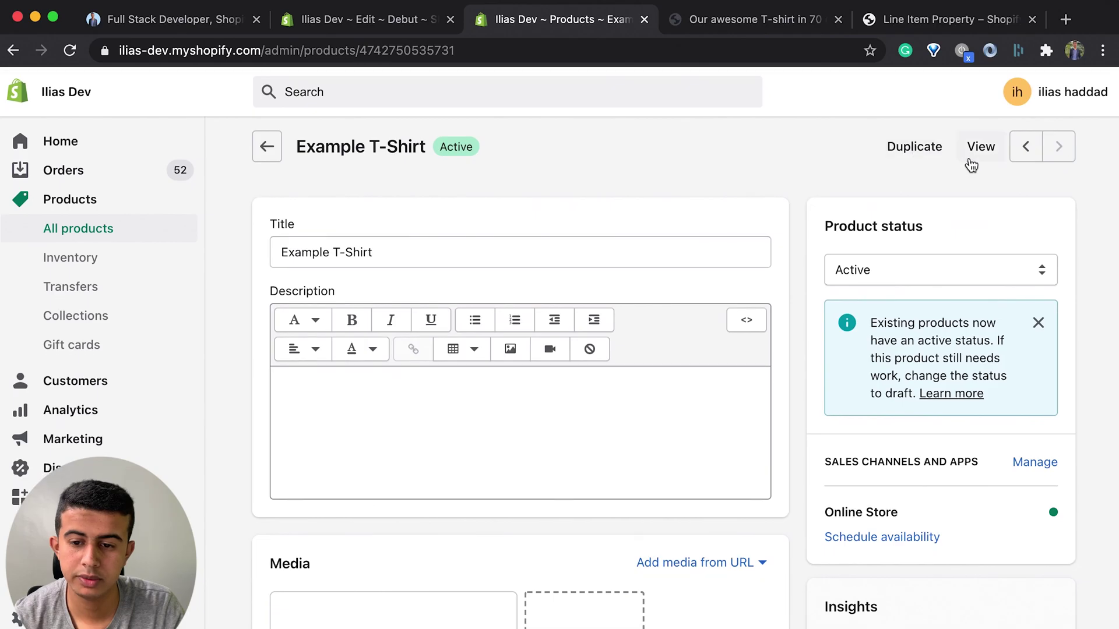
pyautogui.click(970, 160)
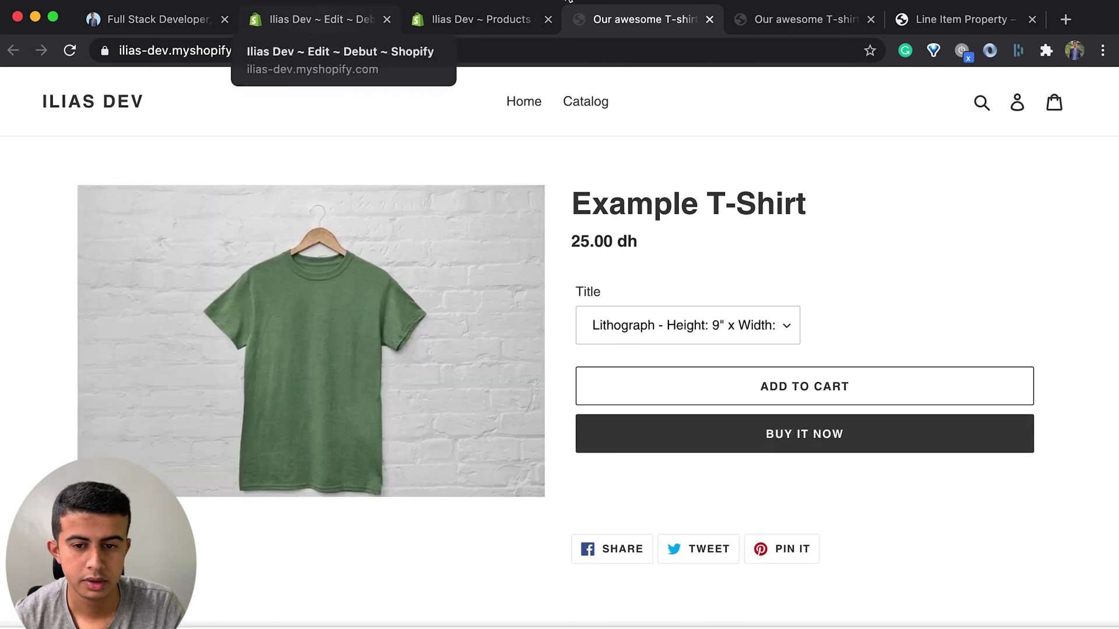
# Step: In the Line Item Property generator, select the field label and preview the long text type
pyautogui.click(937, 20)
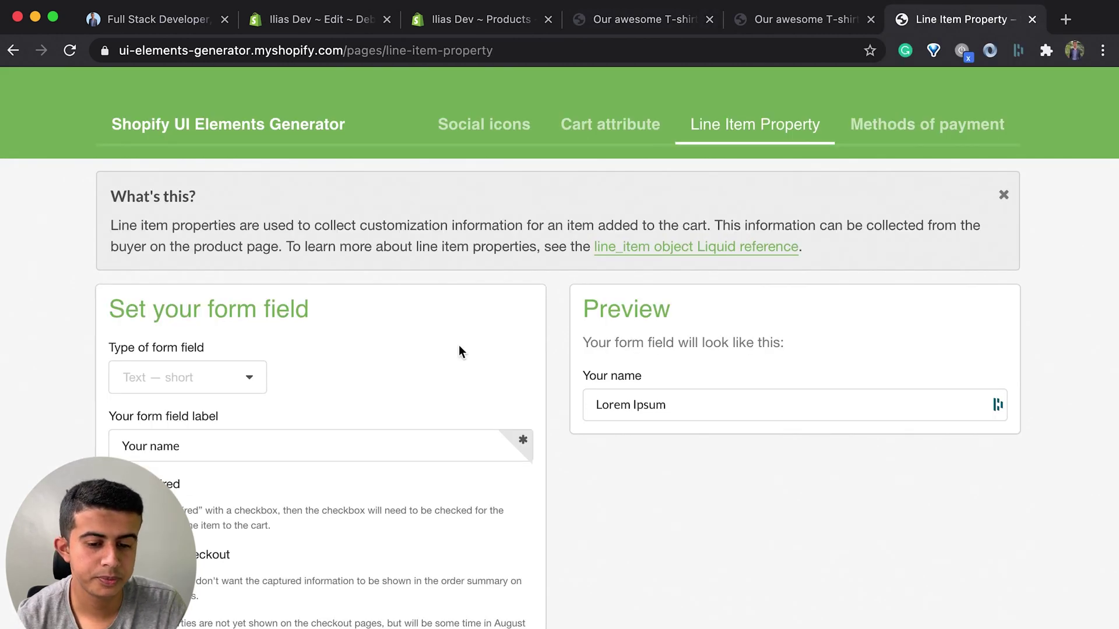
pyautogui.scroll(-3, 459, 347)
pyautogui.doubleClick(293, 372)
pyautogui.tripleClick(293, 371)
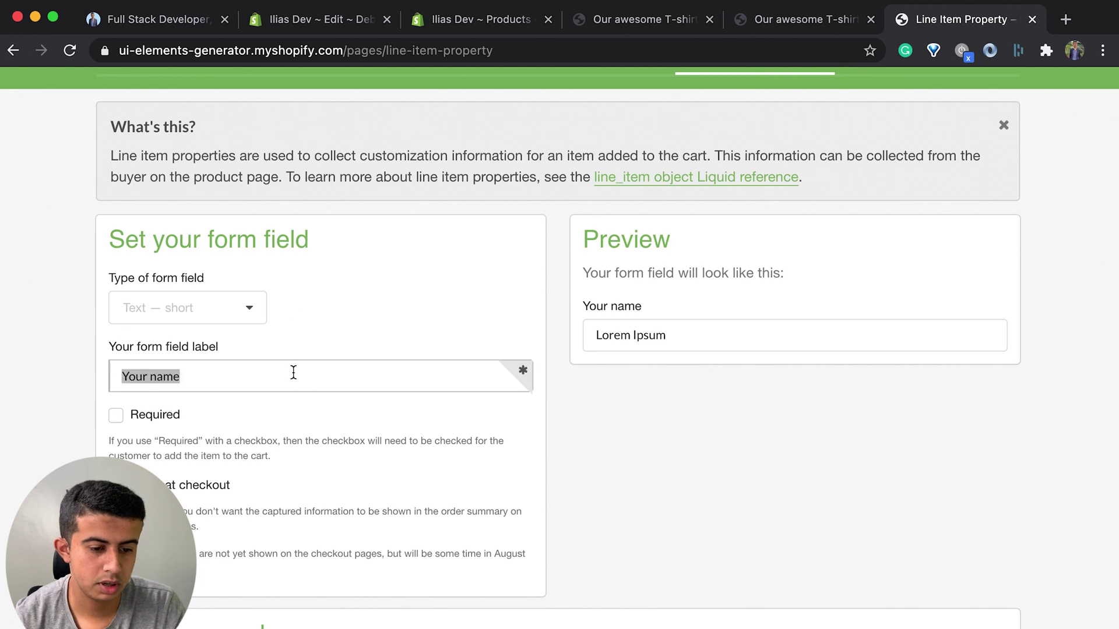
pyautogui.click(157, 344)
pyautogui.click(242, 312)
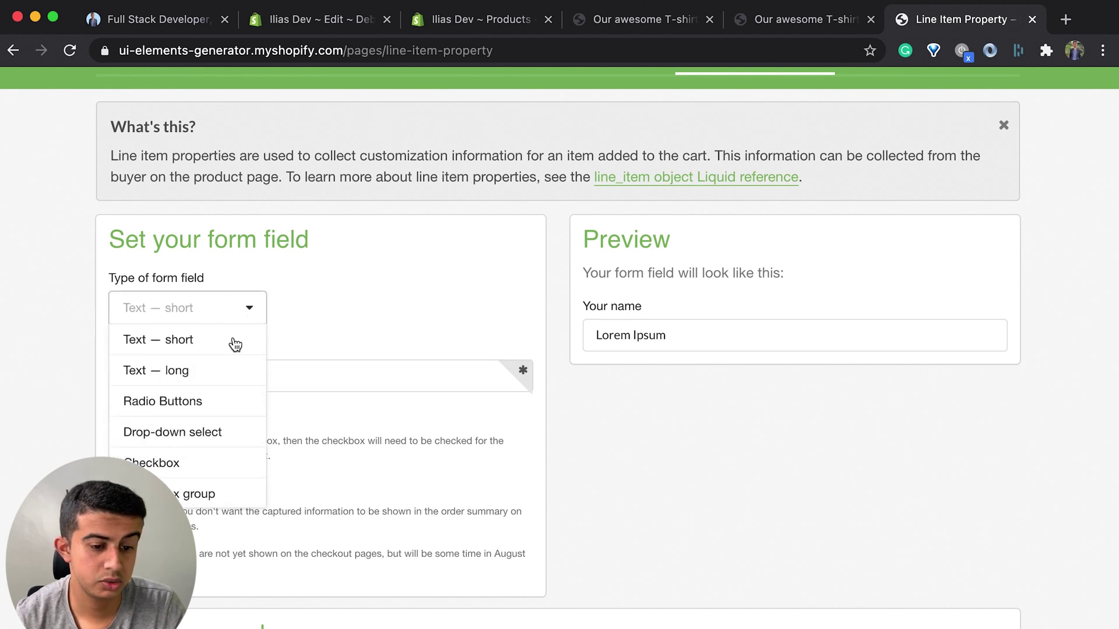
pyautogui.click(231, 371)
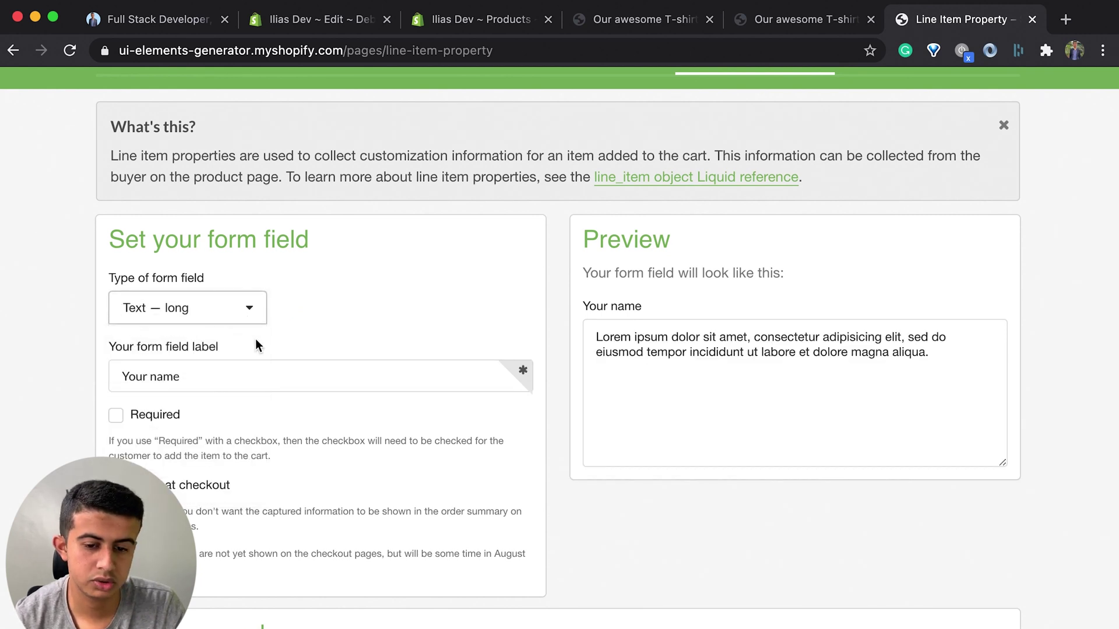
# Step: Try radio buttons, drop-down and checkbox field types, then return to 'Text — short'
pyautogui.click(242, 316)
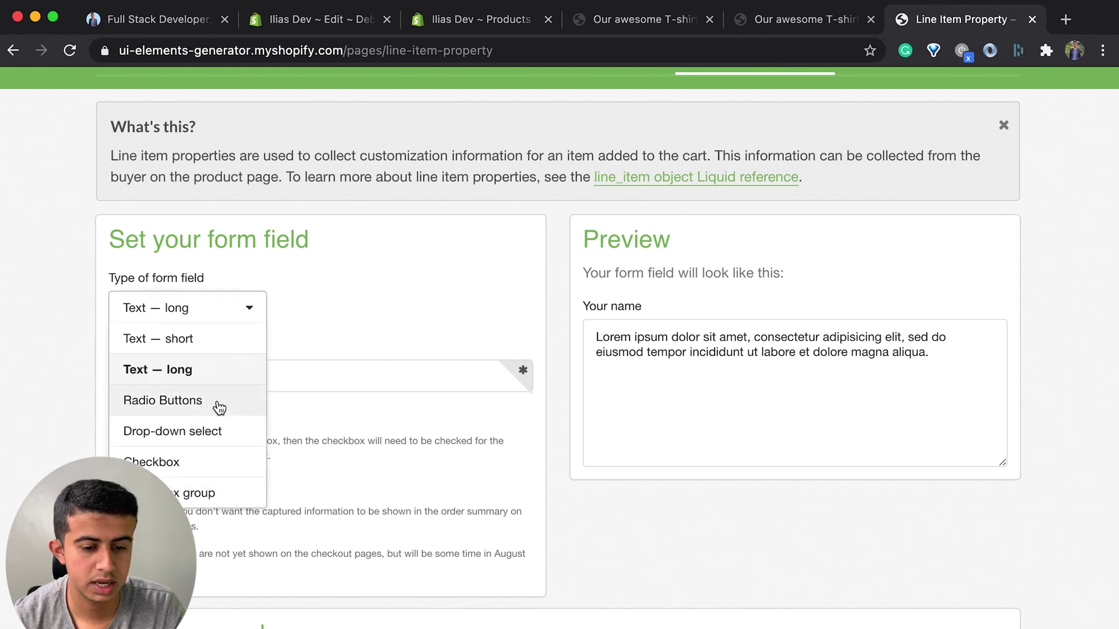
pyautogui.click(216, 406)
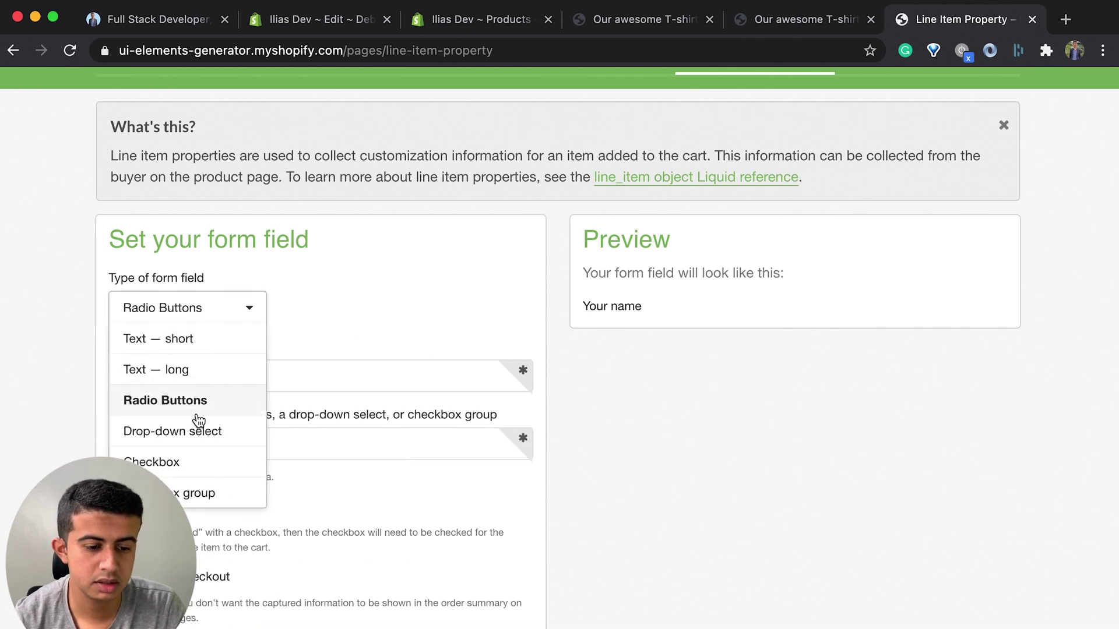
pyautogui.scroll(-1, 204, 419)
pyautogui.click(192, 402)
pyautogui.click(205, 291)
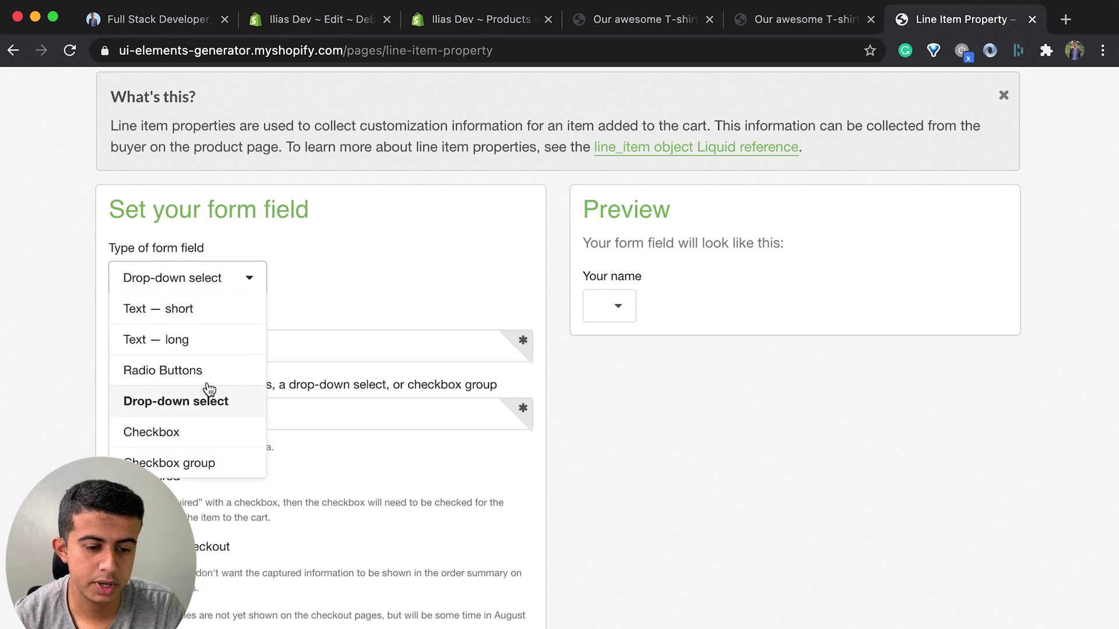
pyautogui.scroll(-1, 210, 408)
pyautogui.click(207, 404)
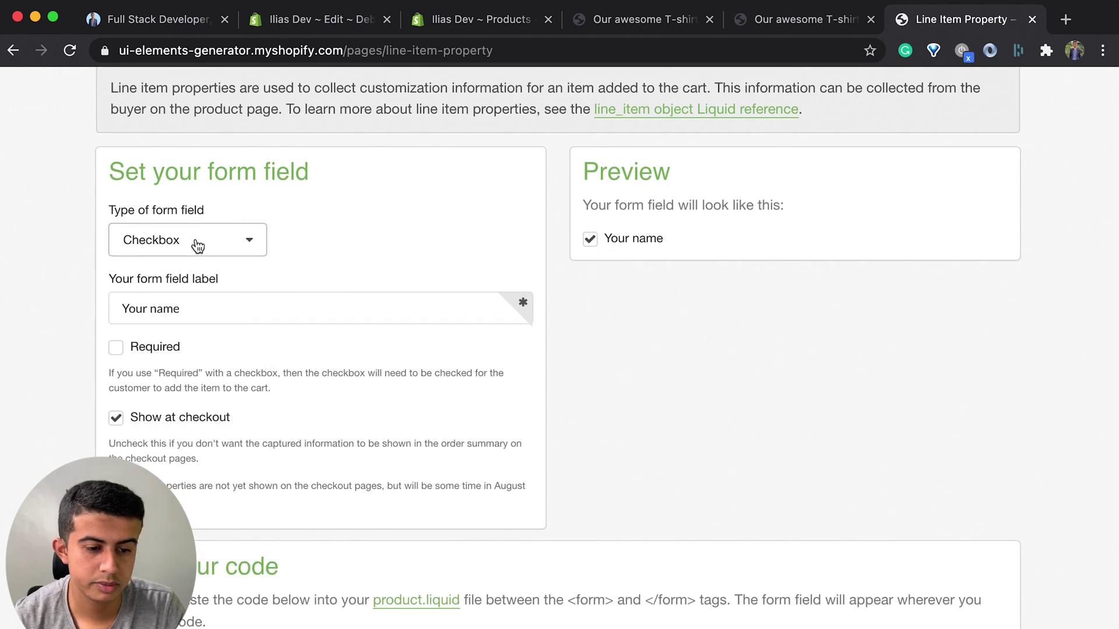
pyautogui.click(197, 243)
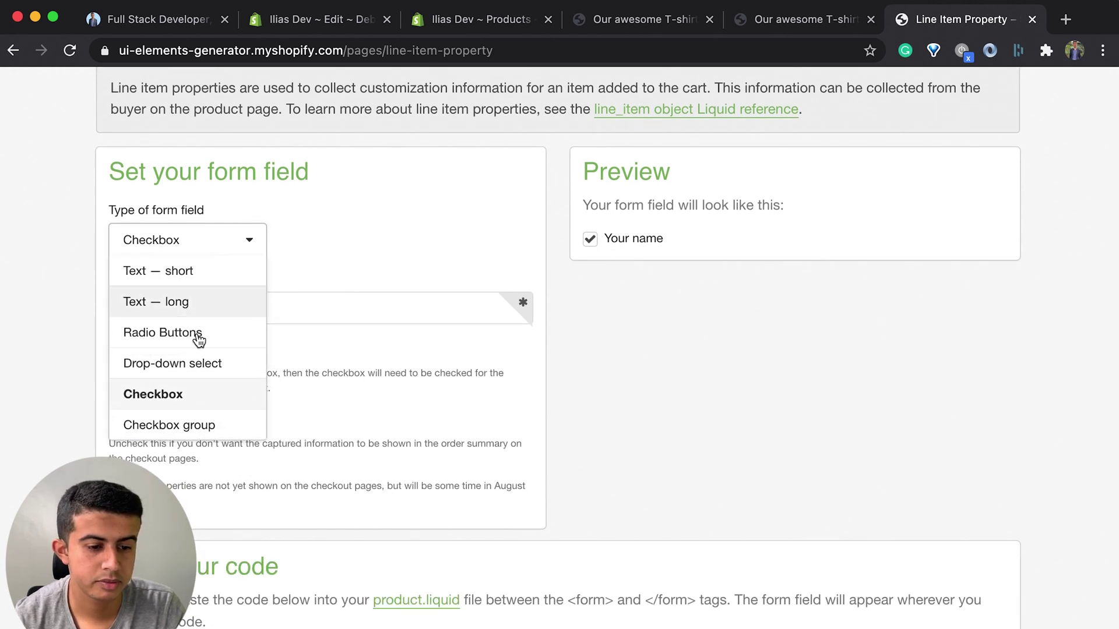
pyautogui.click(171, 276)
# Step: Change the field label to 'Your T-shirt Text'
pyautogui.tripleClick(207, 309)
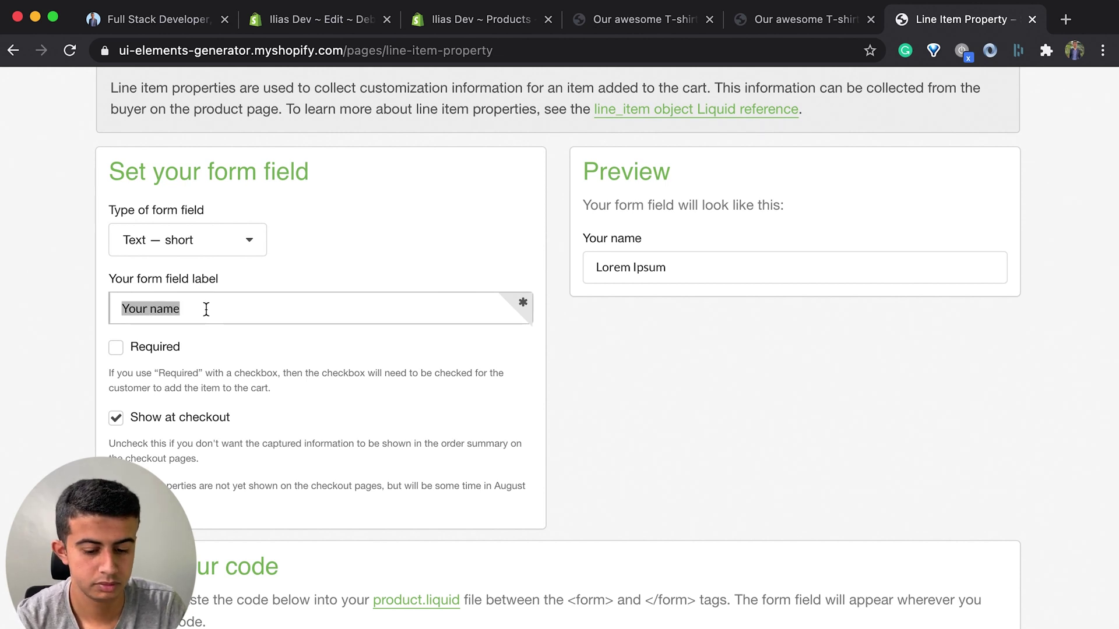
pyautogui.write('Your')
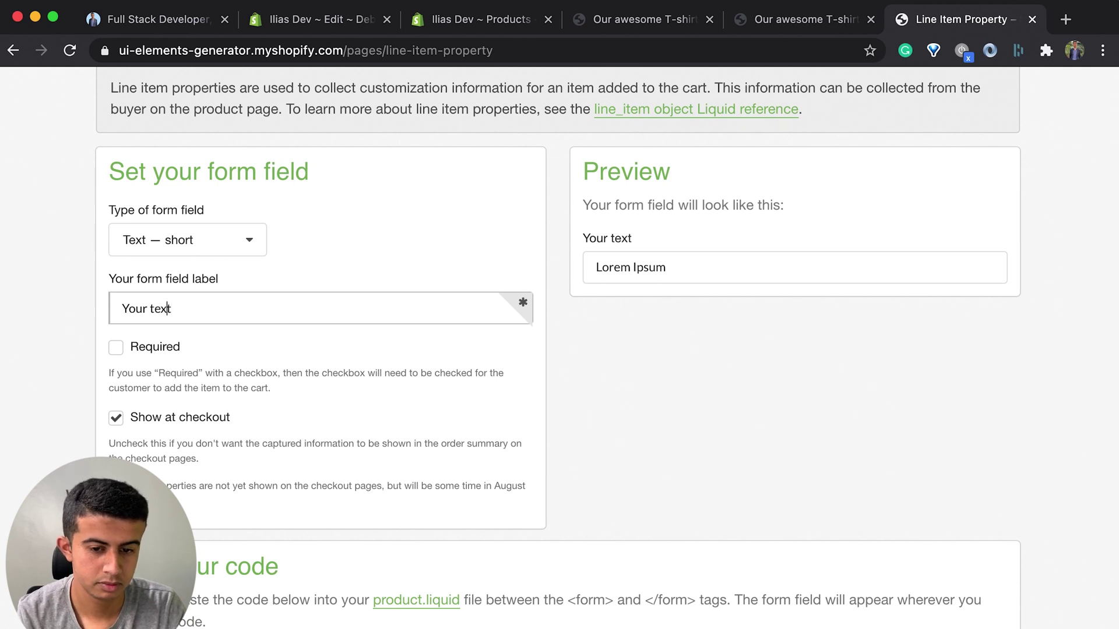
pyautogui.press('BackSpace')
pyautogui.write('T')
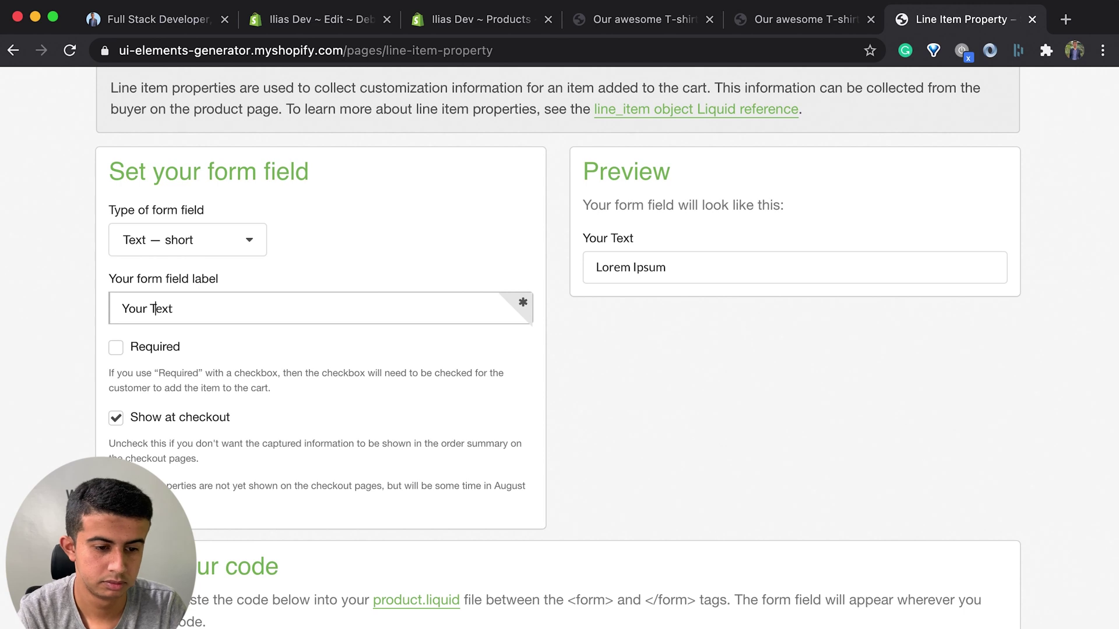
pyautogui.write('T-shirt')
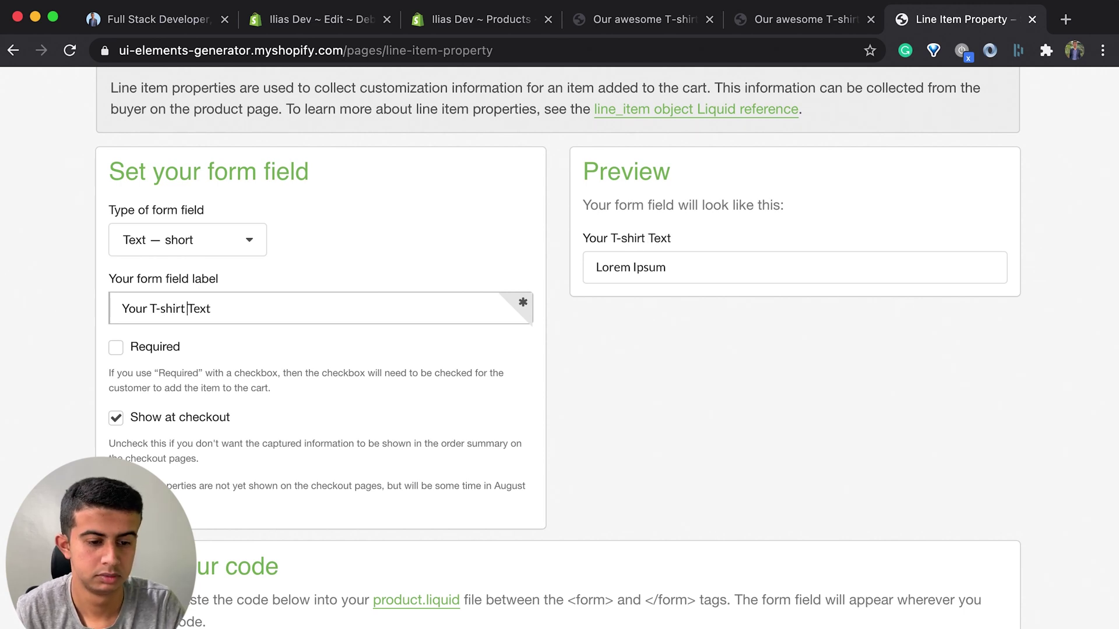
pyautogui.press('super+2')
pyautogui.scroll(-20, 591, 434)
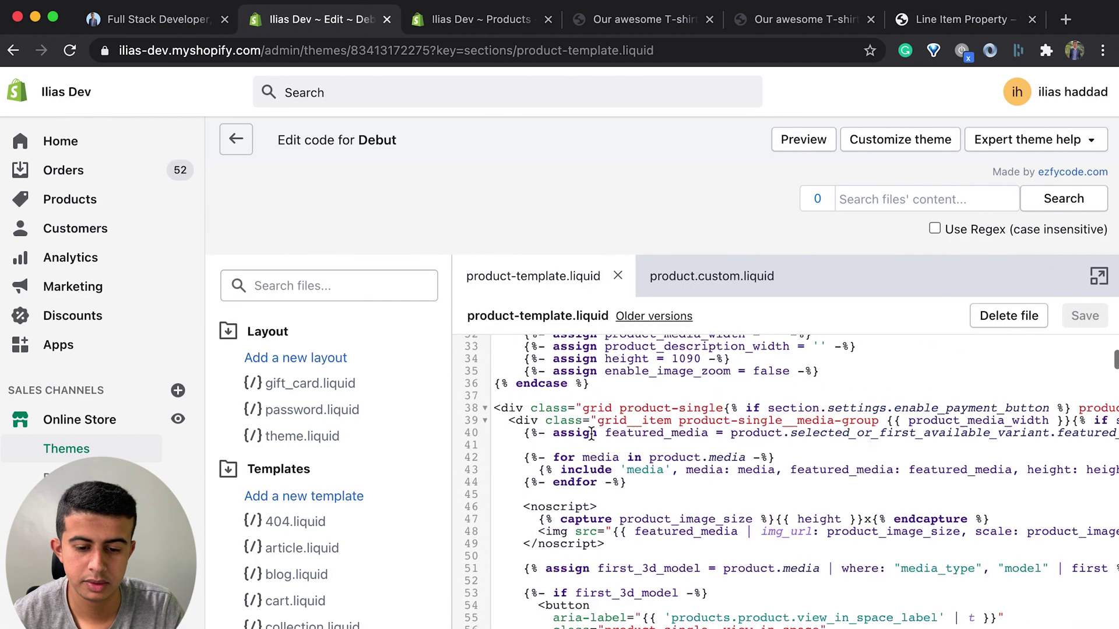
# Step: Search product-template.liquid for 'endform' and locate the add-to-cart form controls
pyautogui.scroll(-2, 592, 434)
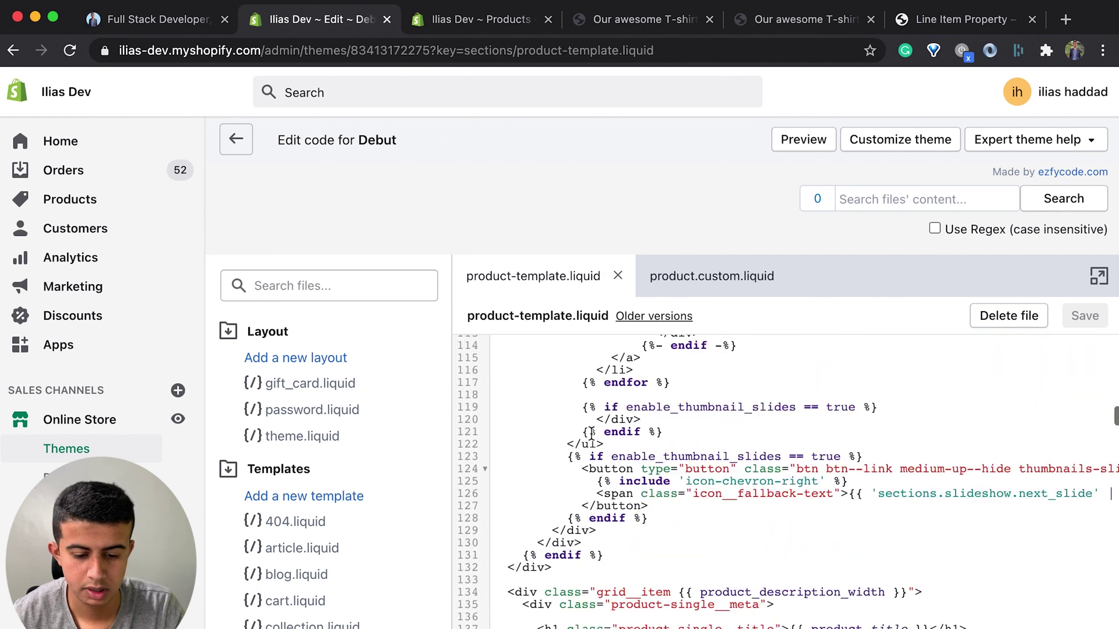
pyautogui.scroll(-20, 592, 434)
pyautogui.press('super+f')
pyautogui.write('endform')
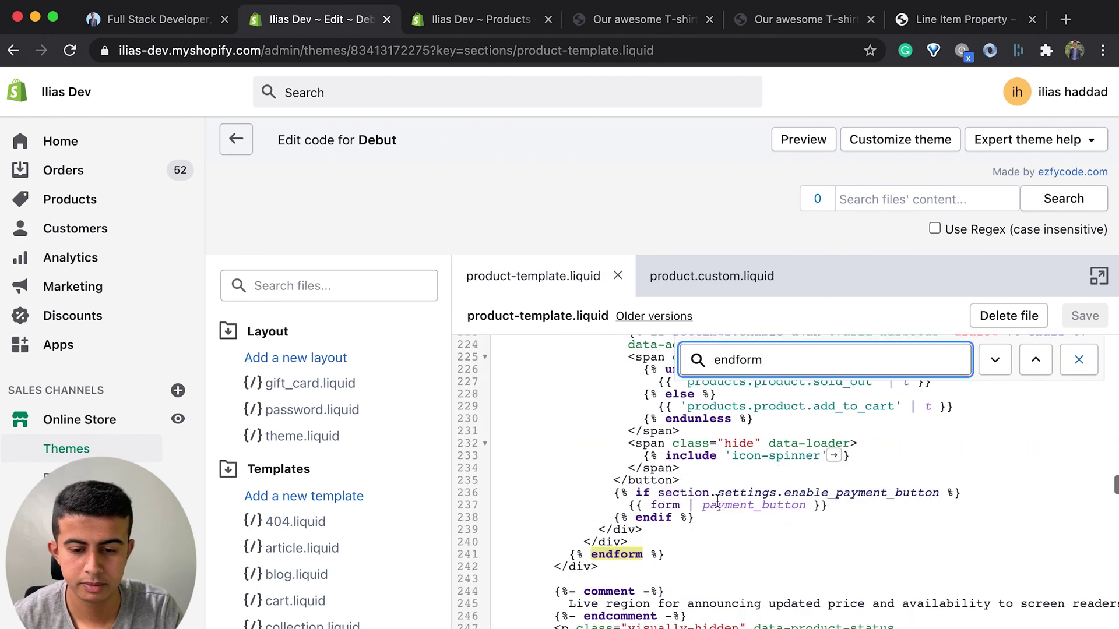
pyautogui.scroll(2, 624, 533)
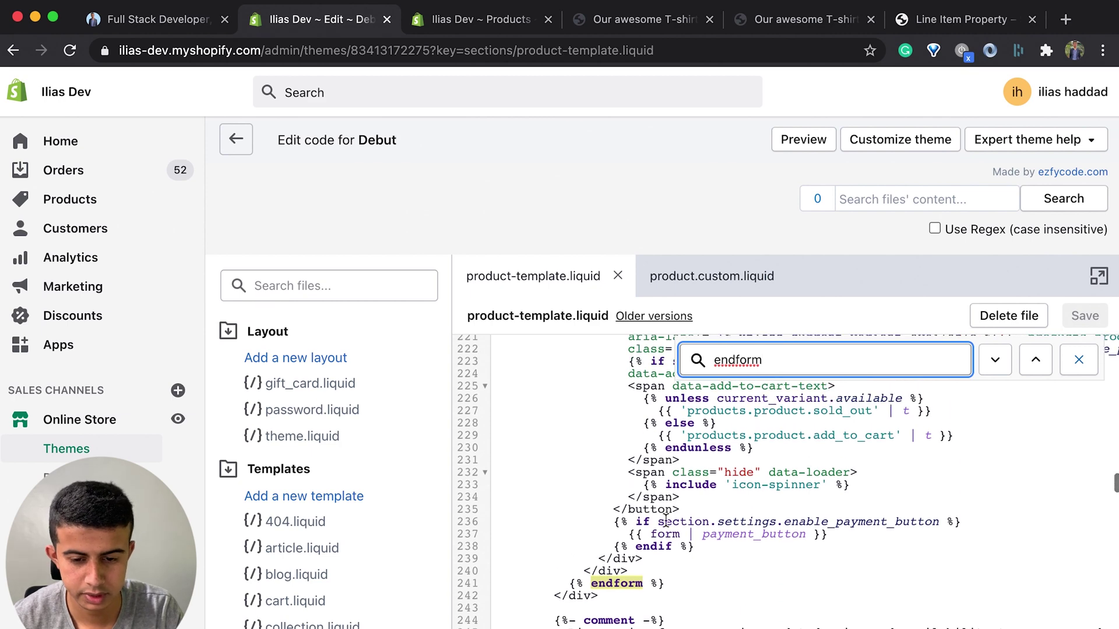
pyautogui.scroll(5, 666, 520)
pyautogui.scroll(5, 666, 521)
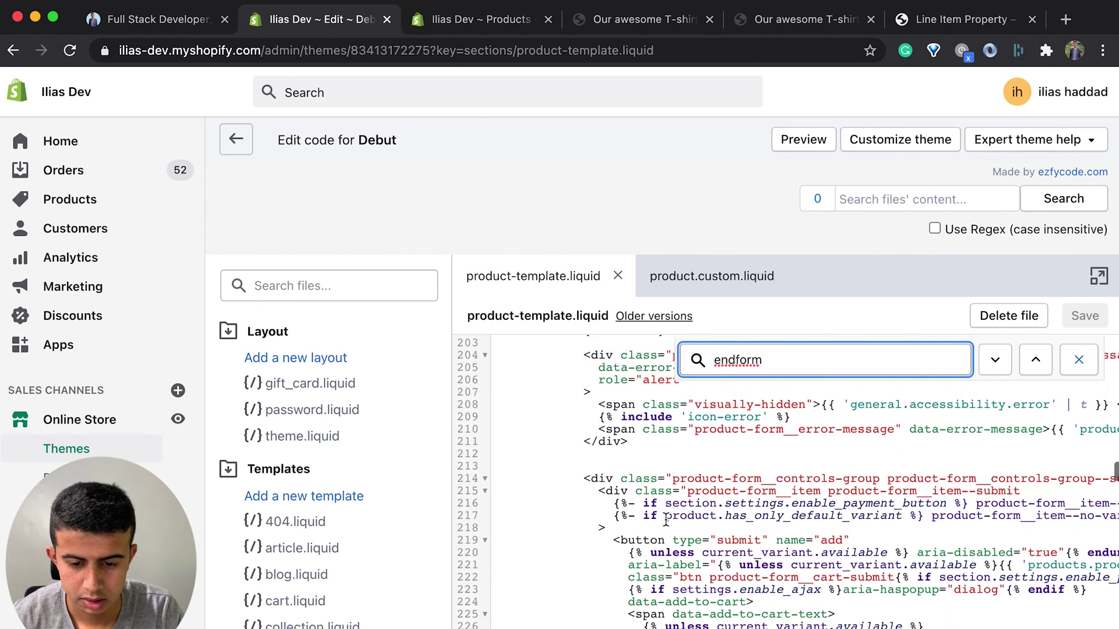
pyautogui.moveTo(673, 549); pyautogui.dragTo(754, 612)
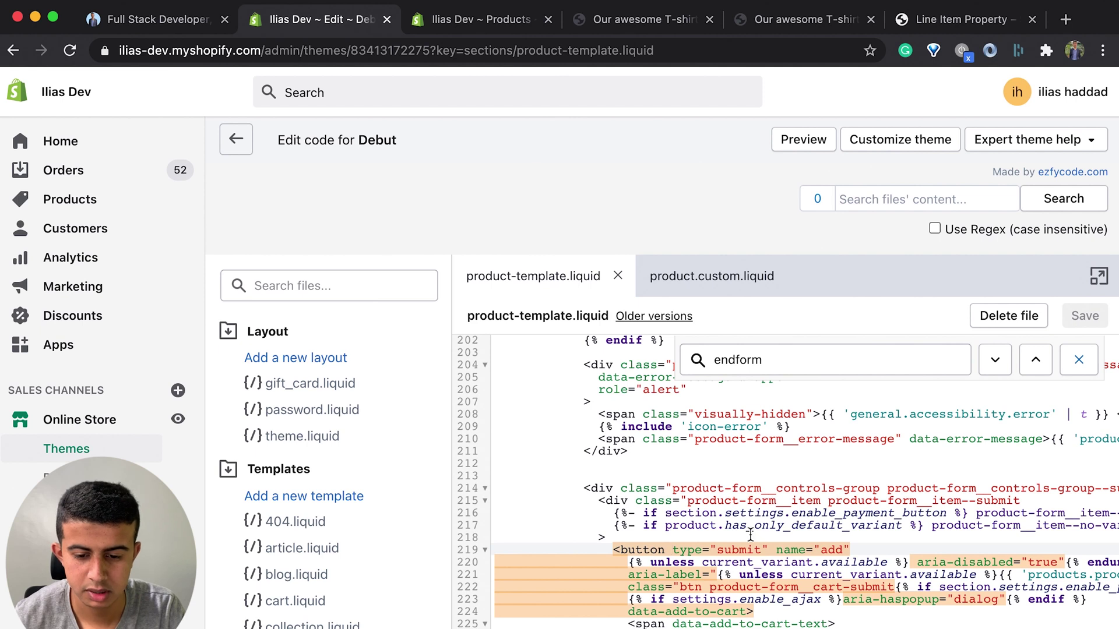
pyautogui.moveTo(608, 503); pyautogui.dragTo(597, 488)
# Step: Paste the 'Your T-shirt Text' field code above the form controls, tidy the spacing, and save
pyautogui.click(588, 467)
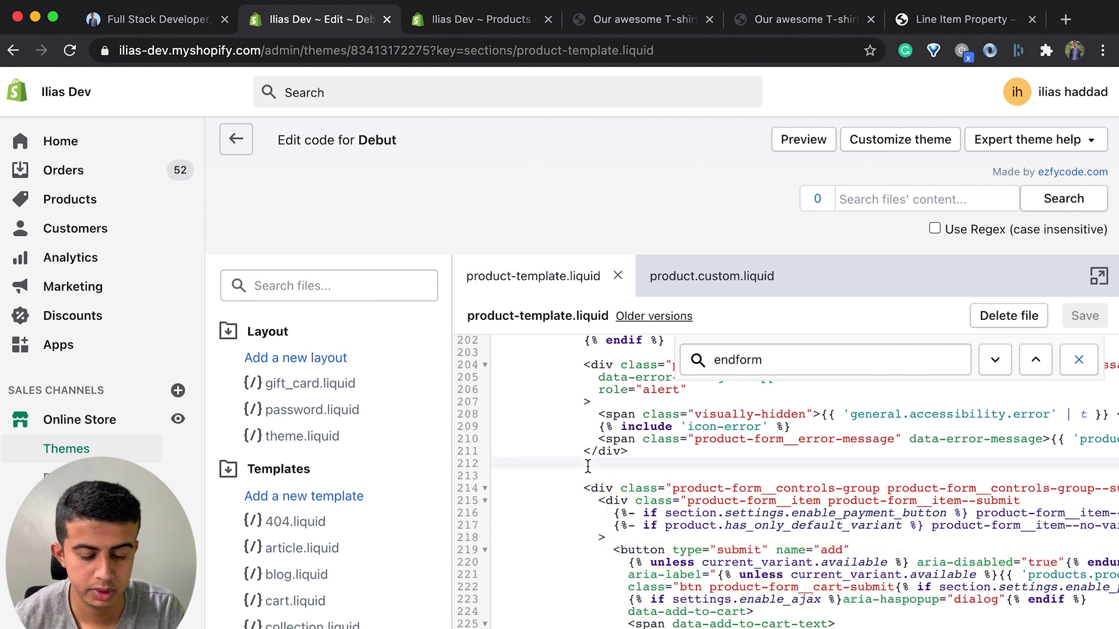
pyautogui.press('super+v')
pyautogui.click(650, 450)
pyautogui.write(']]]')
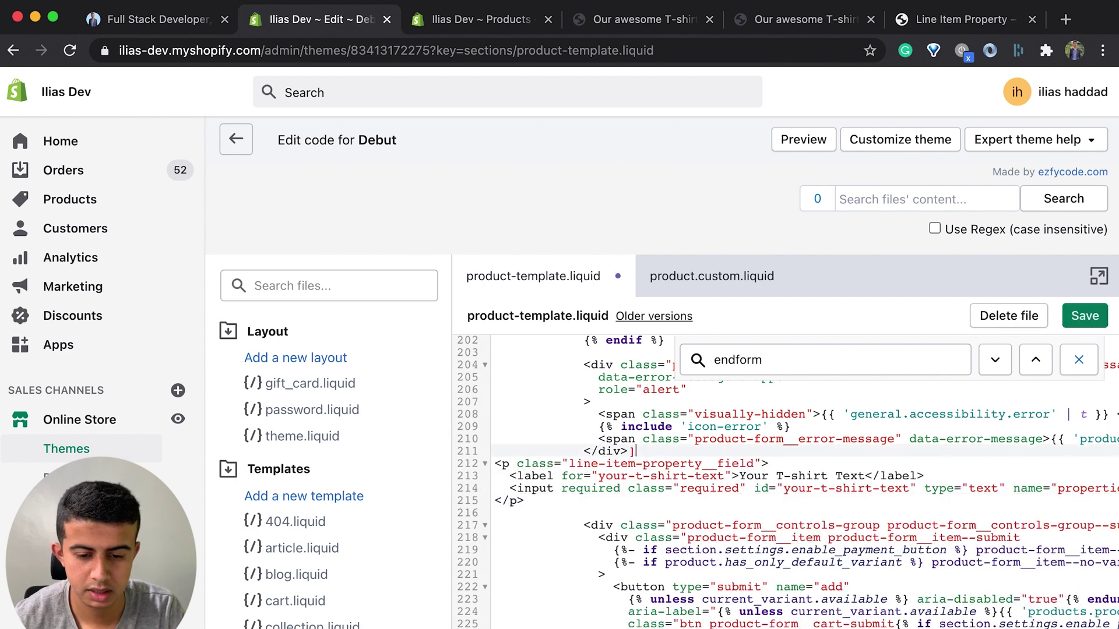
pyautogui.press('BackSpace')
pyautogui.press('Return')
pyautogui.press('Return')
pyautogui.press('Return')
pyautogui.click(495, 549)
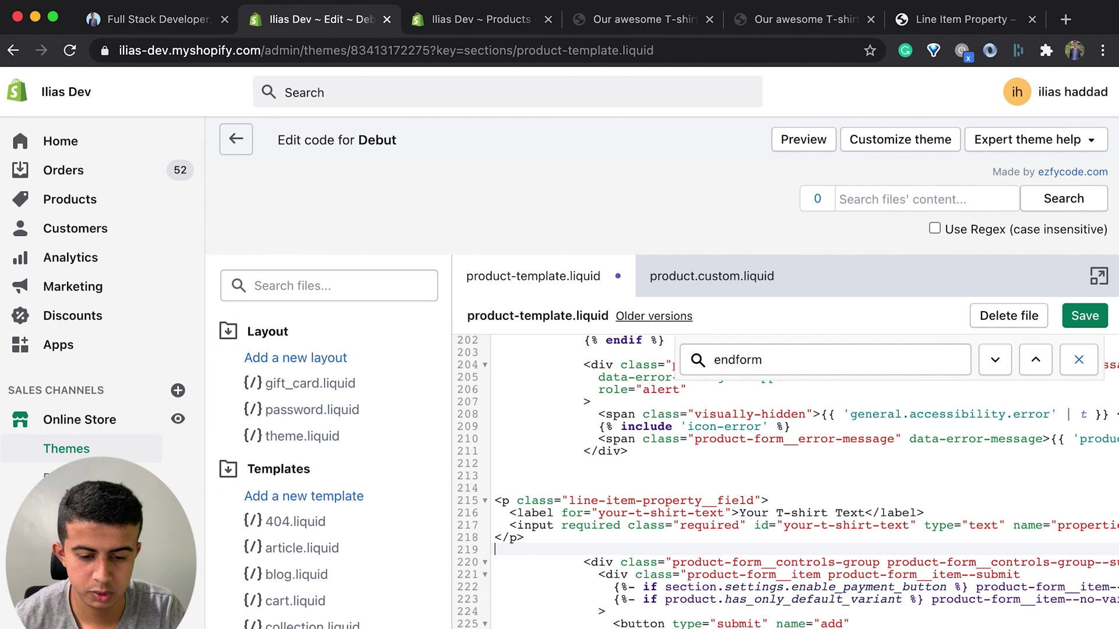
pyautogui.press('Return')
pyautogui.press('Return')
pyautogui.press('Return')
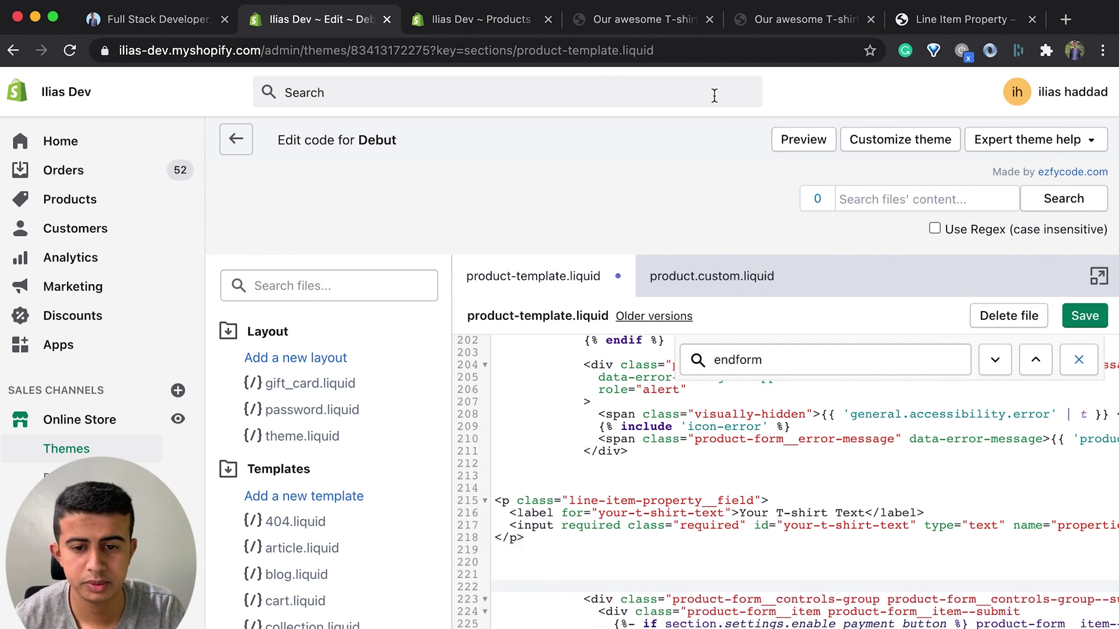
pyautogui.press('super+s')
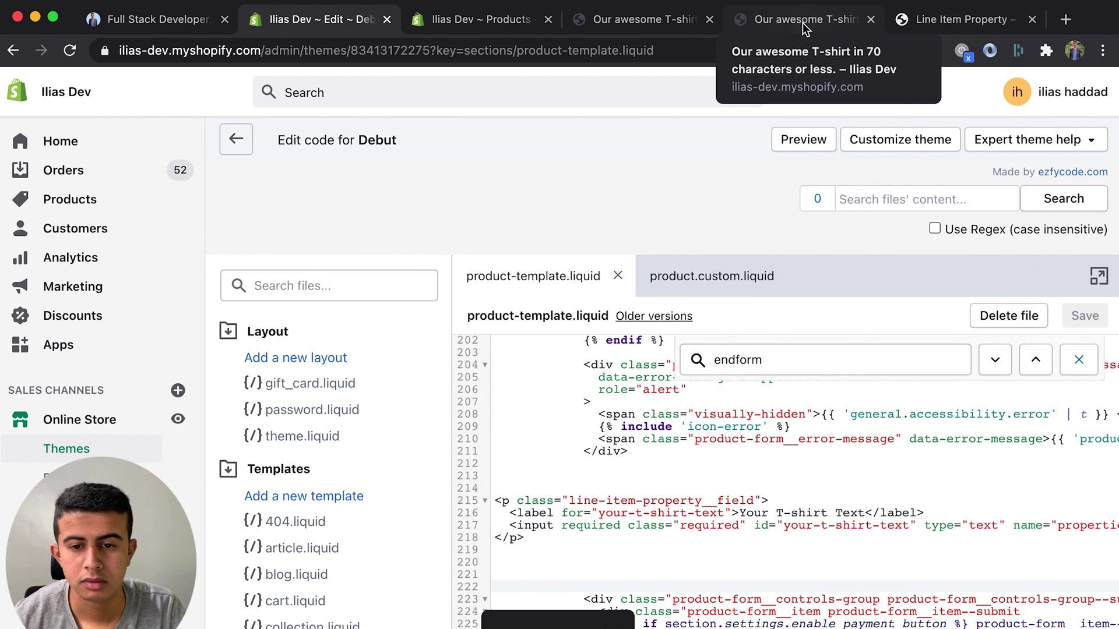
# Step: Reload the Example T-Shirt page and start typing a name into the 'Your T-shirt Text' field
pyautogui.click(804, 28)
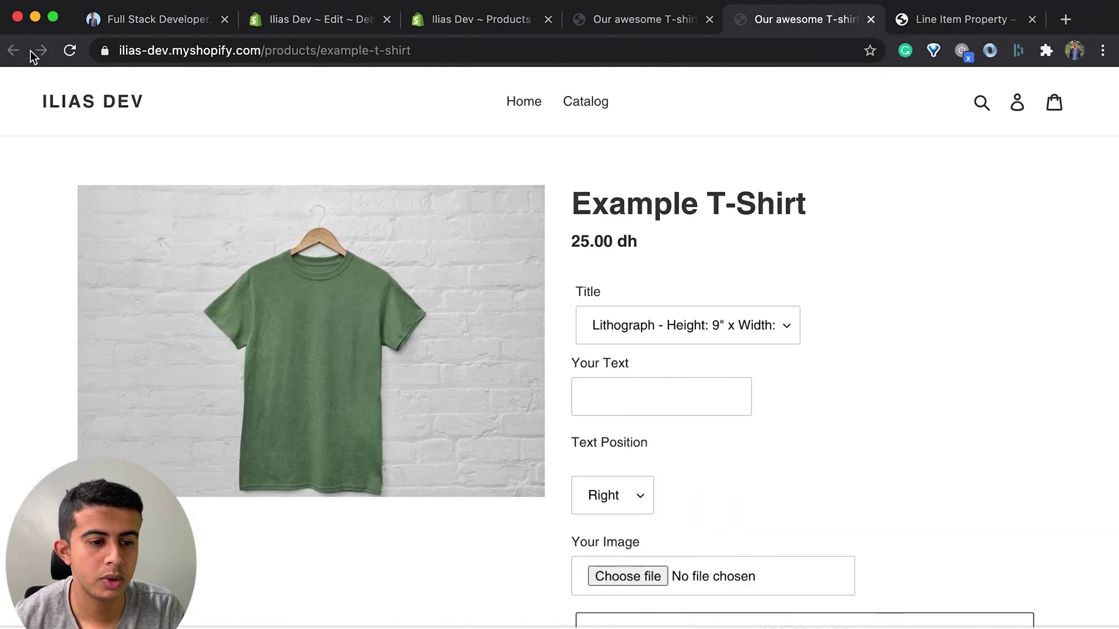
pyautogui.click(70, 51)
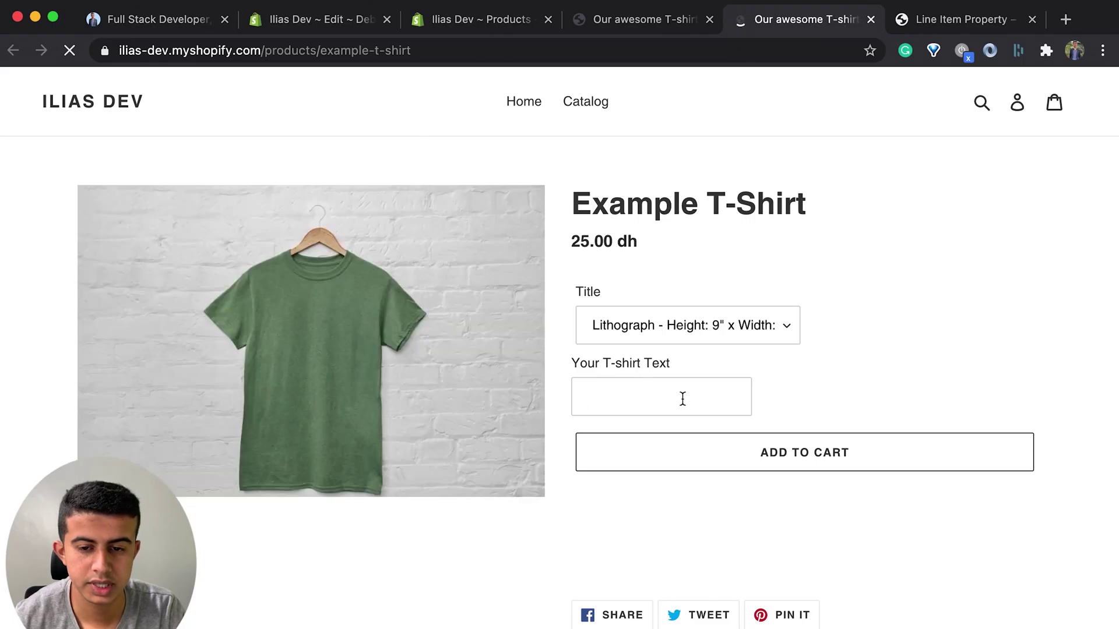
pyautogui.click(681, 399)
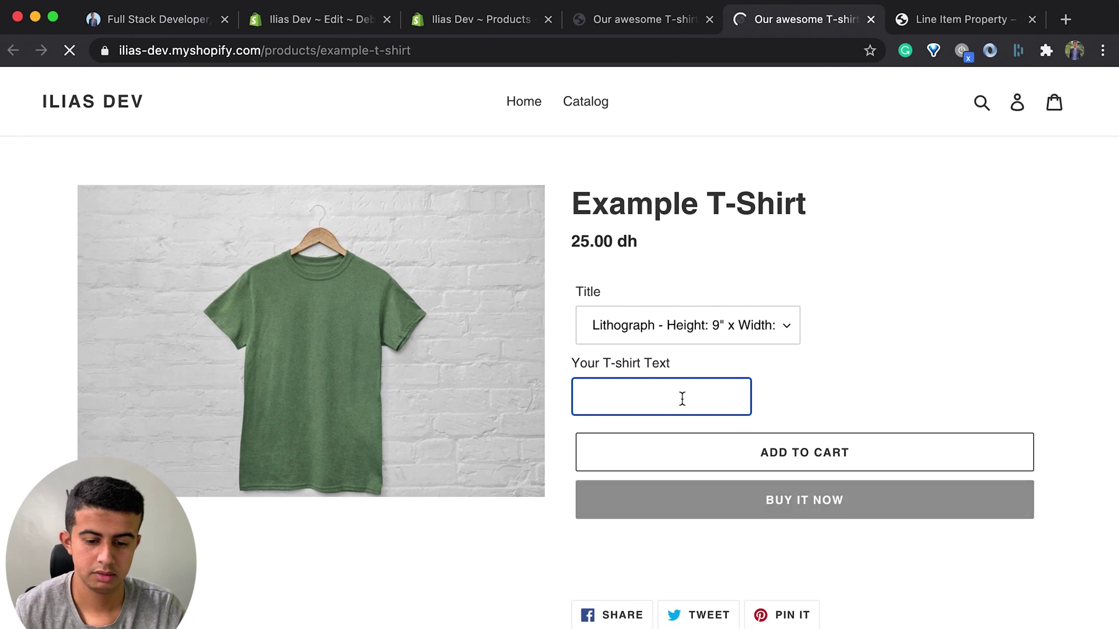
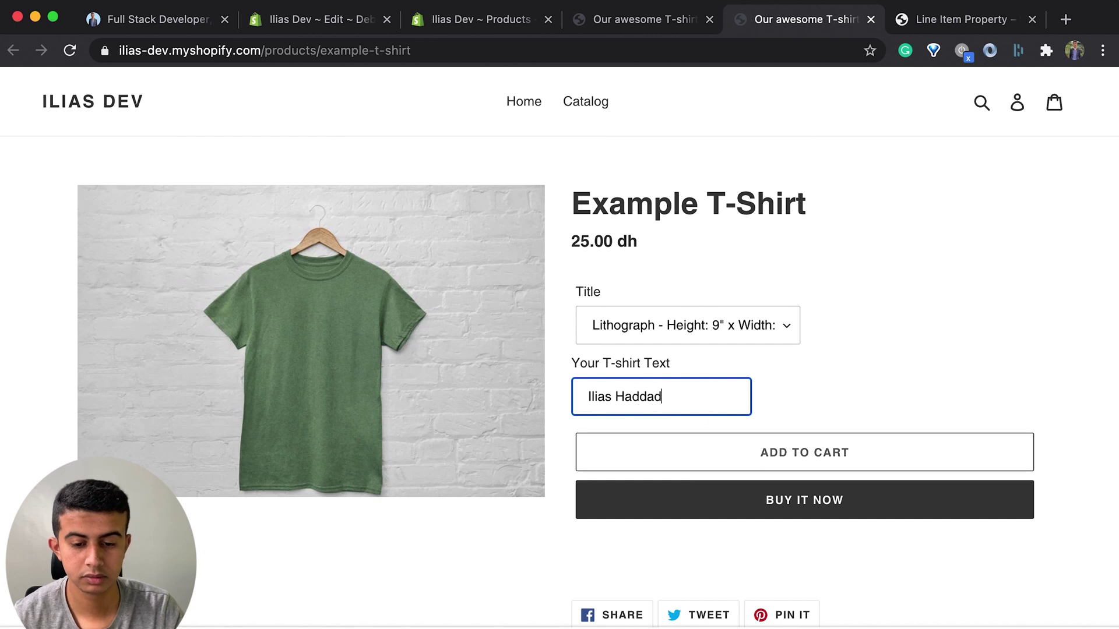
# Step: Complete the name, add the T-shirt to the cart, verify its custom text line, and check out
pyautogui.click(777, 459)
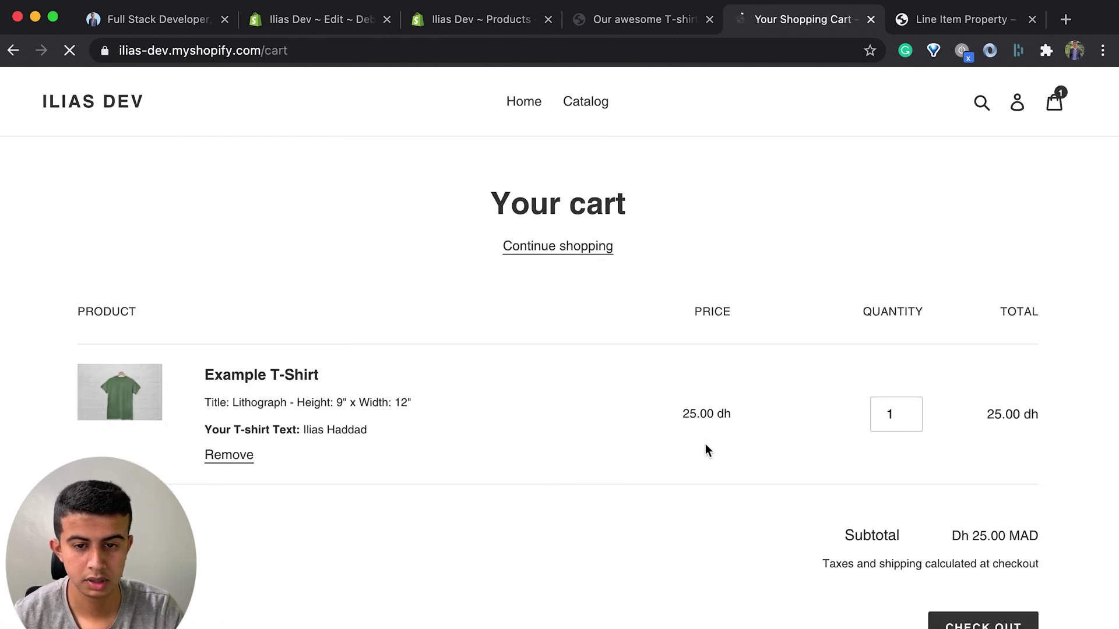
pyautogui.moveTo(367, 430); pyautogui.dragTo(349, 431)
pyautogui.tripleClick(227, 434)
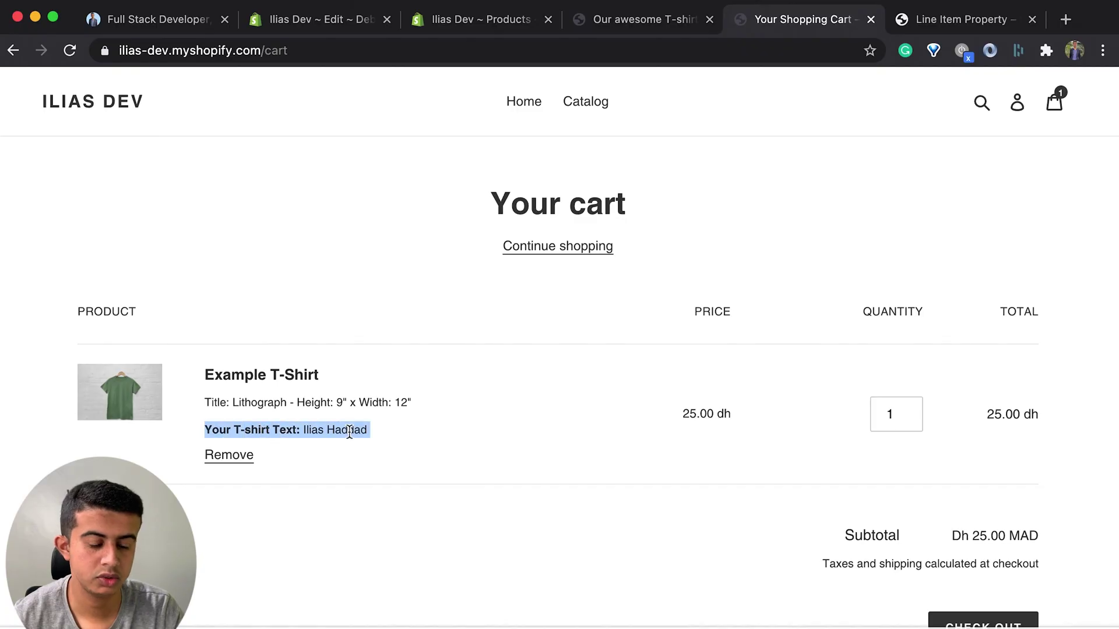
pyautogui.click(276, 430)
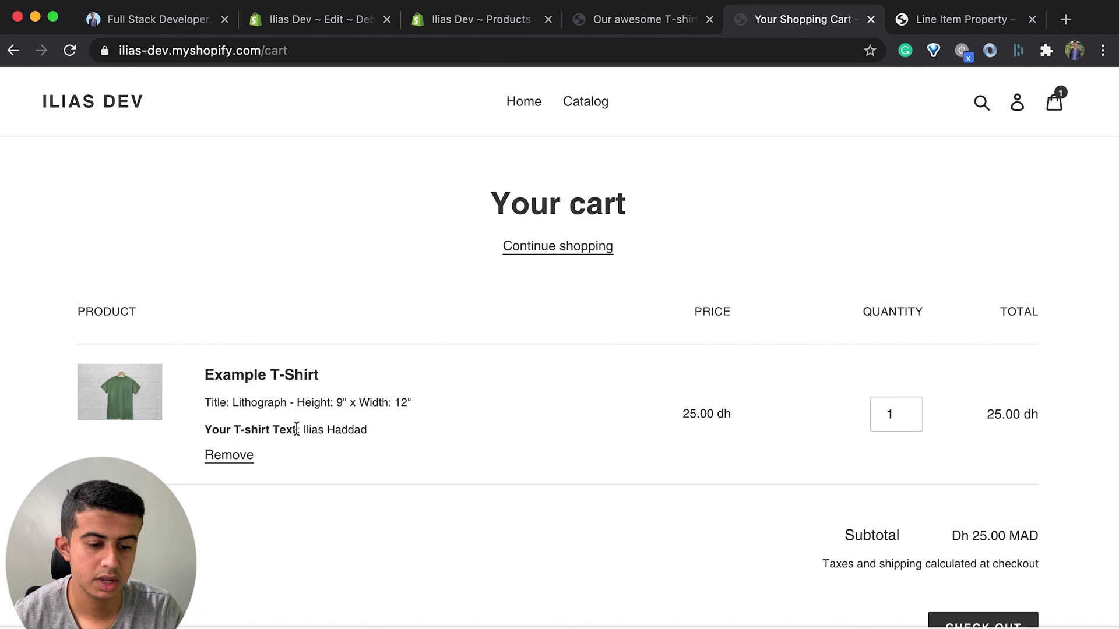
pyautogui.moveTo(296, 429); pyautogui.dragTo(194, 434)
pyautogui.click(333, 449)
pyautogui.moveTo(361, 431); pyautogui.dragTo(308, 432)
pyautogui.scroll(-4, 661, 466)
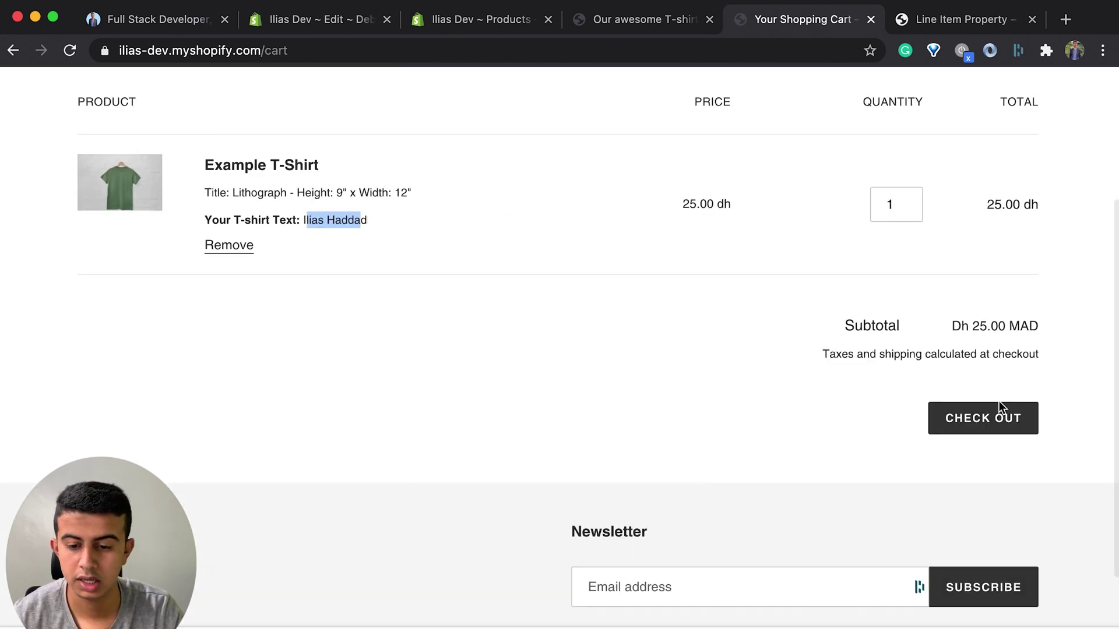
pyautogui.click(999, 436)
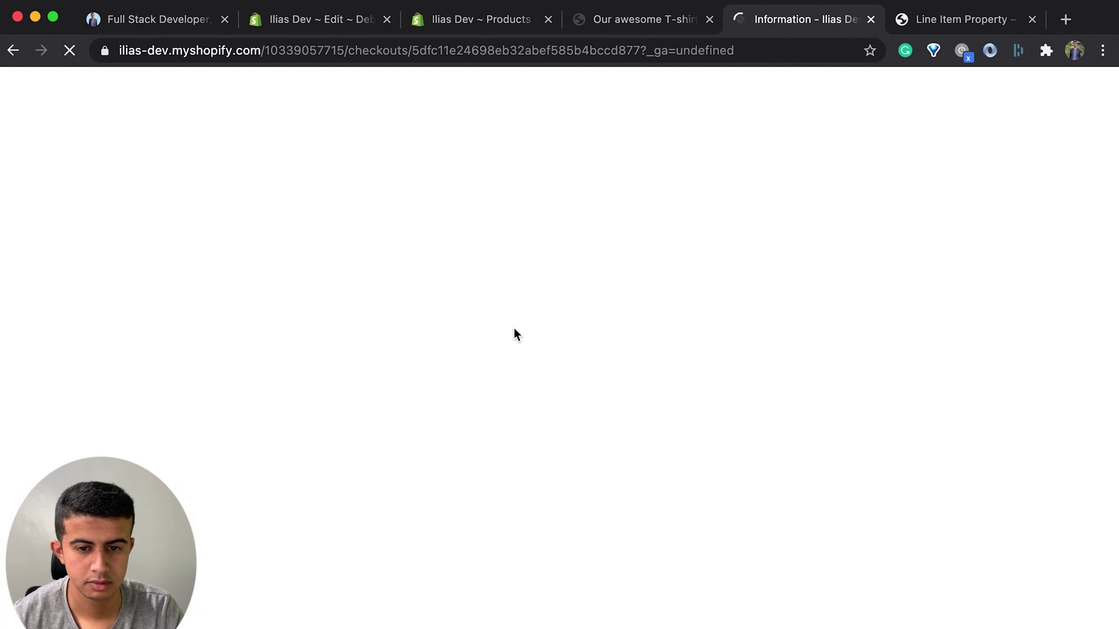
# Step: Pass the contact details and keep Standard shipping (20.00 dh) to reach payment
pyautogui.scroll(-5, 382, 372)
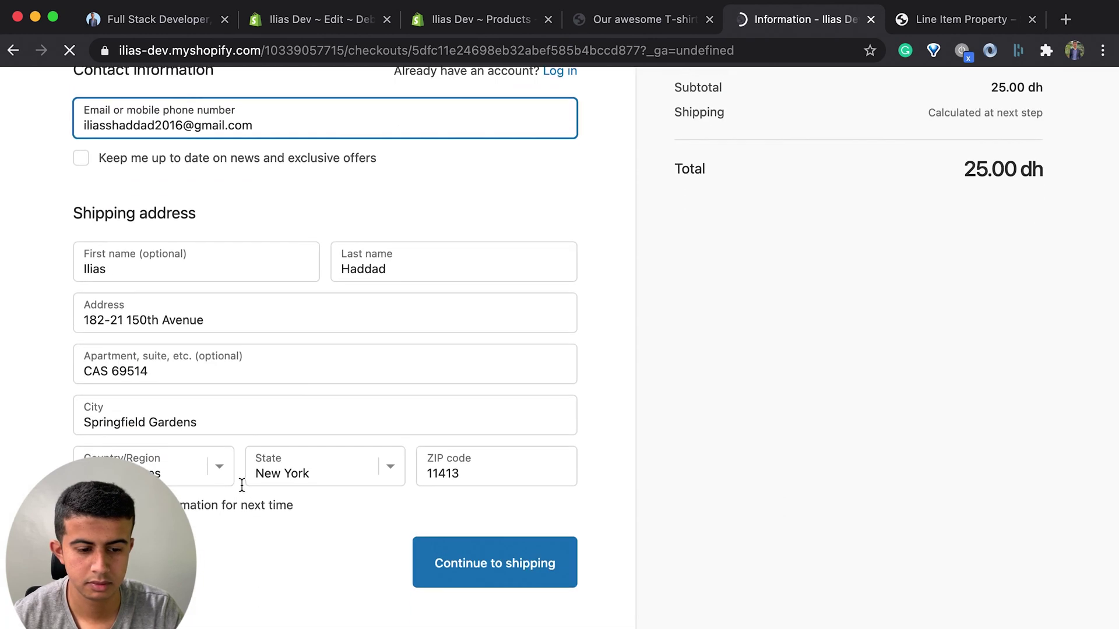
pyautogui.click(234, 513)
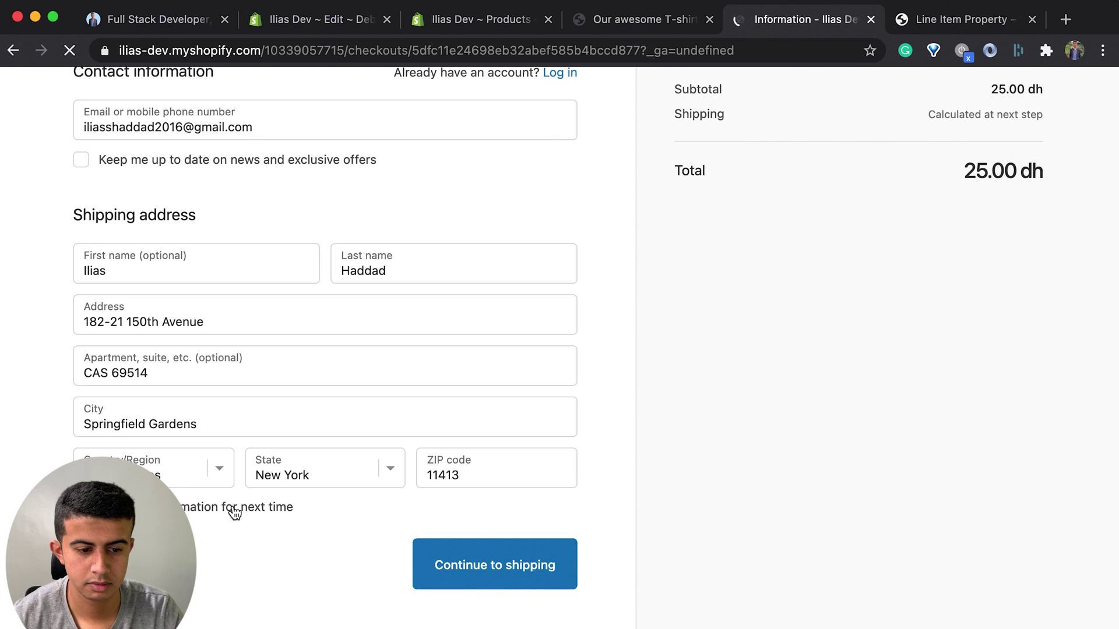
pyautogui.click(232, 505)
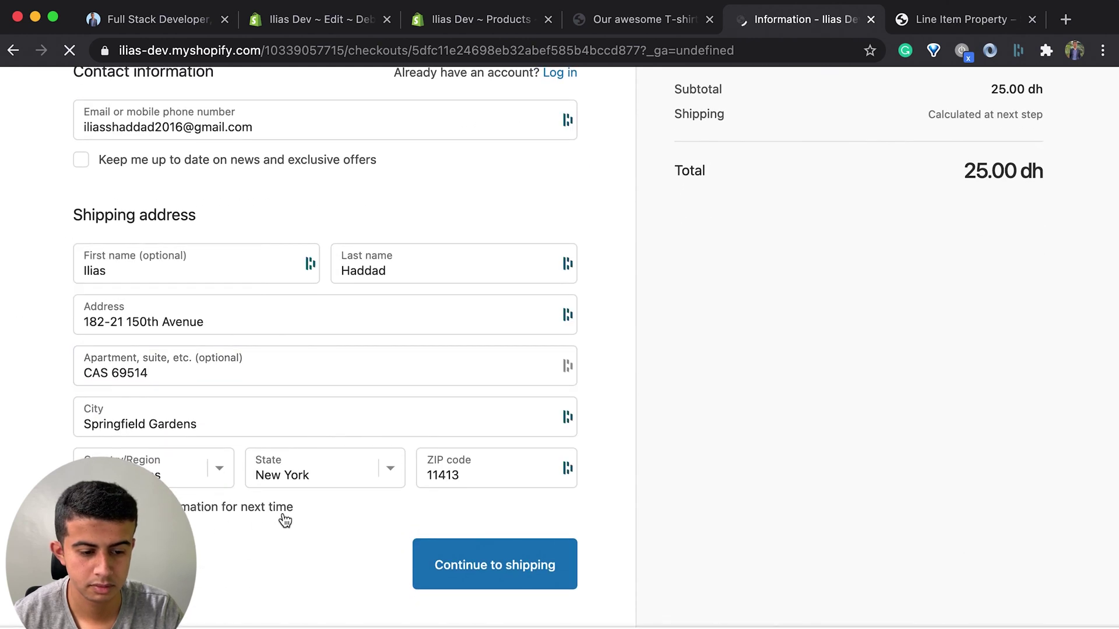
pyautogui.click(492, 565)
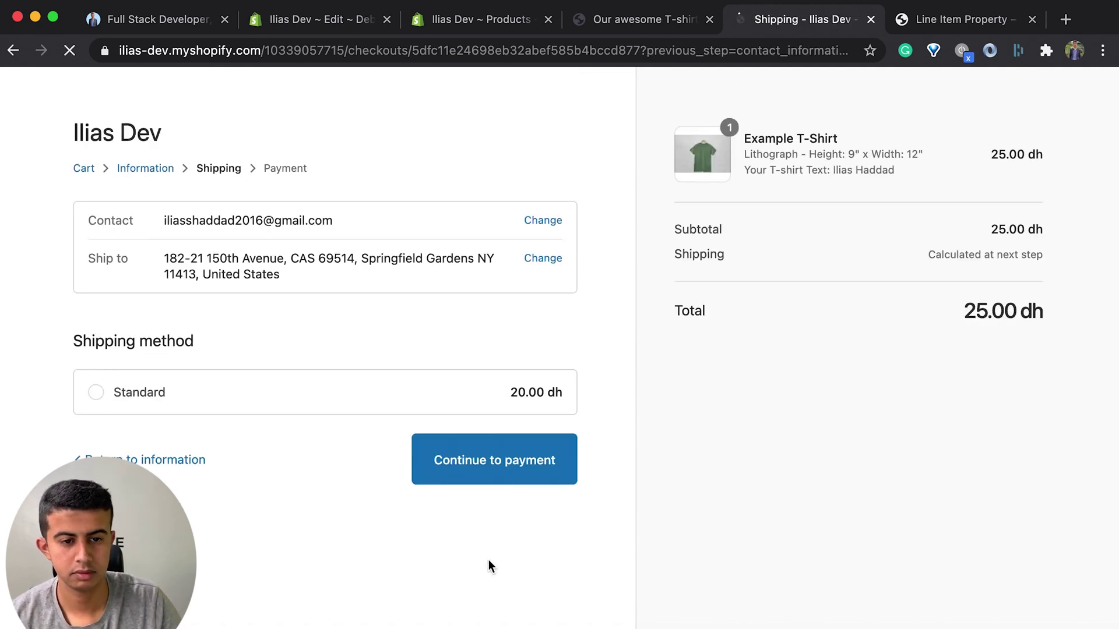
pyautogui.click(527, 463)
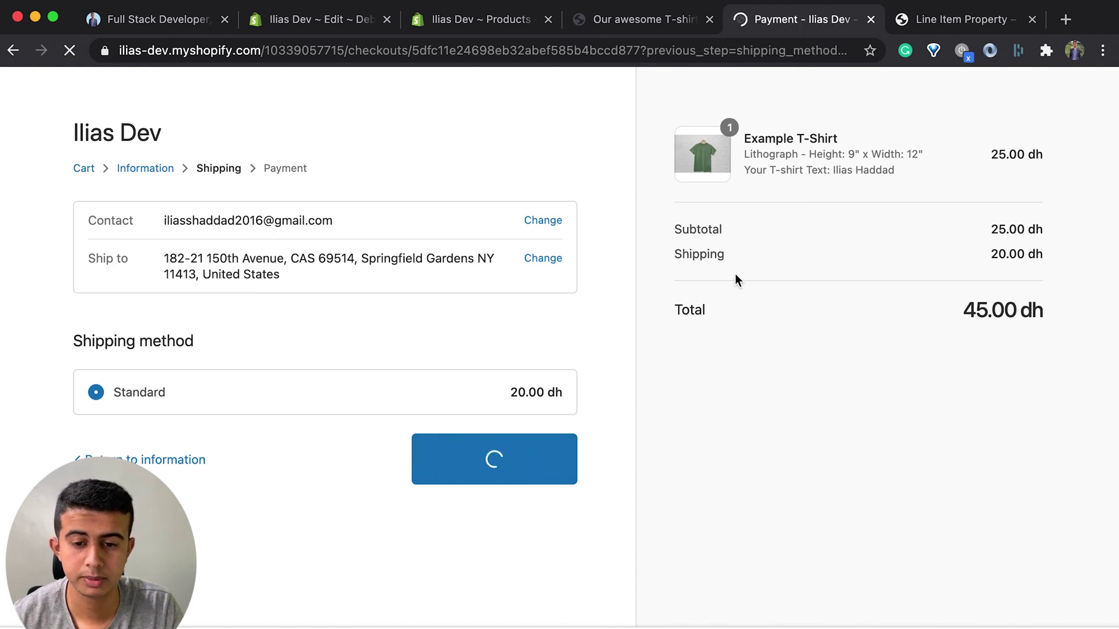
# Step: Enter the cardholder name and test expiry and security code, then pay for the 45.00 dh order
pyautogui.scroll(-5, 507, 373)
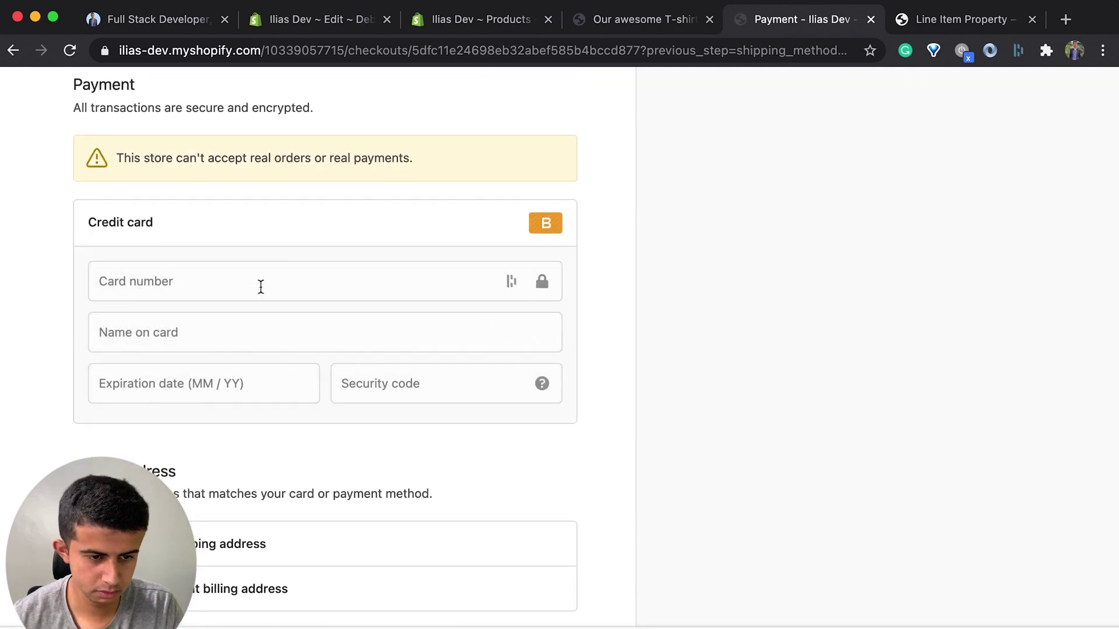
pyautogui.click(263, 346)
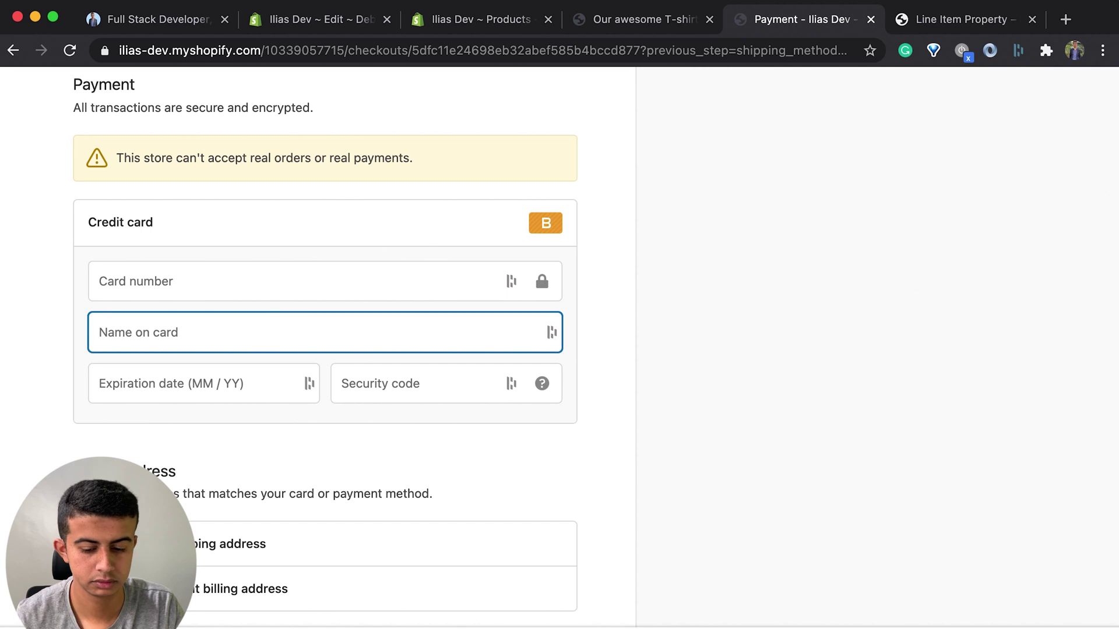
pyautogui.write('Ii')
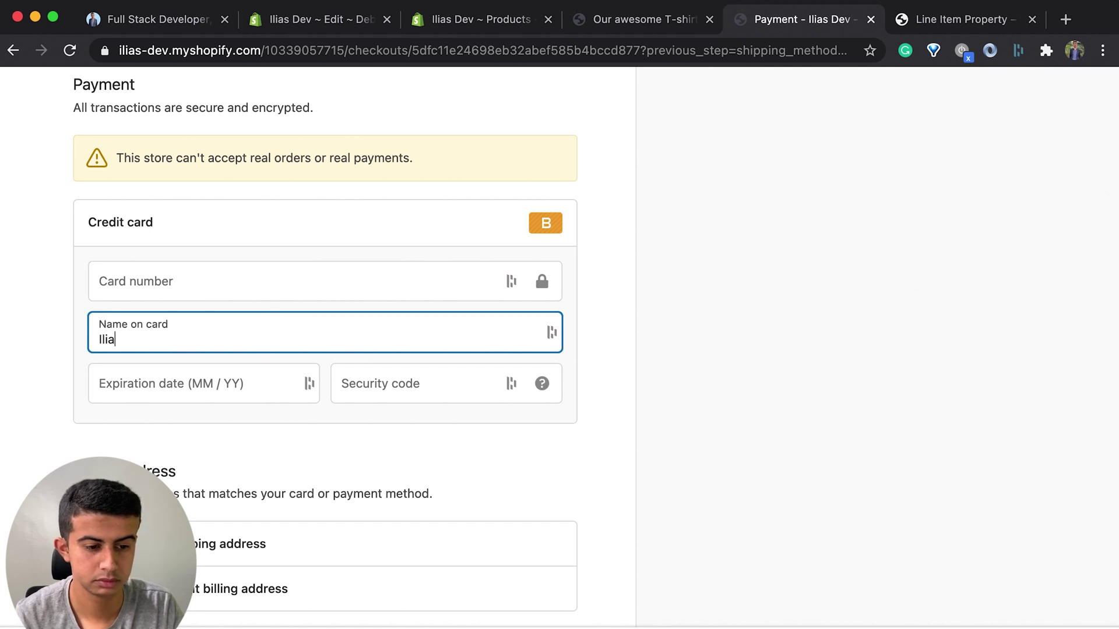
pyautogui.write('1')
pyautogui.click(235, 392)
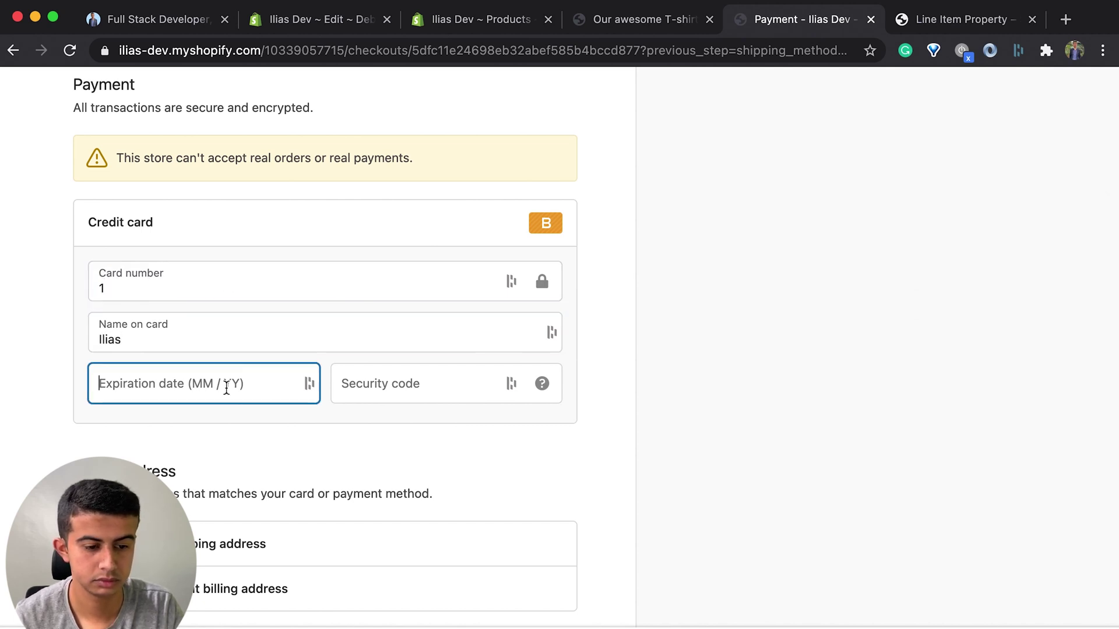
pyautogui.write('0922123')
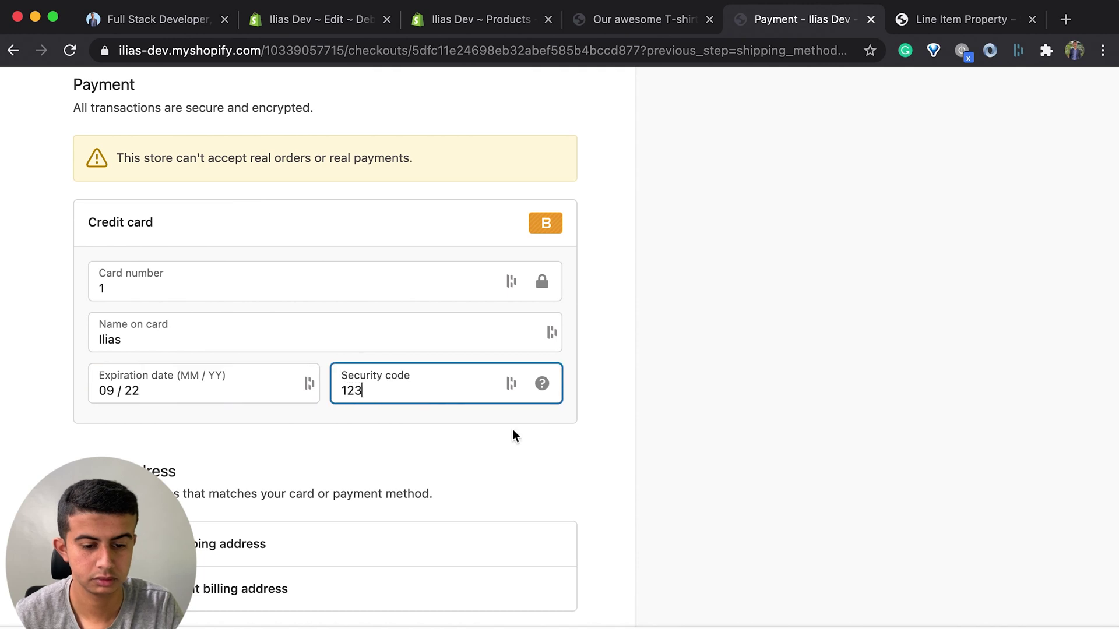
pyautogui.scroll(-3, 513, 428)
pyautogui.click(544, 553)
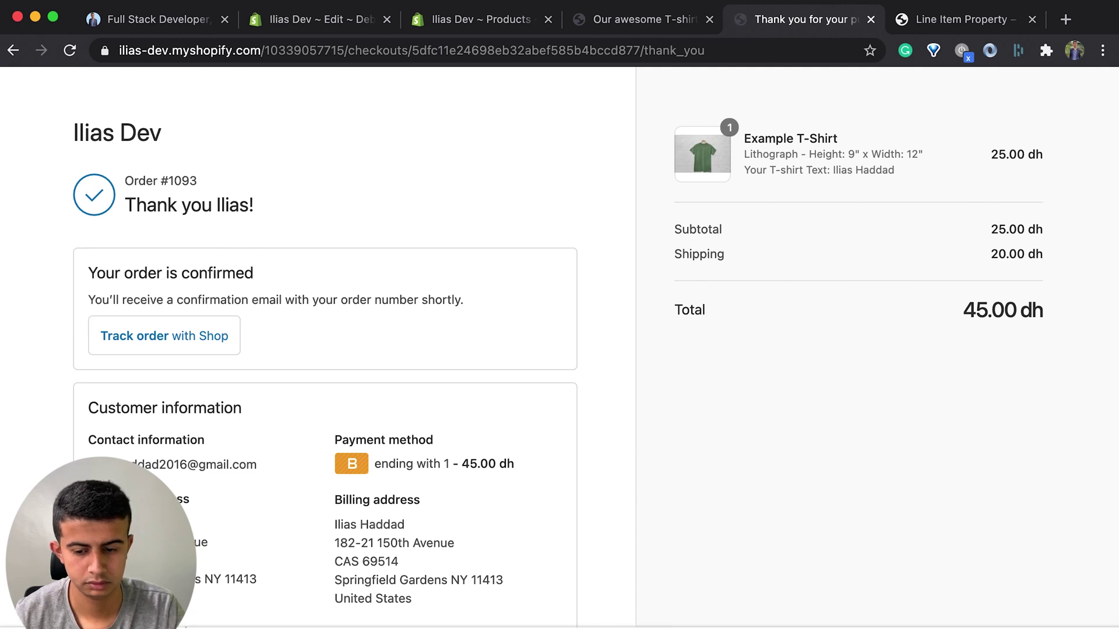
pyautogui.scroll(-3, 712, 465)
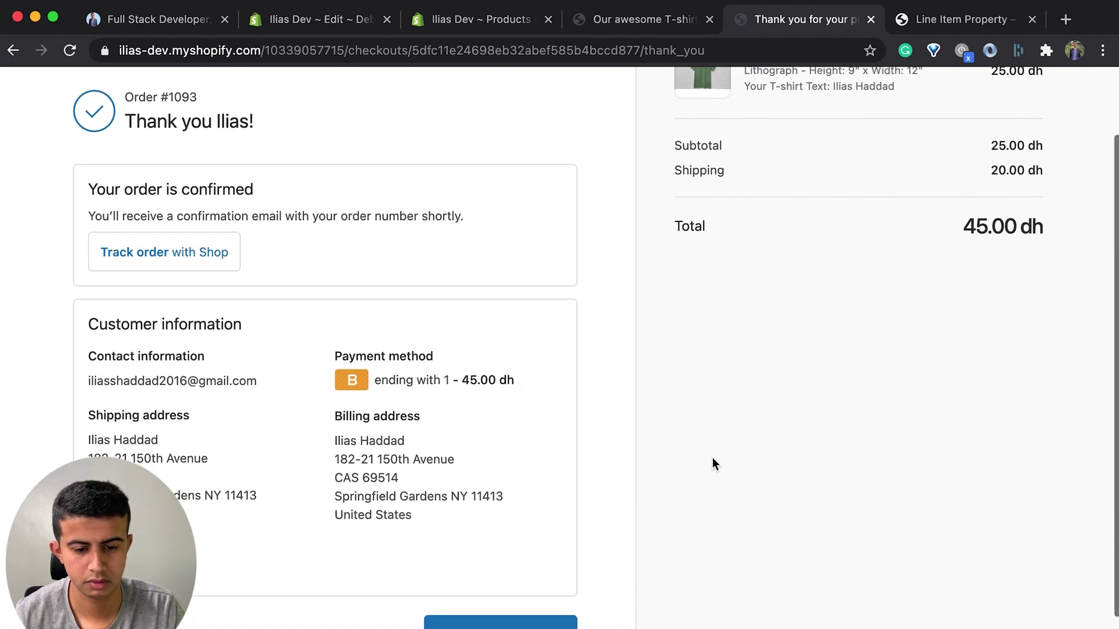
pyautogui.scroll(1, 502, 238)
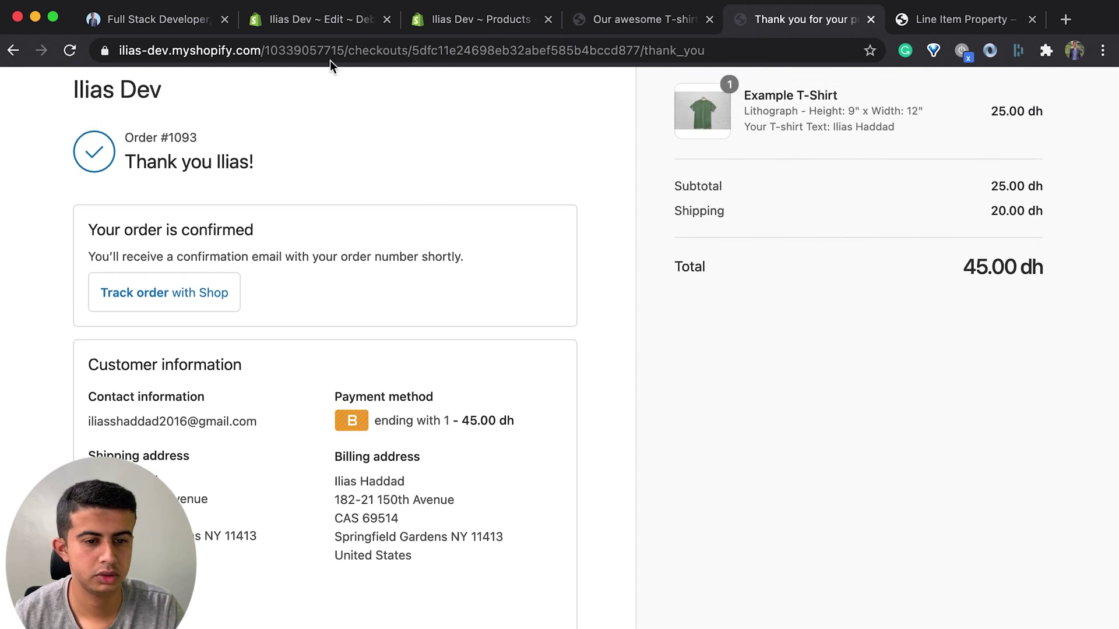
# Step: Open order #1093 from Orders and highlight its 'Your T-shirt Text' property and submitted value
pyautogui.click(463, 26)
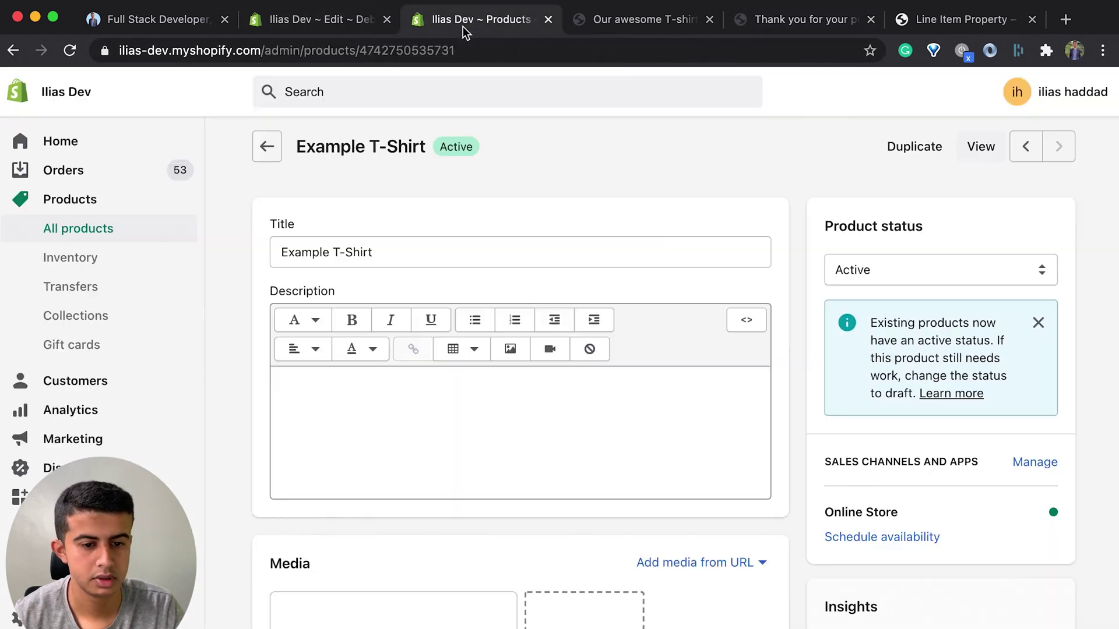
pyautogui.click(83, 173)
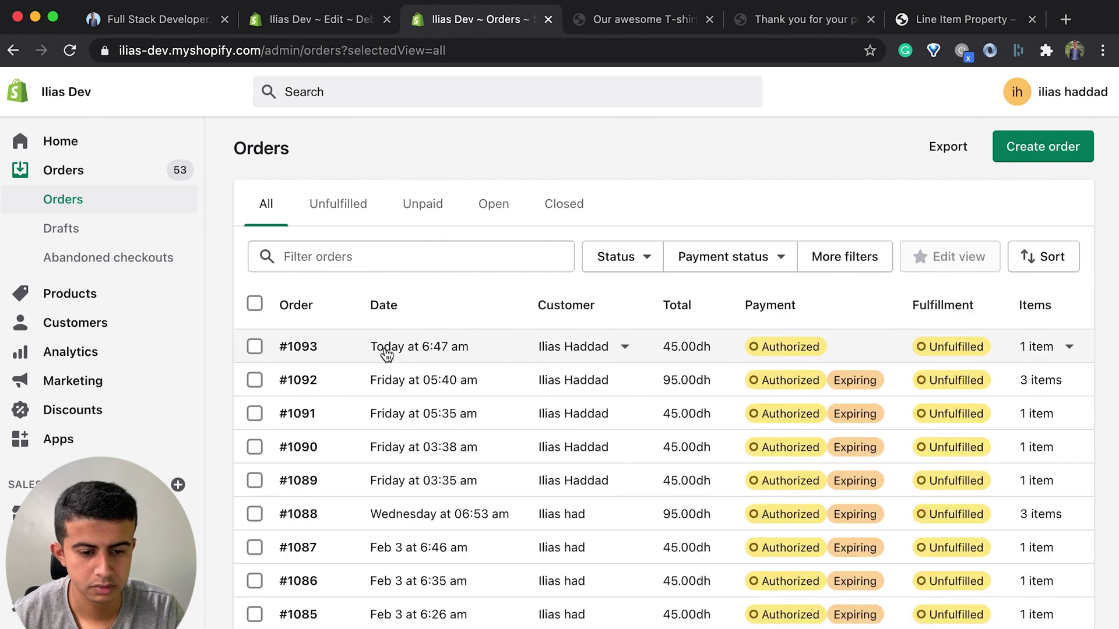
pyautogui.click(386, 352)
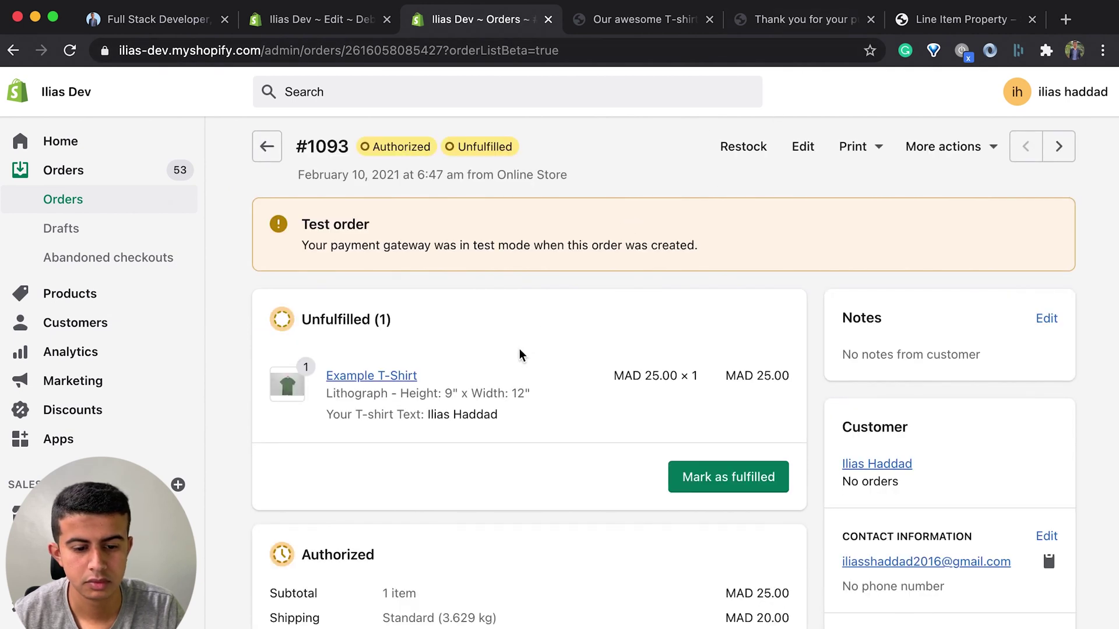
pyautogui.moveTo(421, 415); pyautogui.dragTo(326, 415)
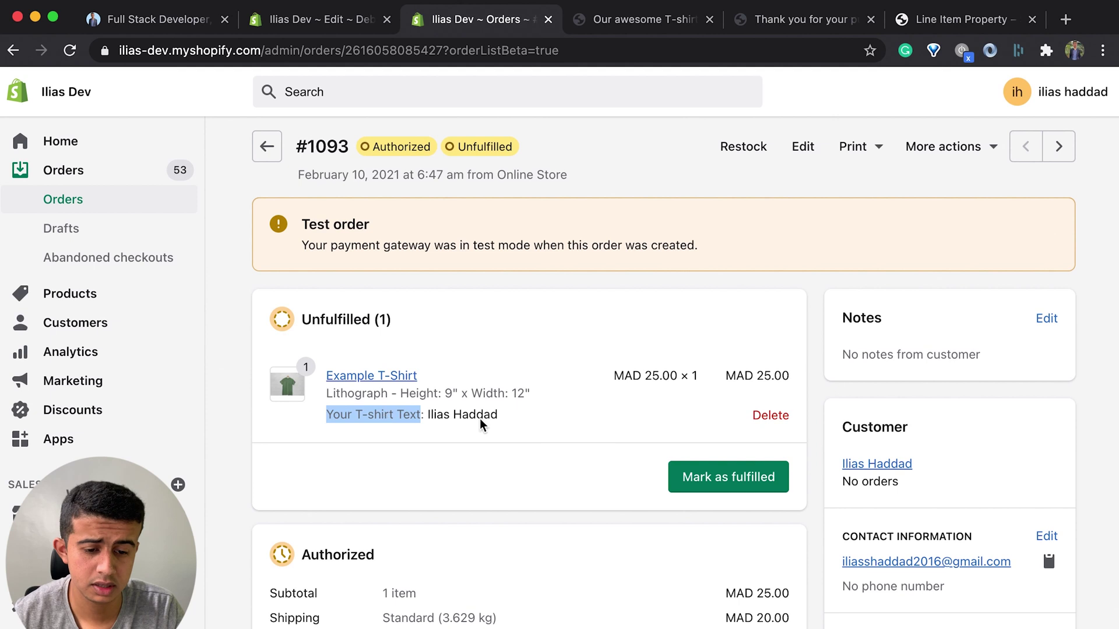
pyautogui.moveTo(500, 416); pyautogui.dragTo(426, 416)
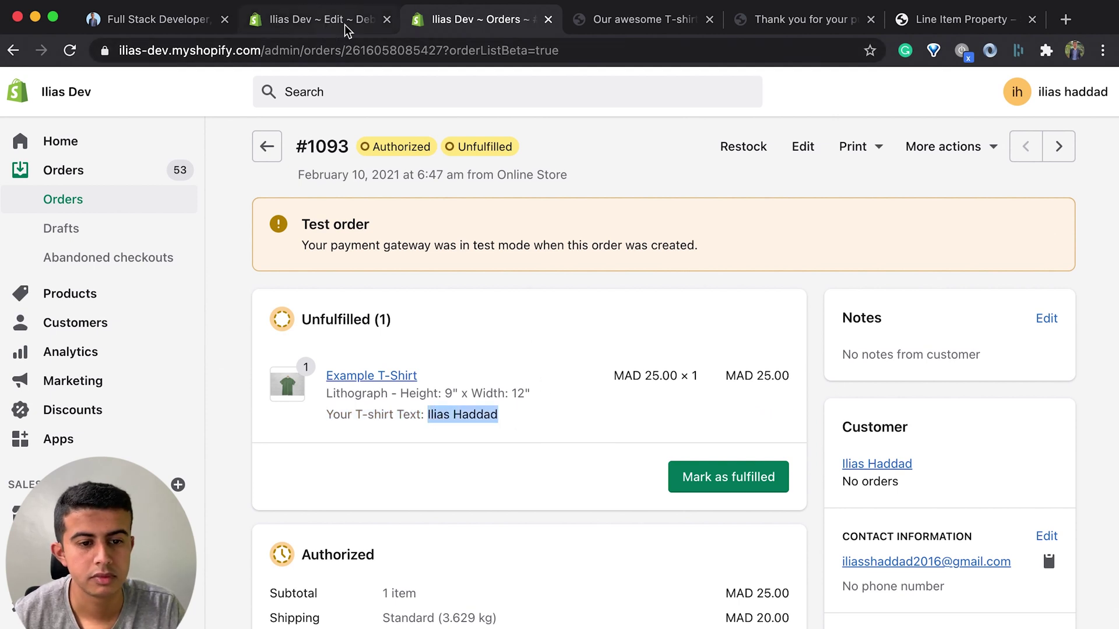
# Step: Make the new field a drop-down select labelled 'Your Text Position'
pyautogui.click(985, 21)
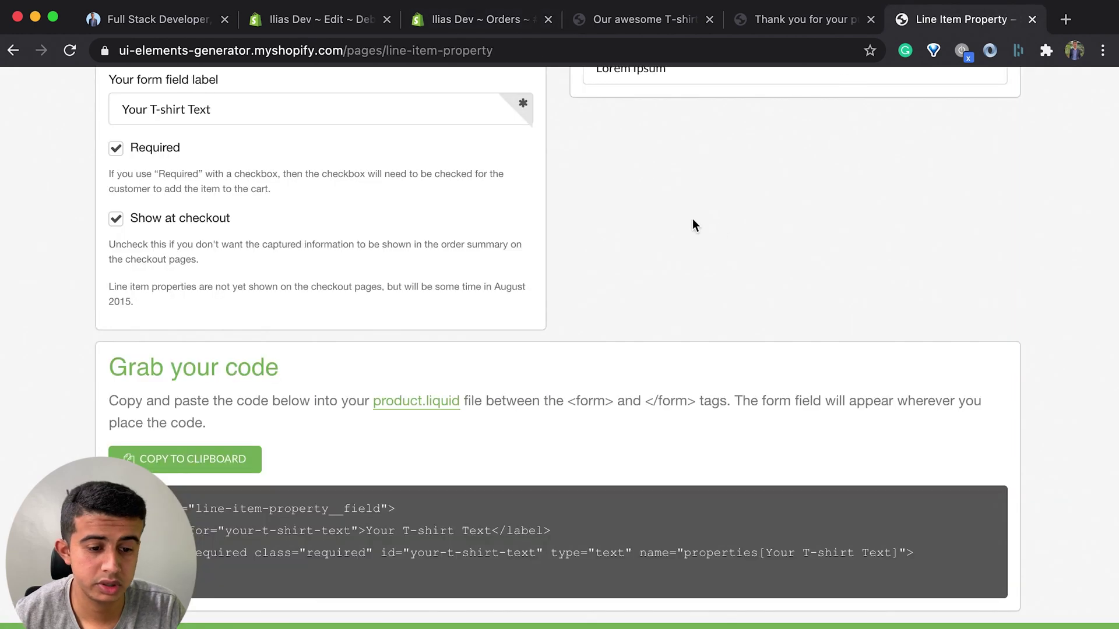
pyautogui.scroll(6, 721, 229)
pyautogui.click(232, 379)
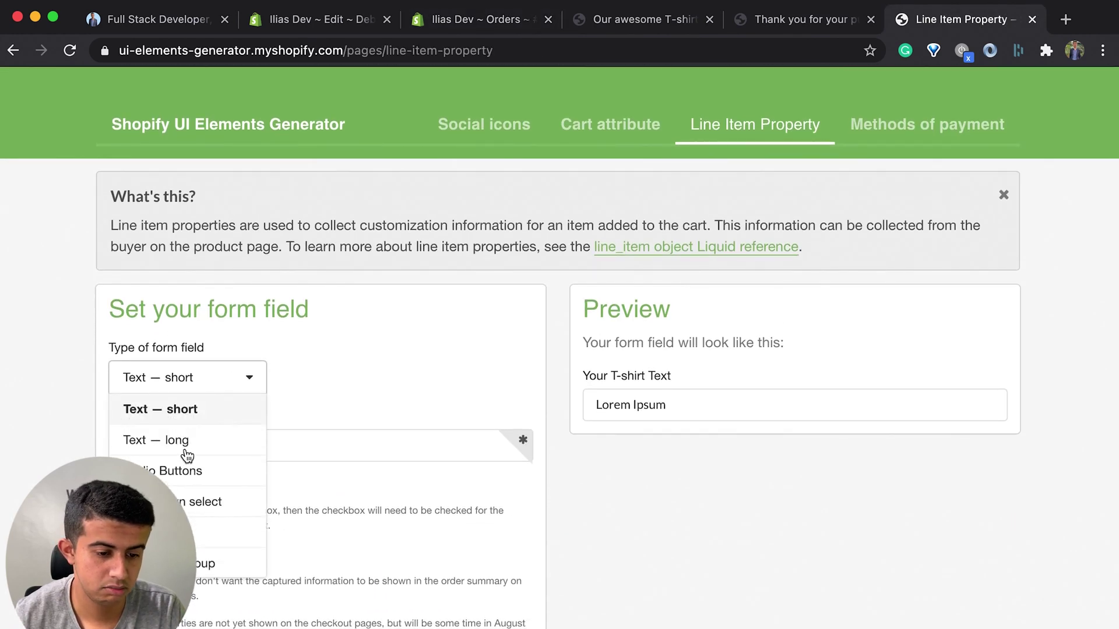
pyautogui.click(194, 501)
pyautogui.doubleClick(195, 450)
pyautogui.click(226, 448)
pyautogui.press('Left')
pyautogui.press('Left')
pyautogui.press('Left')
pyautogui.press('Left')
pyautogui.press('Left')
pyautogui.press('BackSpace')
pyautogui.press('BackSpace')
pyautogui.press('BackSpace')
pyautogui.press('BackSpace')
pyautogui.press('BackSpace')
pyautogui.press('BackSpace')
pyautogui.press('BackSpace')
pyautogui.press('BackSpace')
pyautogui.press('BackSpace')
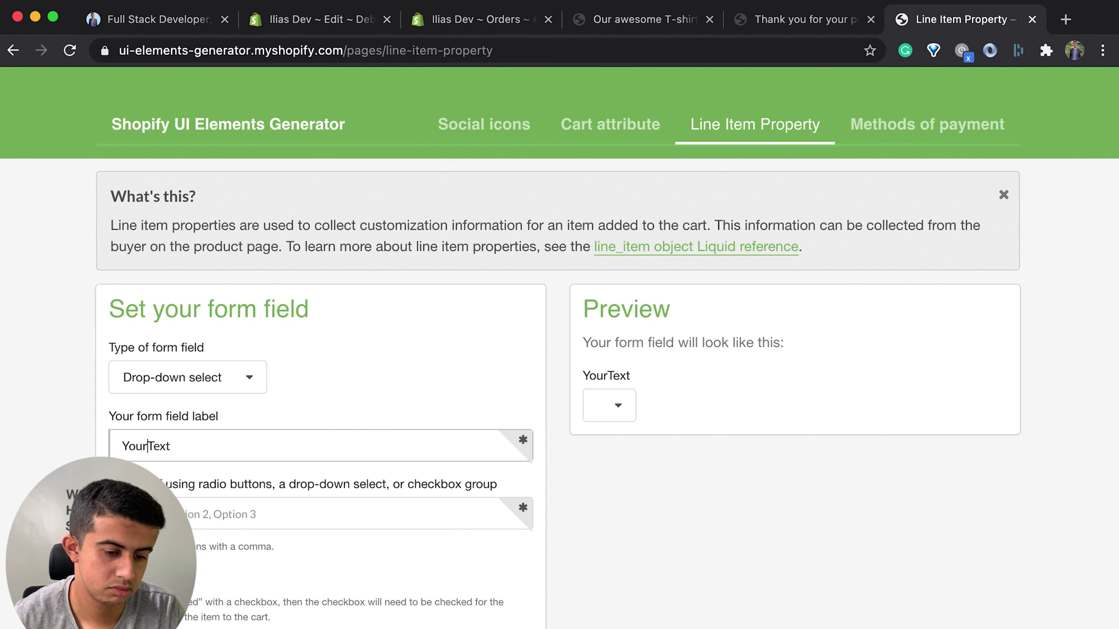
pyautogui.click(270, 446)
pyautogui.write('P')
pyautogui.press('BackSpace')
pyautogui.write('Posit')
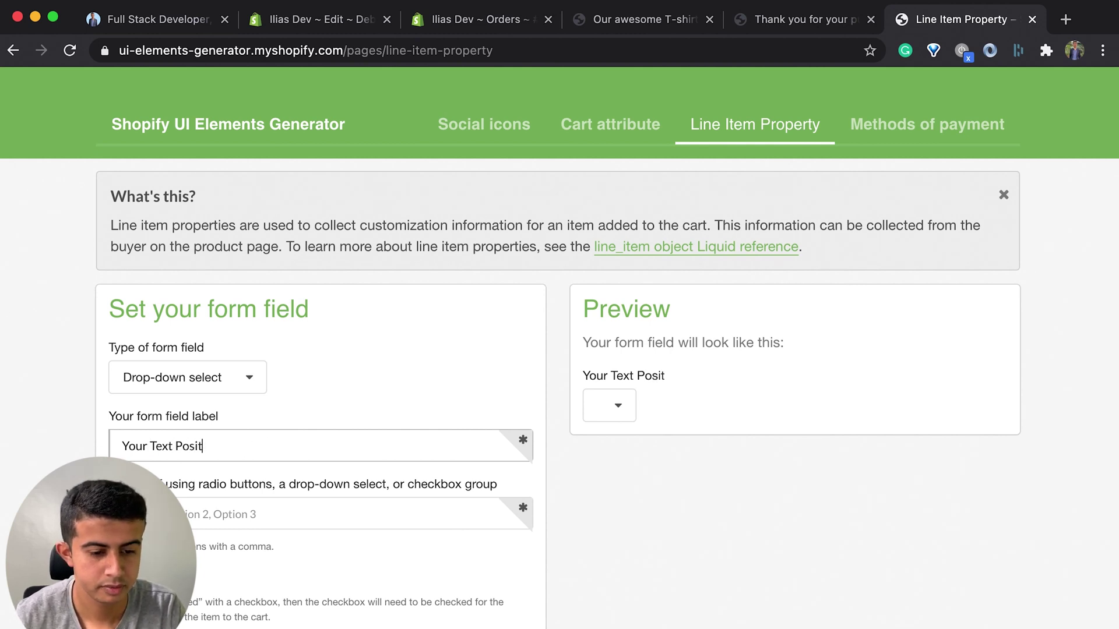
pyautogui.write('ion')
# Step: Enter Left, Right and Center as the drop-down options and check them in the preview
pyautogui.click(294, 515)
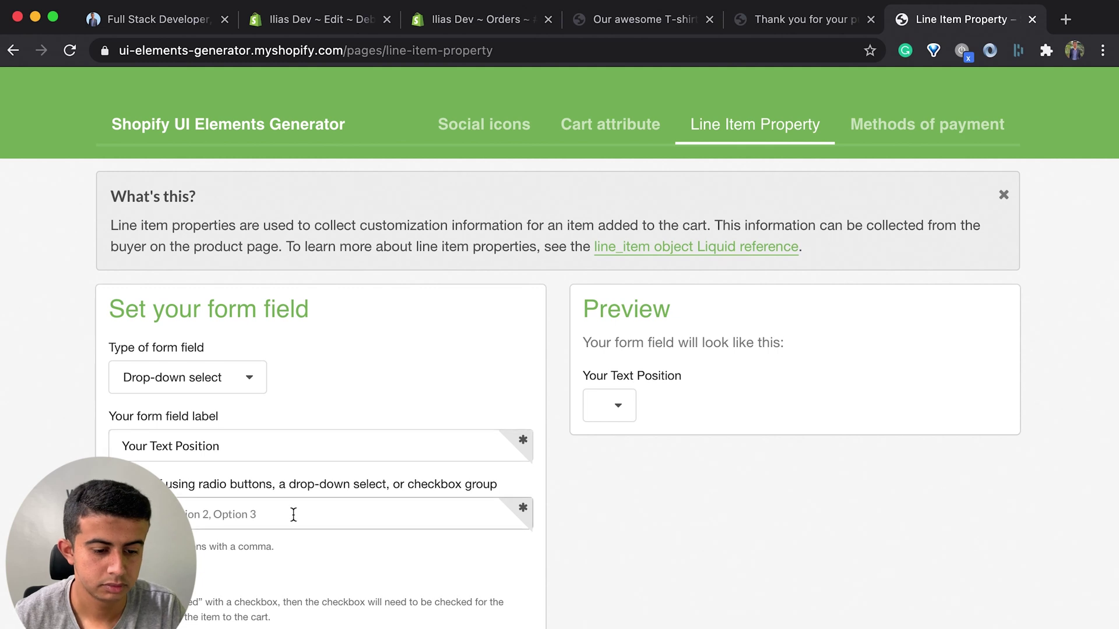
pyautogui.write('Left')
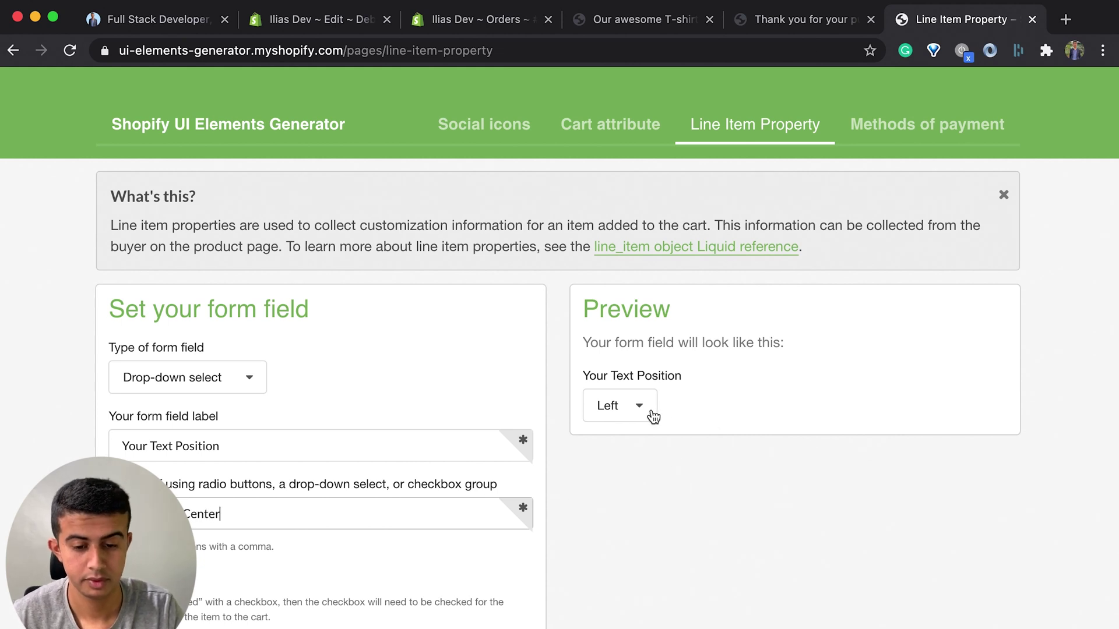
pyautogui.click(619, 407)
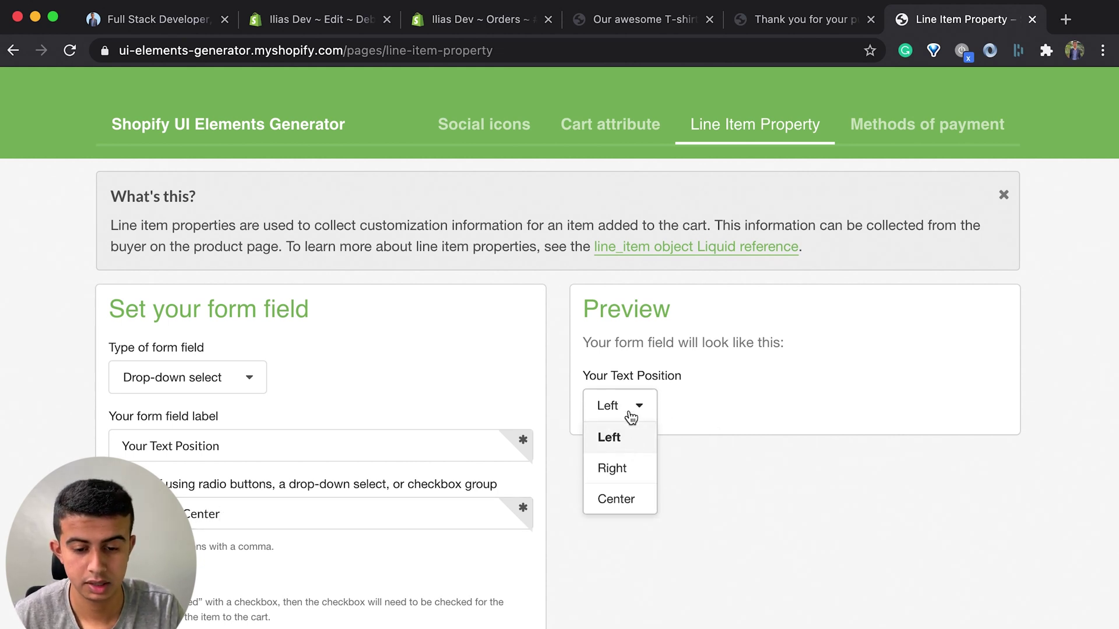
pyautogui.click(617, 475)
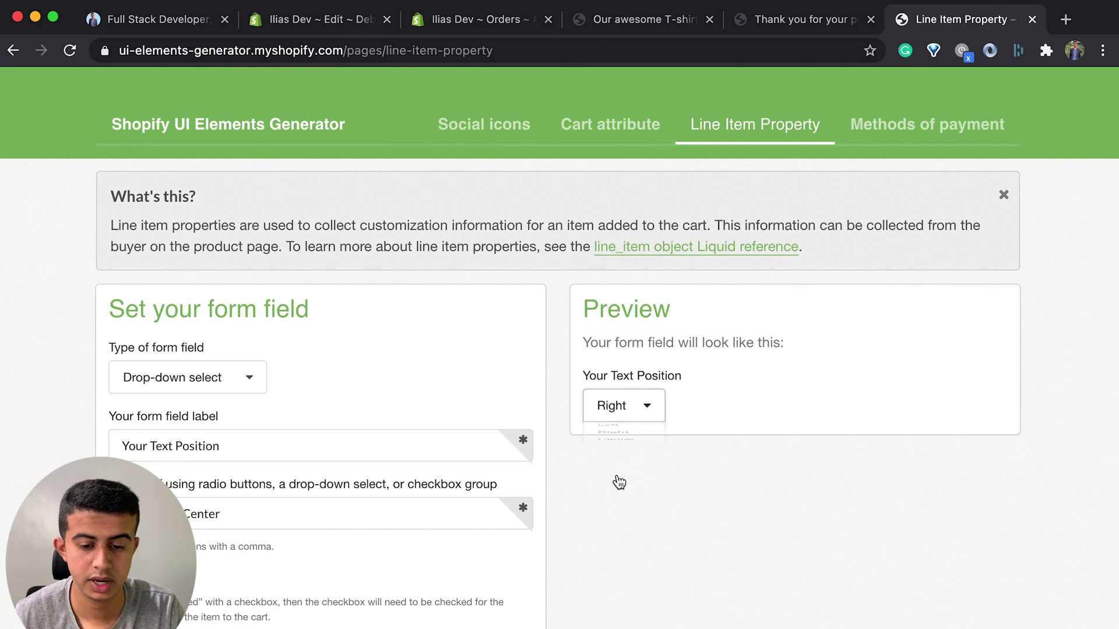
pyautogui.scroll(-5, 264, 545)
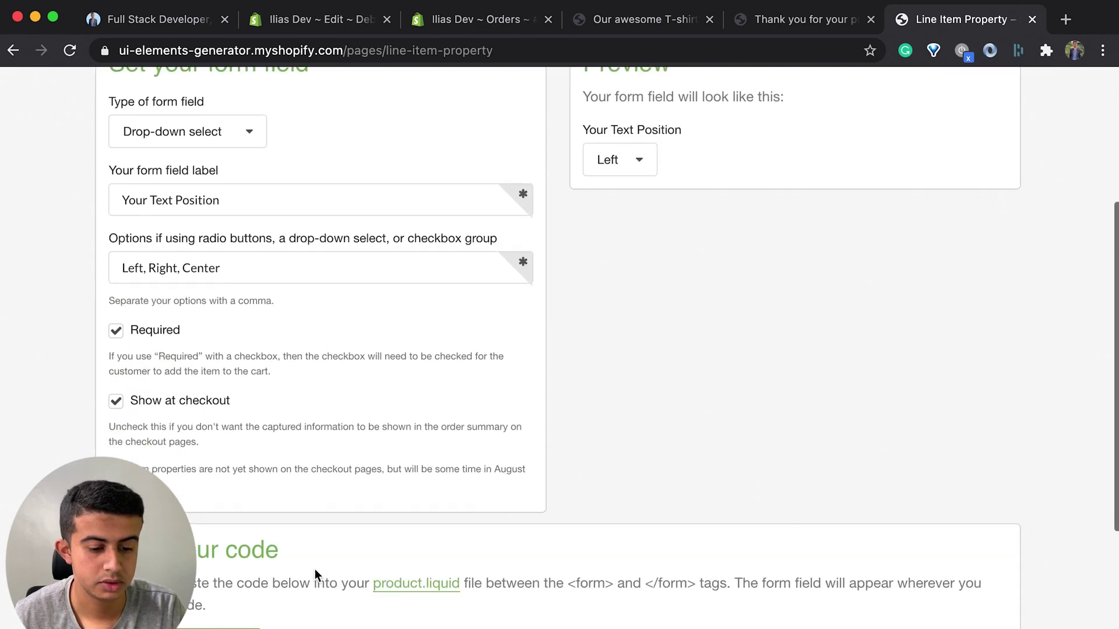
pyautogui.scroll(-6, 348, 581)
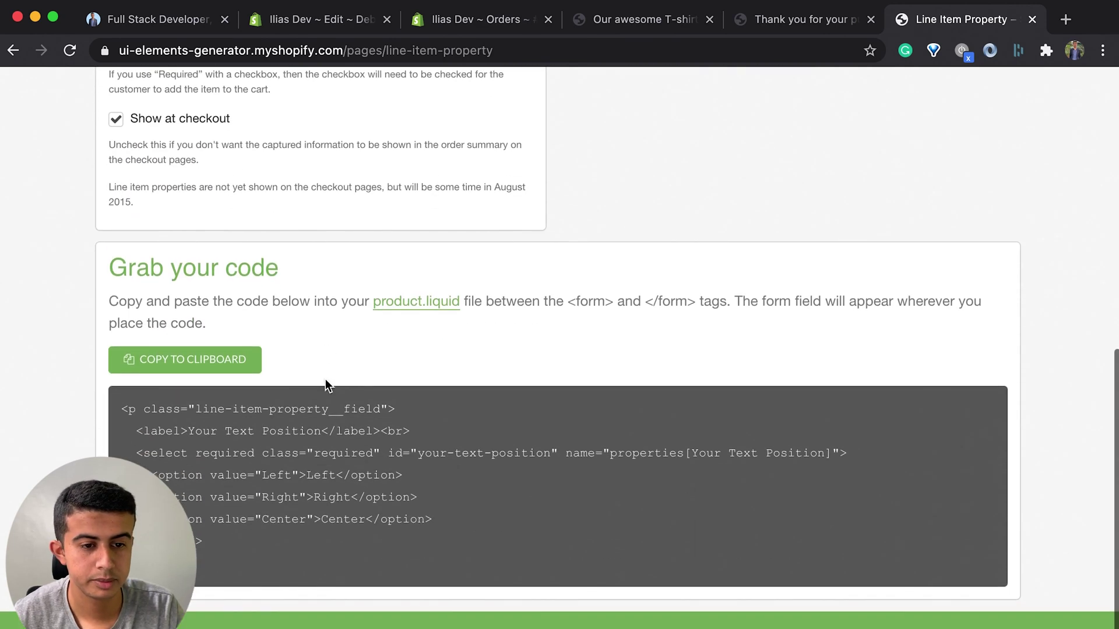
pyautogui.click(330, 26)
# Step: Paste the Your Text Position code below the T-shirt text field, save, and reload the product page
pyautogui.click(548, 540)
pyautogui.press('Return')
pyautogui.press('Return')
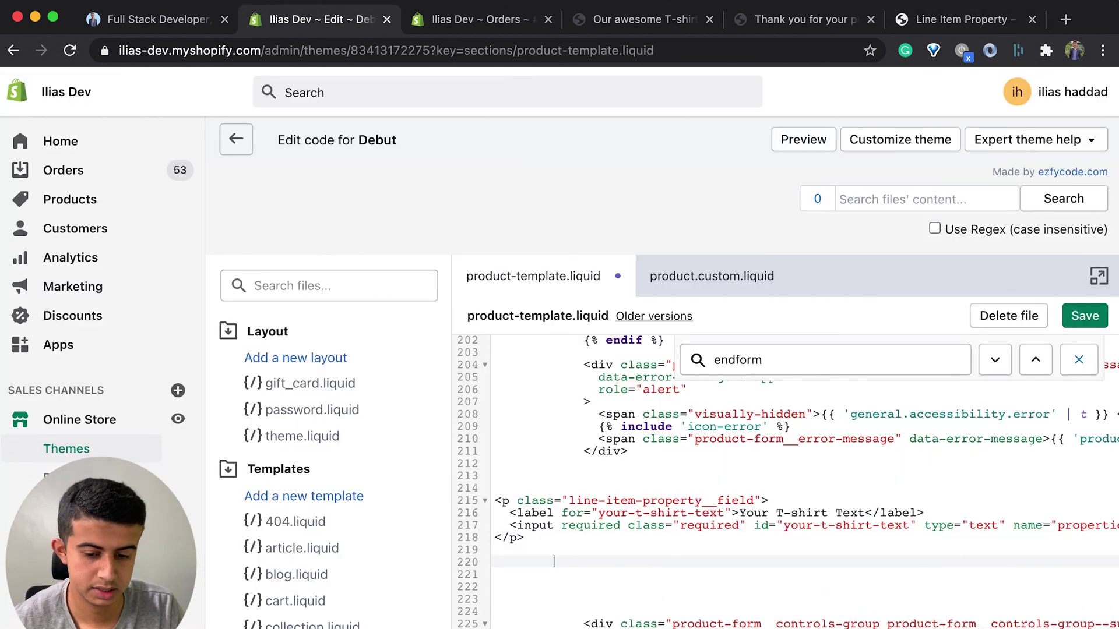
pyautogui.press('super+v')
pyautogui.press('super+s')
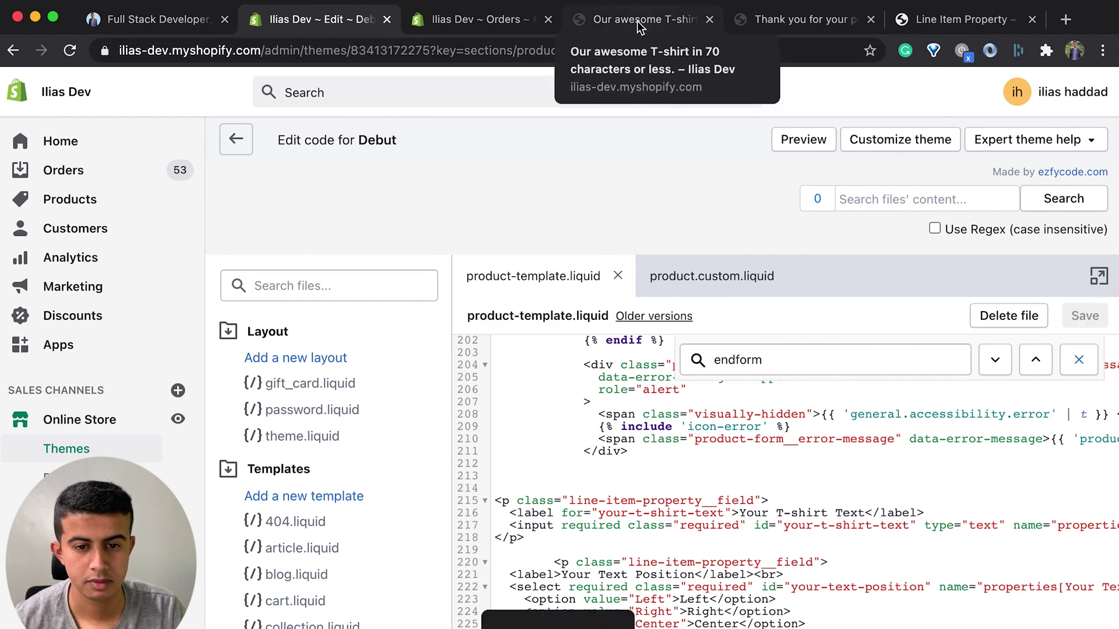
pyautogui.click(639, 21)
pyautogui.click(76, 51)
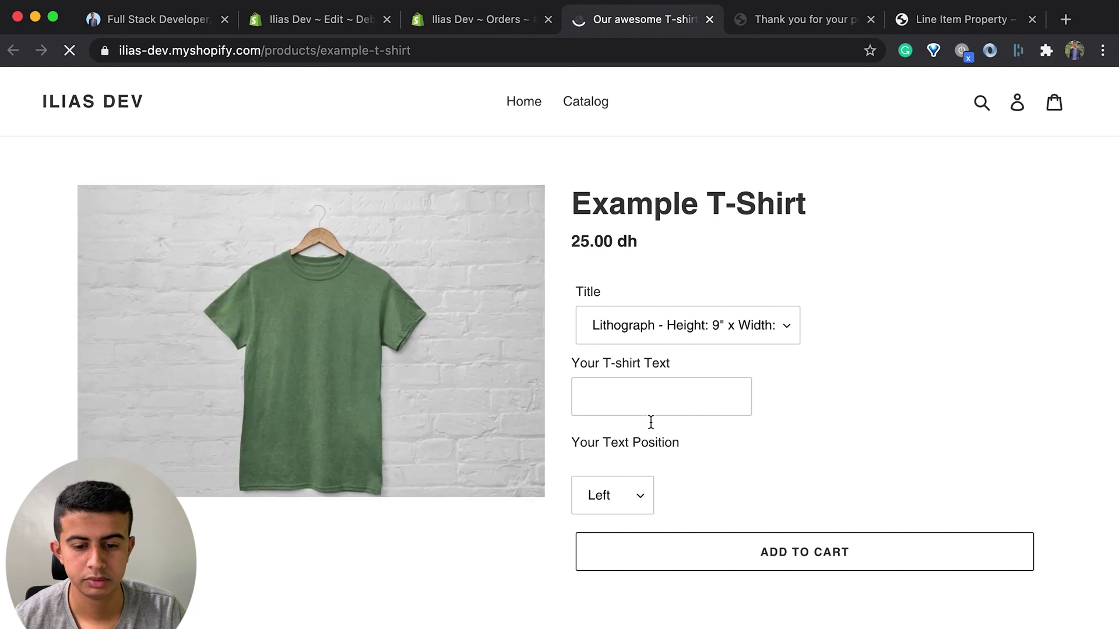
# Step: Check the product page's Your Text Position list offers Left, Right and Center, keeping Left
pyautogui.click(649, 382)
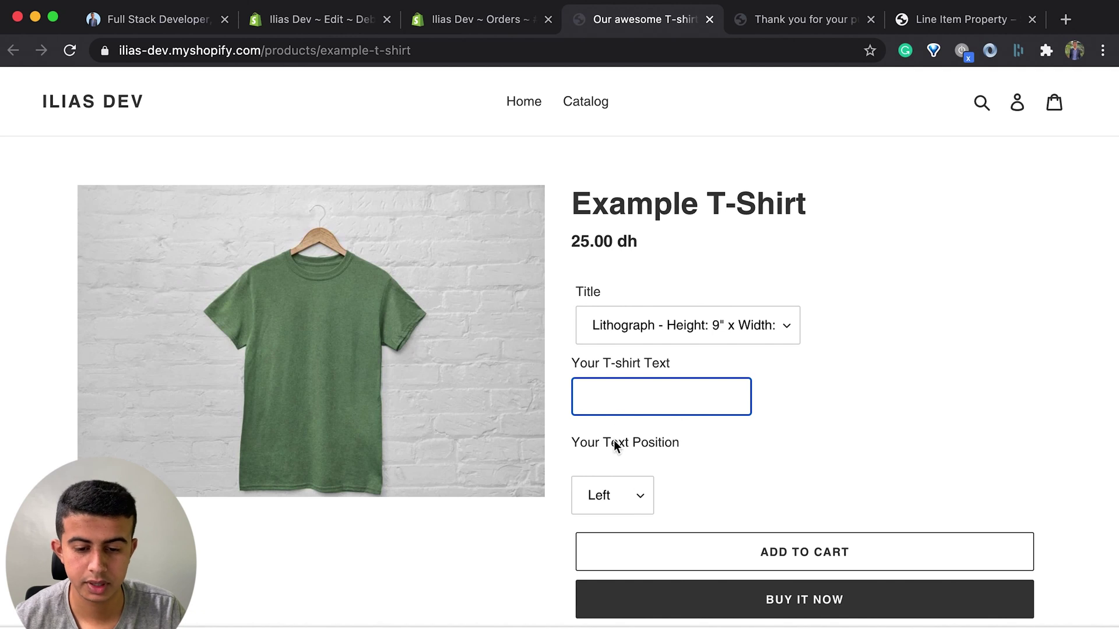
pyautogui.click(614, 505)
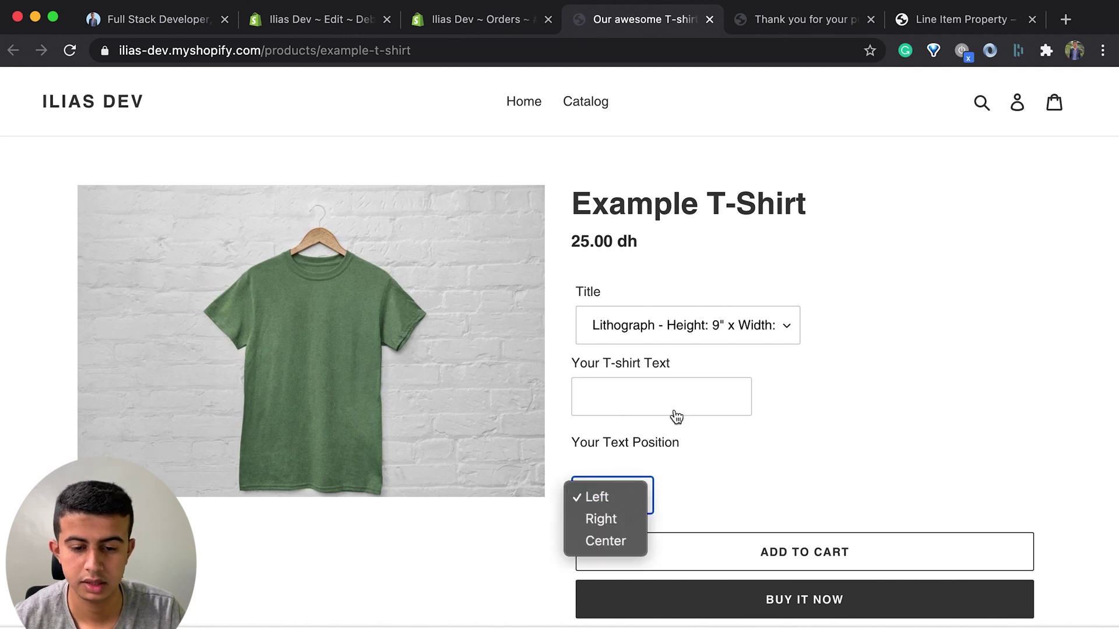
pyautogui.click(705, 371)
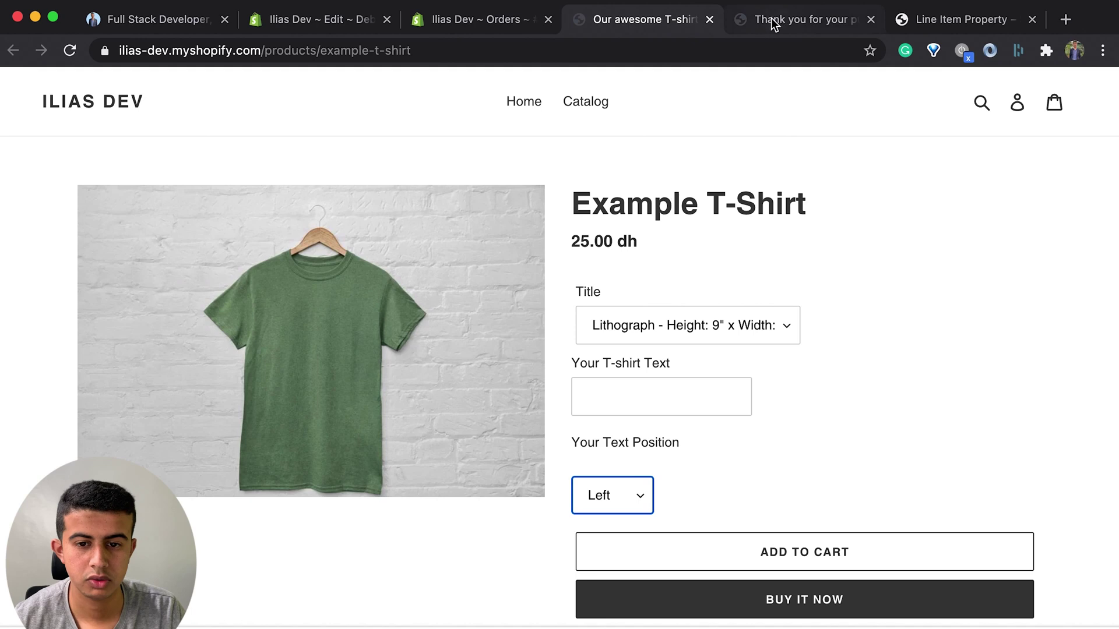
pyautogui.click(941, 19)
pyautogui.scroll(10, 374, 385)
# Step: Switch the field to short text, relabel it 'Your Image', and copy the generated code
pyautogui.click(183, 385)
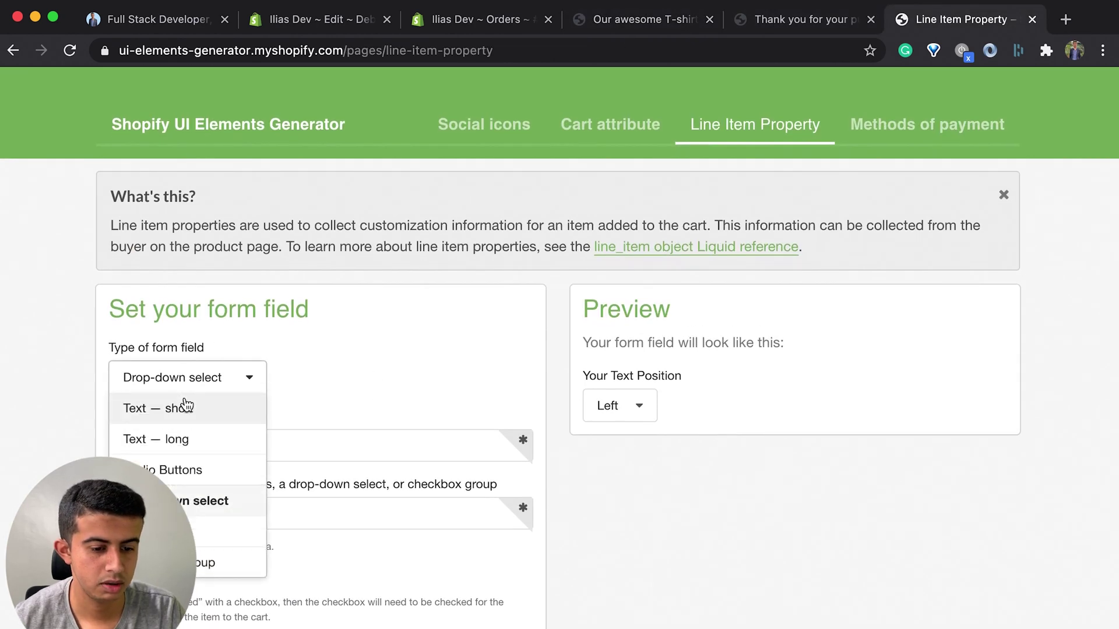
pyautogui.click(186, 407)
pyautogui.tripleClick(212, 444)
pyautogui.write('Yo')
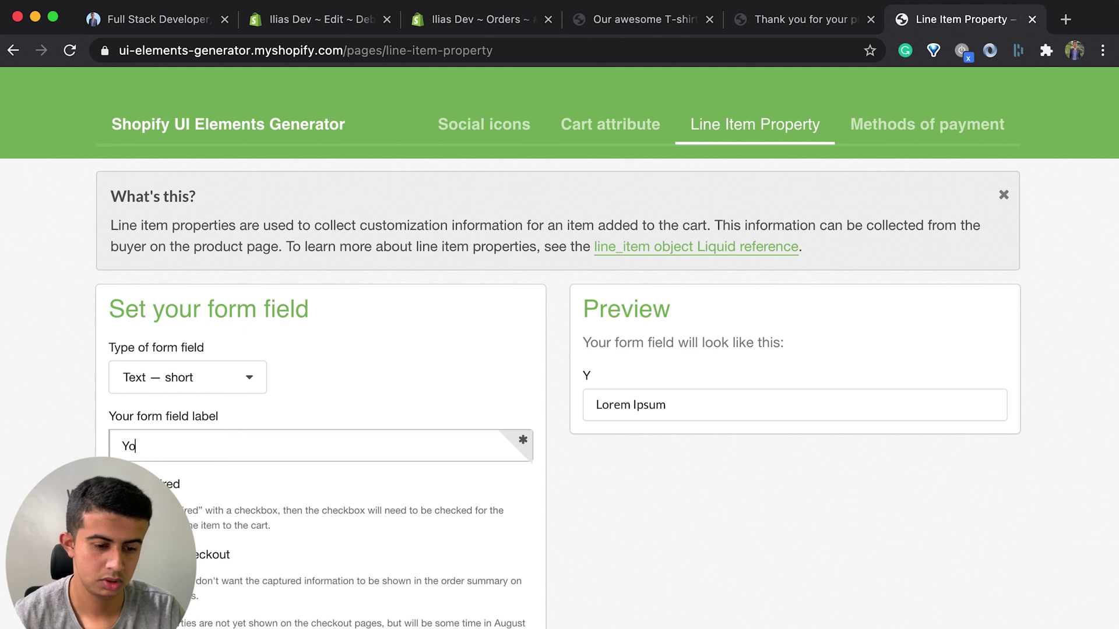
pyautogui.write('ur Image')
pyautogui.scroll(-6, 351, 495)
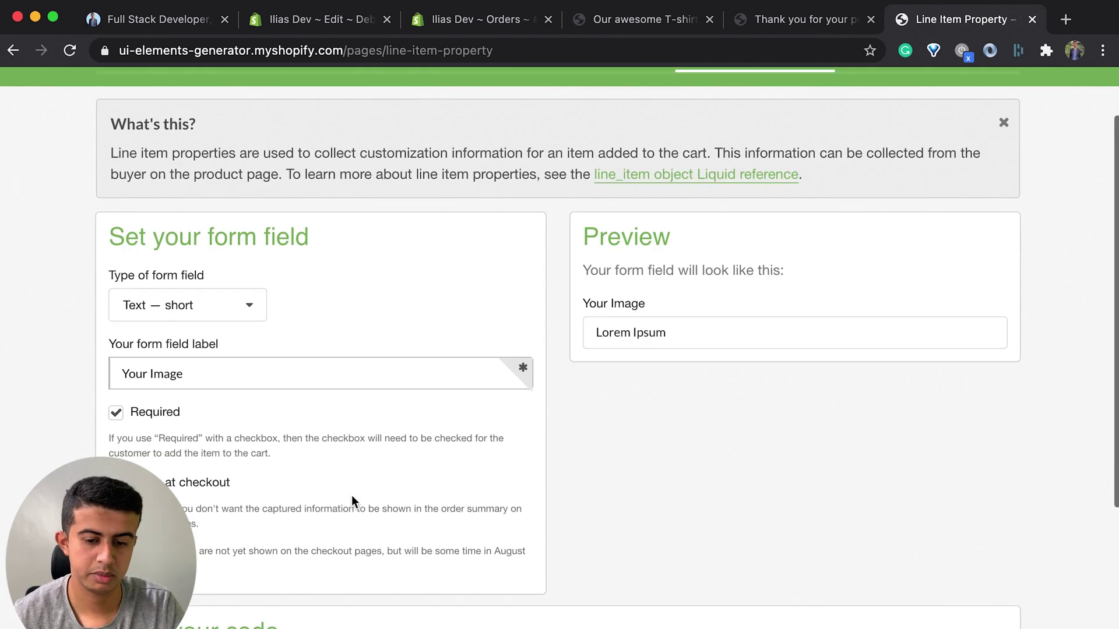
pyautogui.click(208, 465)
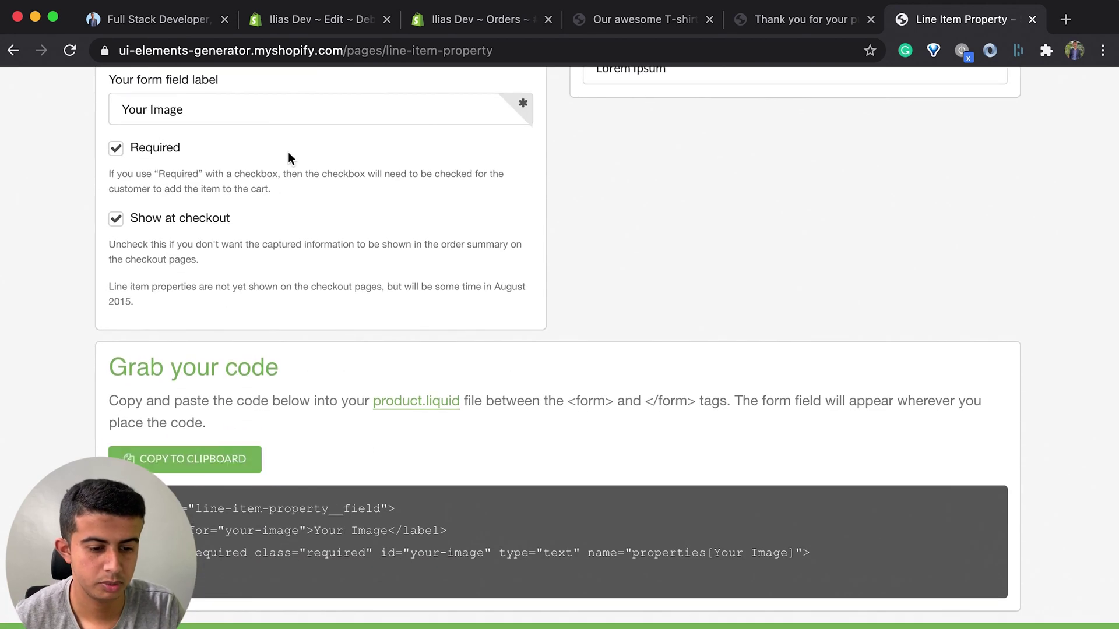
pyautogui.click(293, 17)
# Step: Paste the Your Image block below Text Position, change type 'text' to 'file', and save
pyautogui.scroll(-3, 535, 512)
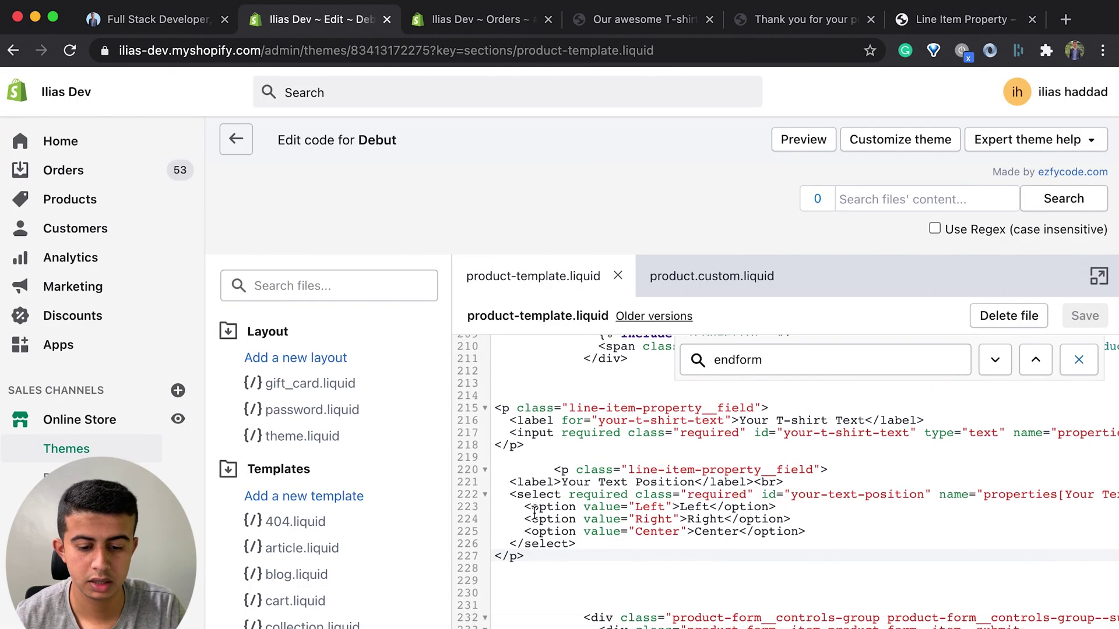
pyautogui.press('Return')
pyautogui.press('Return')
pyautogui.hotkey('ctrl', 'v')
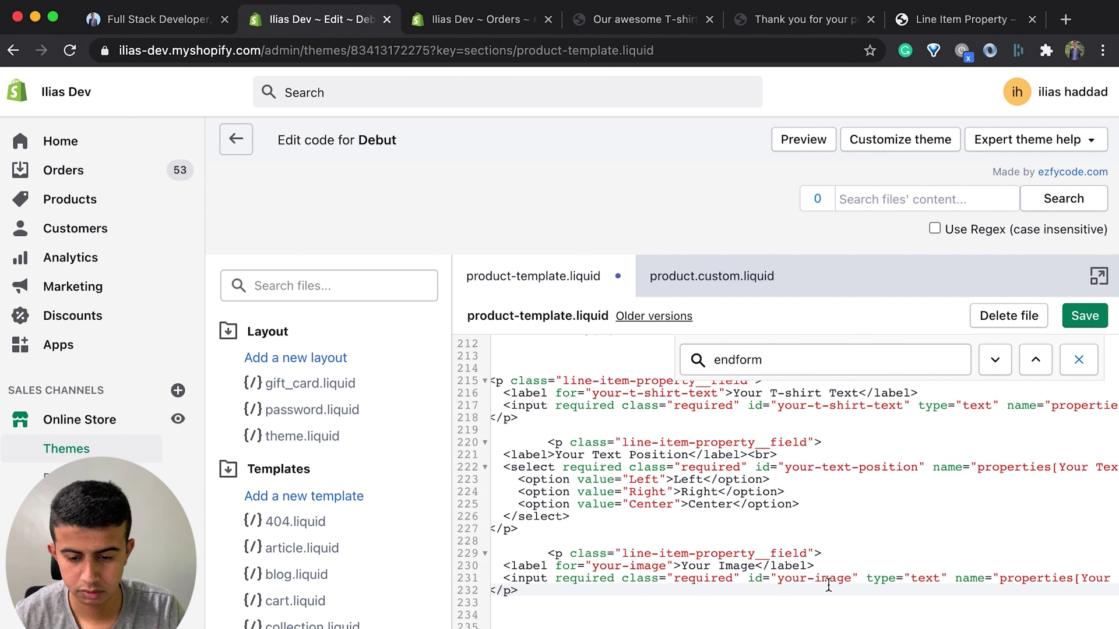
pyautogui.moveTo(939, 580); pyautogui.dragTo(916, 578)
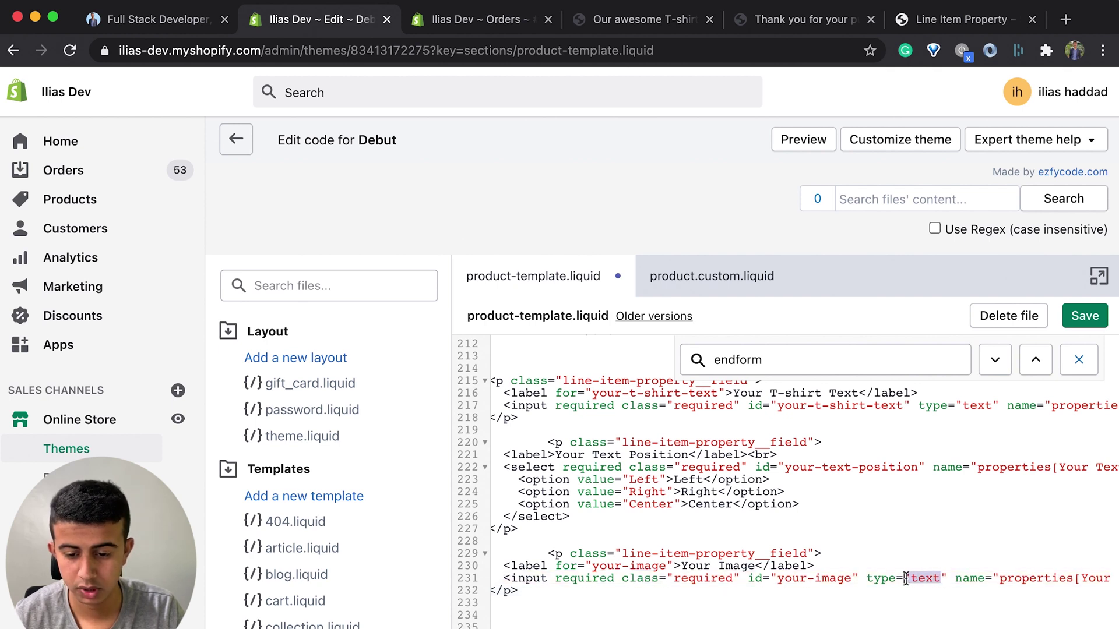
pyautogui.write('file')
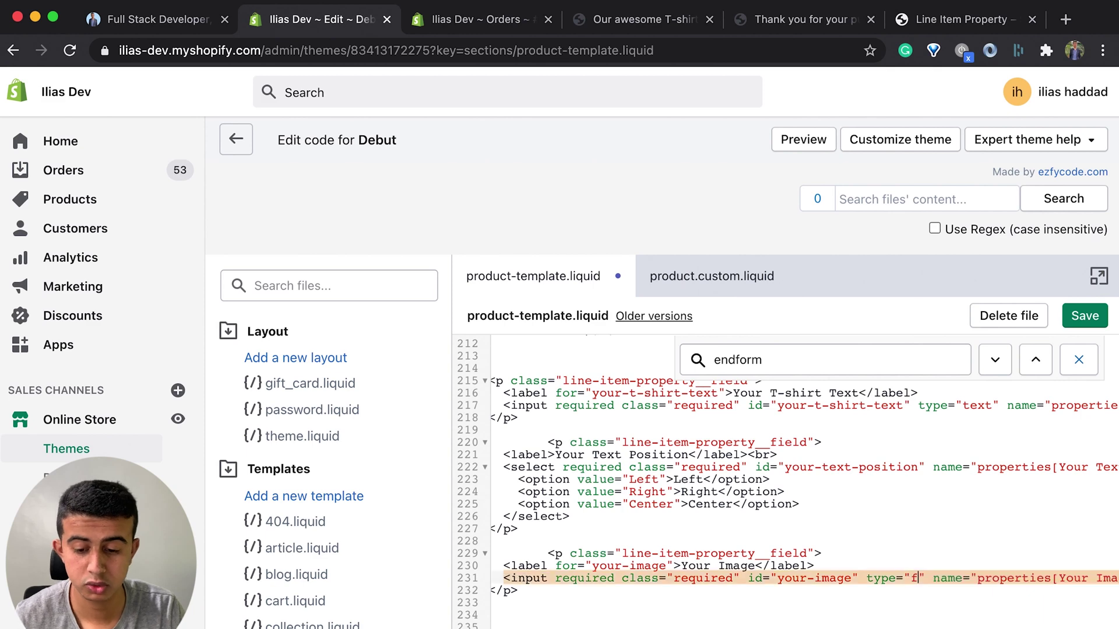
pyautogui.click(1085, 315)
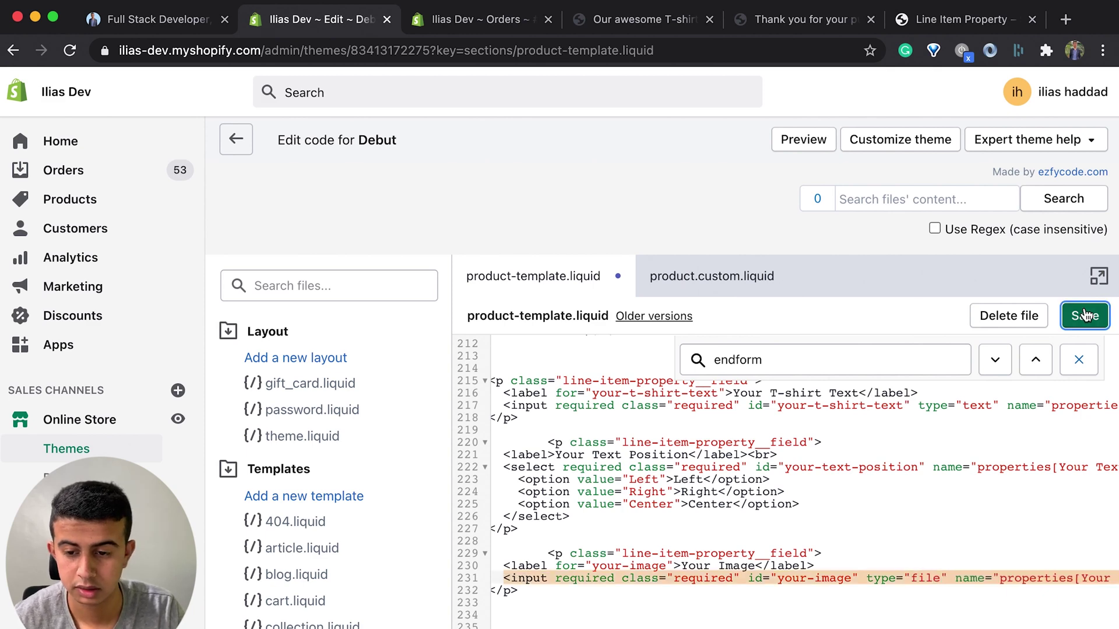
pyautogui.press('super+4')
# Step: Attach the quotes PNG from Downloads as the Your Image upload
pyautogui.click(611, 516)
pyautogui.scroll(-10, 618, 376)
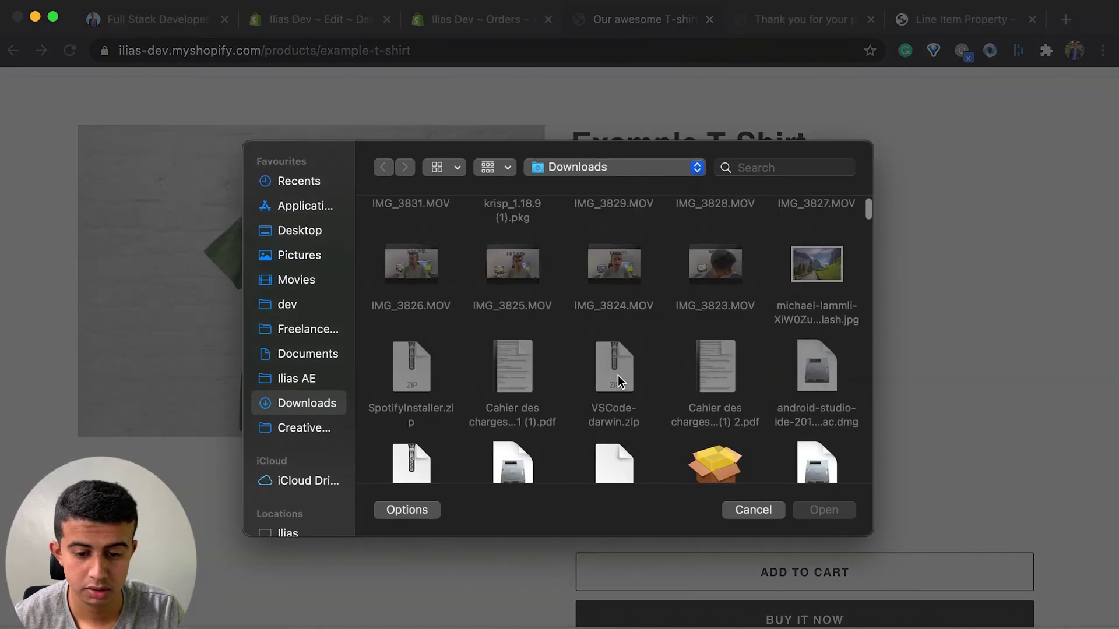
pyautogui.scroll(-5, 618, 376)
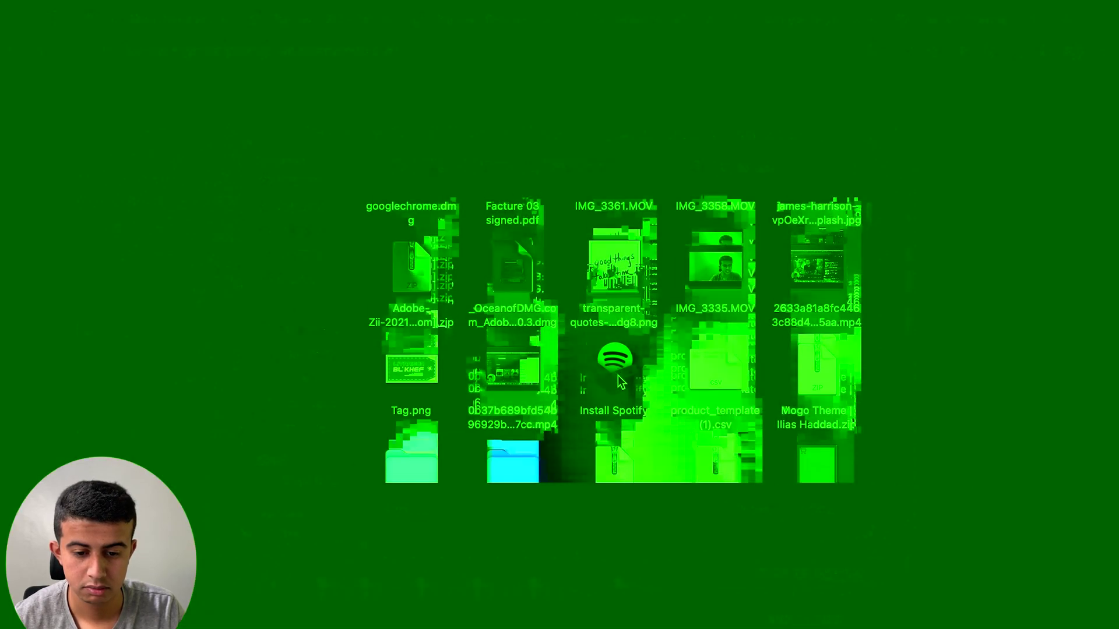
pyautogui.scroll(-2, 523, 378)
pyautogui.scroll(5, 559, 373)
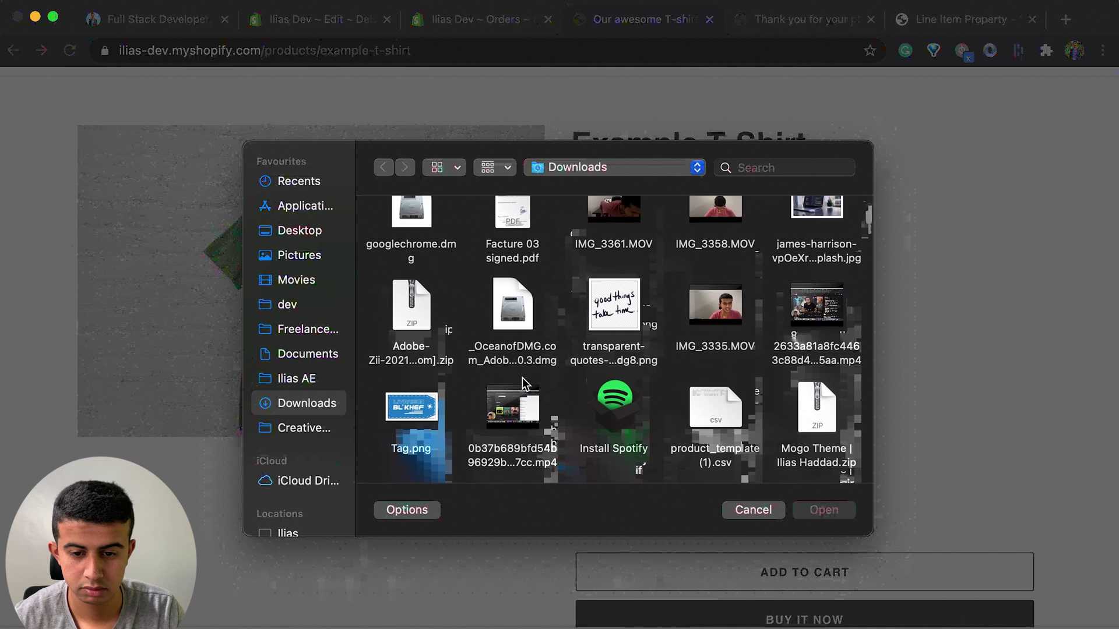
pyautogui.click(608, 364)
pyautogui.doubleClick(608, 364)
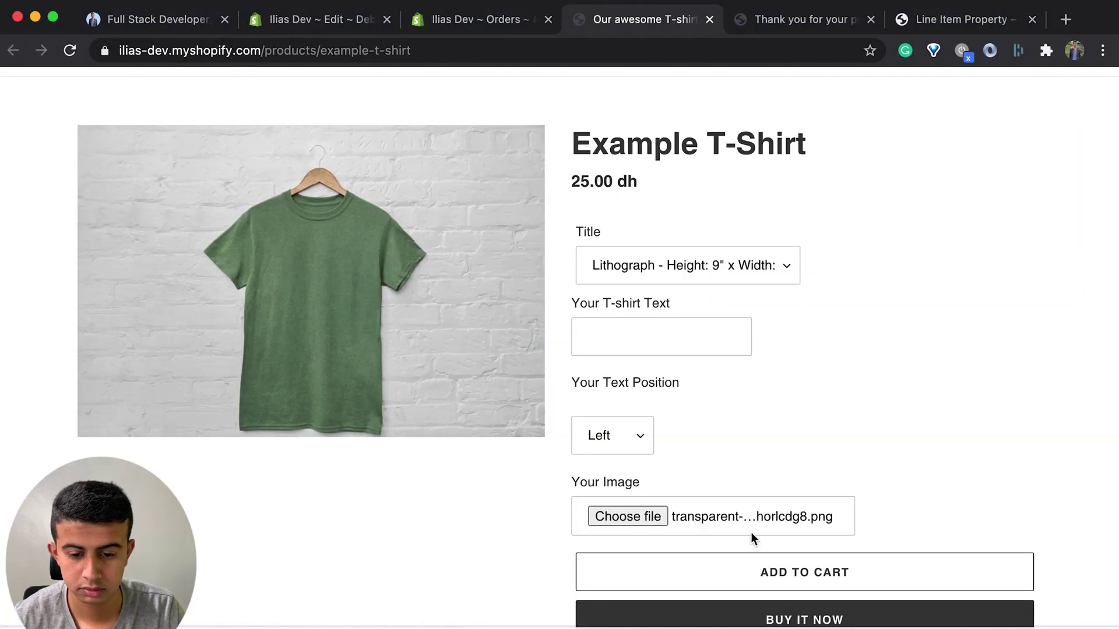
pyautogui.scroll(-2, 790, 502)
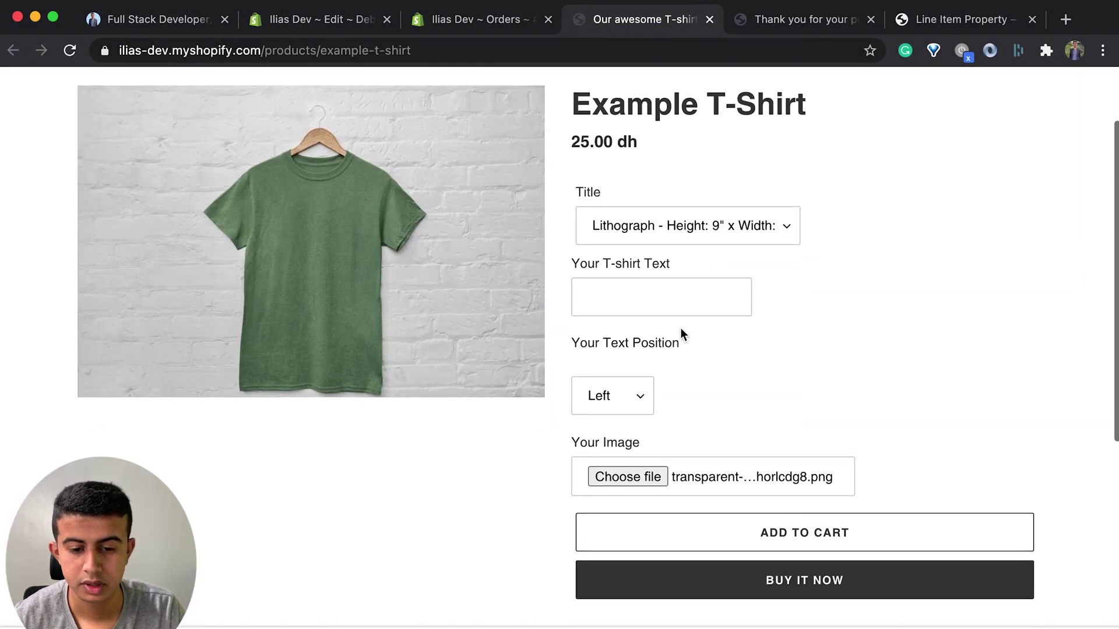
# Step: Enter a name as the T-shirt text, choose Right position, add to cart and check out
pyautogui.click(661, 296)
pyautogui.click(638, 394)
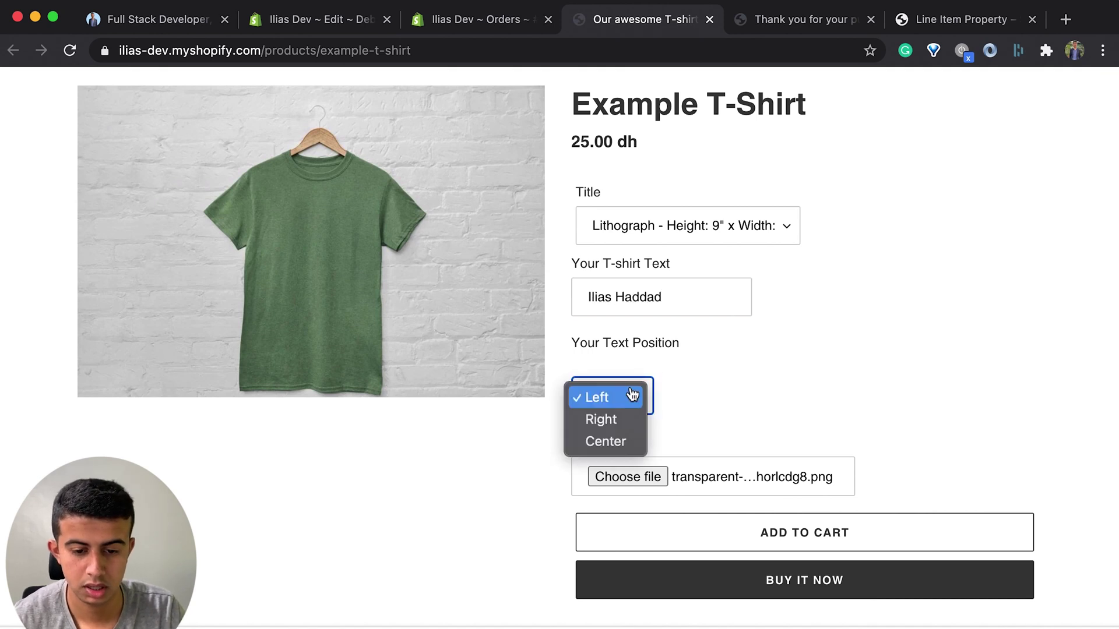
pyautogui.click(638, 430)
pyautogui.click(765, 541)
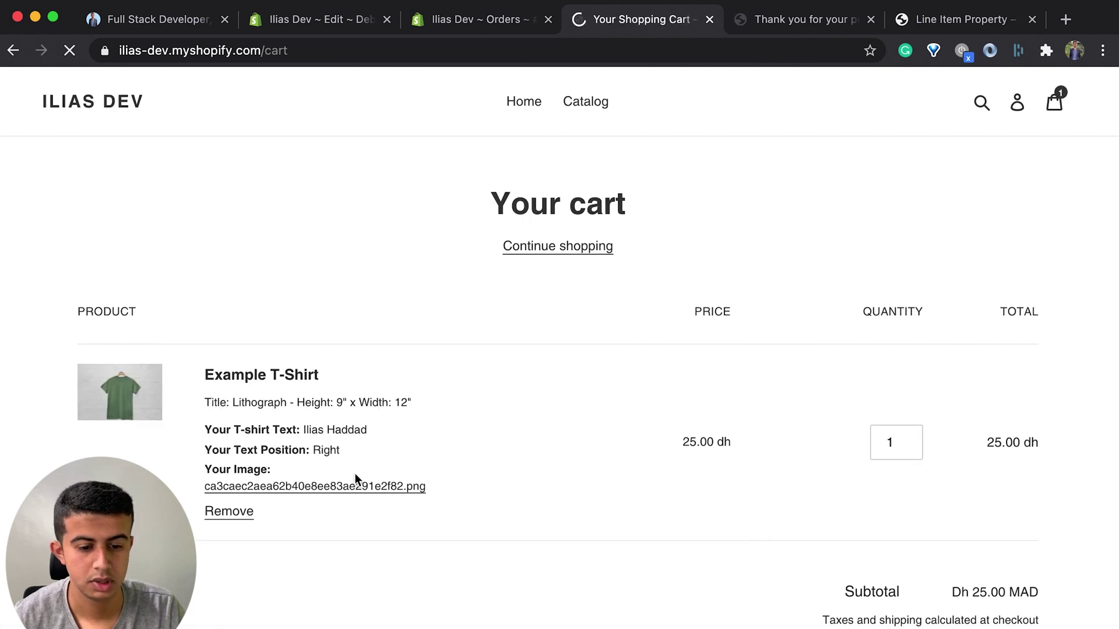
pyautogui.scroll(-3, 449, 508)
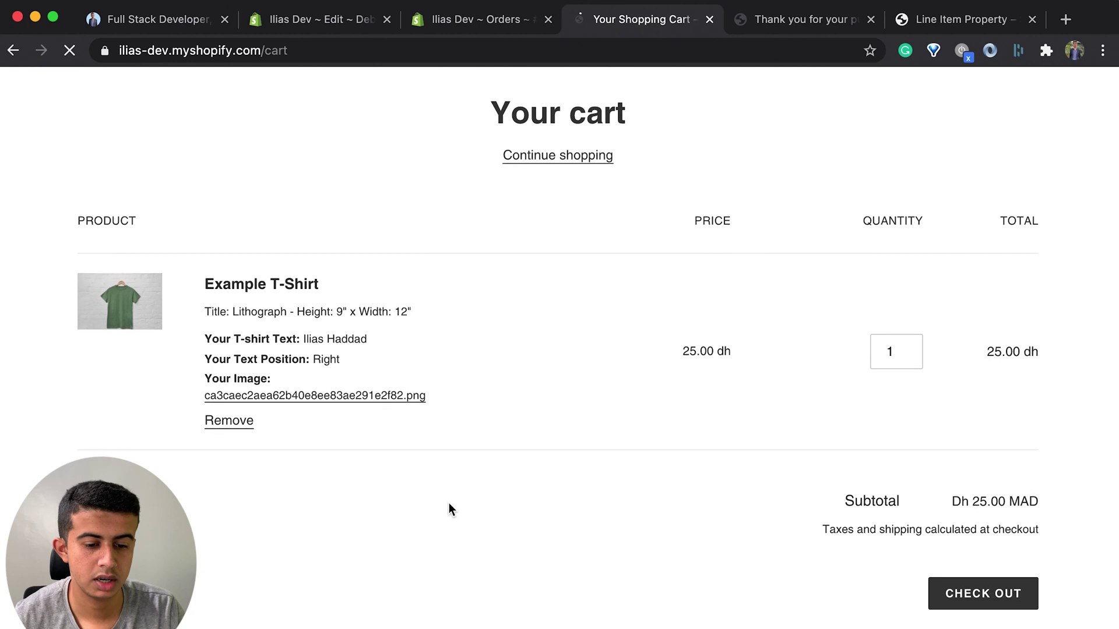
pyautogui.scroll(-1, 448, 505)
pyautogui.moveTo(260, 364); pyautogui.dragTo(220, 364)
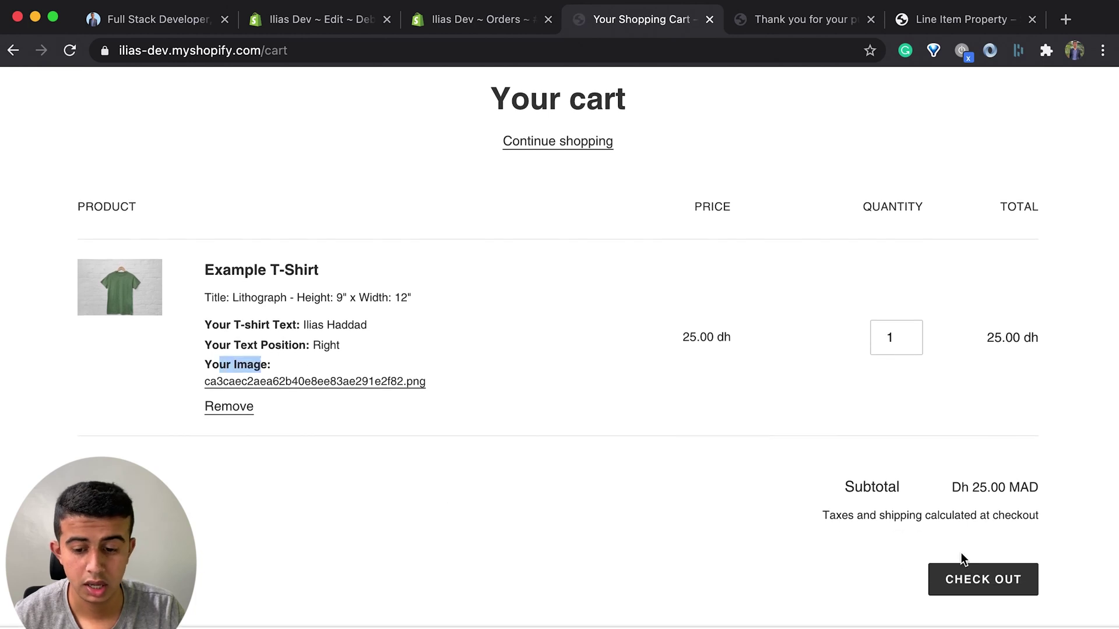
pyautogui.click(963, 580)
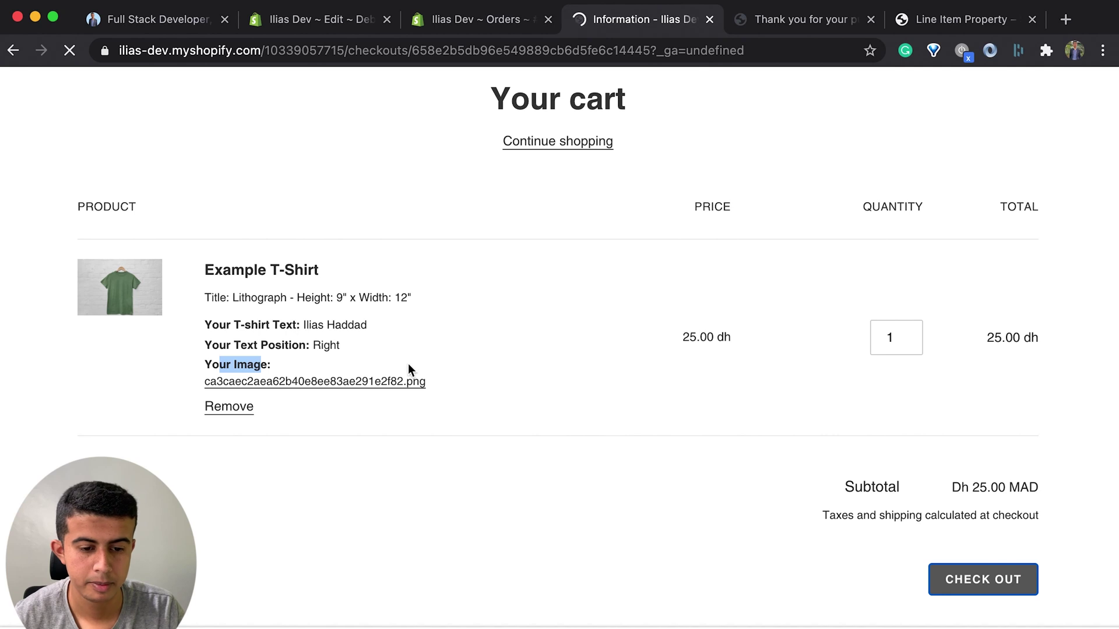
pyautogui.click(488, 20)
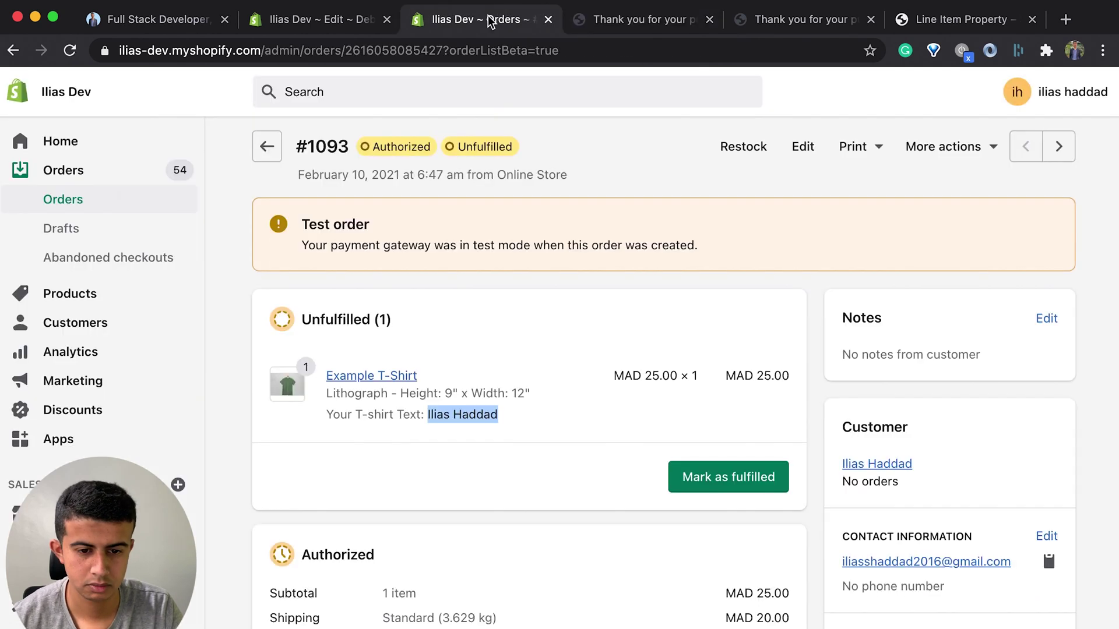
# Step: Open order #1094 and review its T-shirt text, Right position and uploaded image properties
pyautogui.click(127, 209)
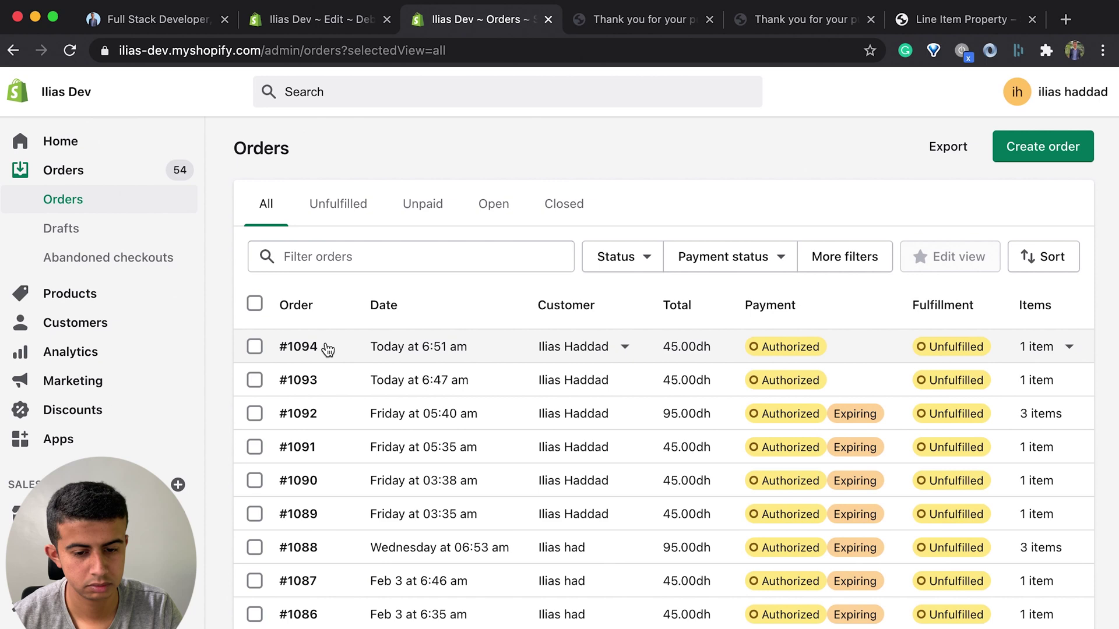
pyautogui.click(328, 348)
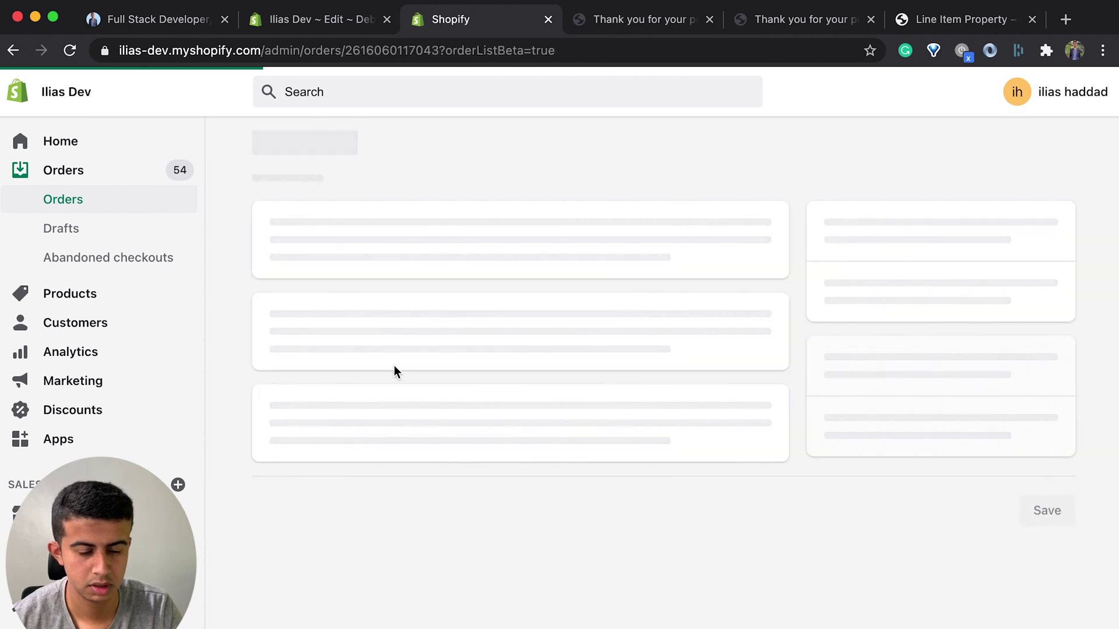
pyautogui.scroll(-1, 430, 400)
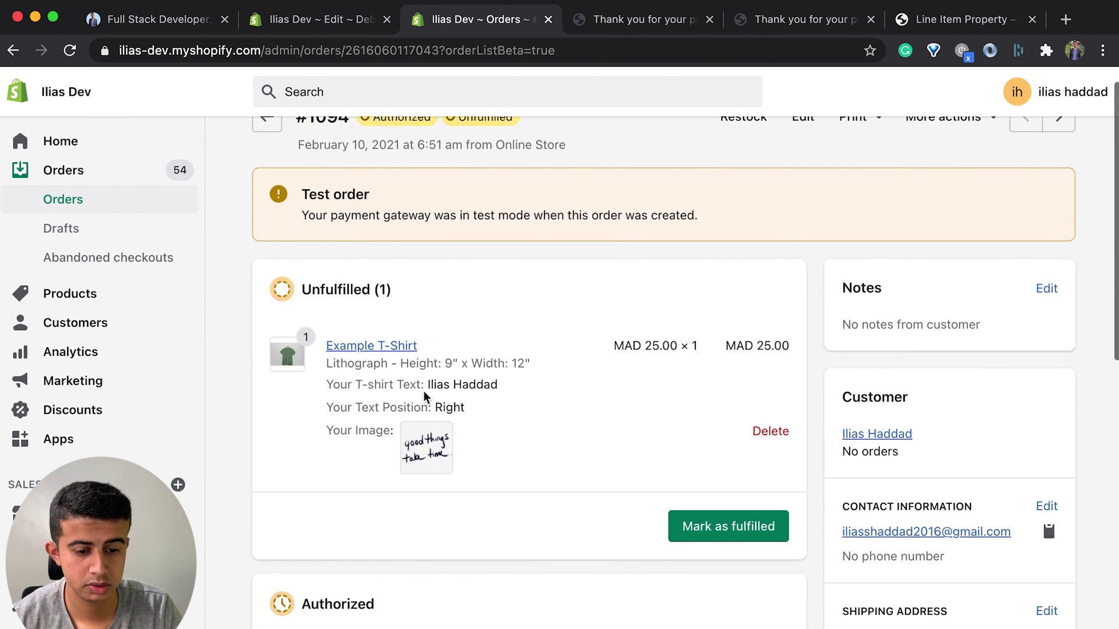
pyautogui.moveTo(424, 384); pyautogui.dragTo(340, 385)
pyautogui.moveTo(439, 419); pyautogui.dragTo(310, 435)
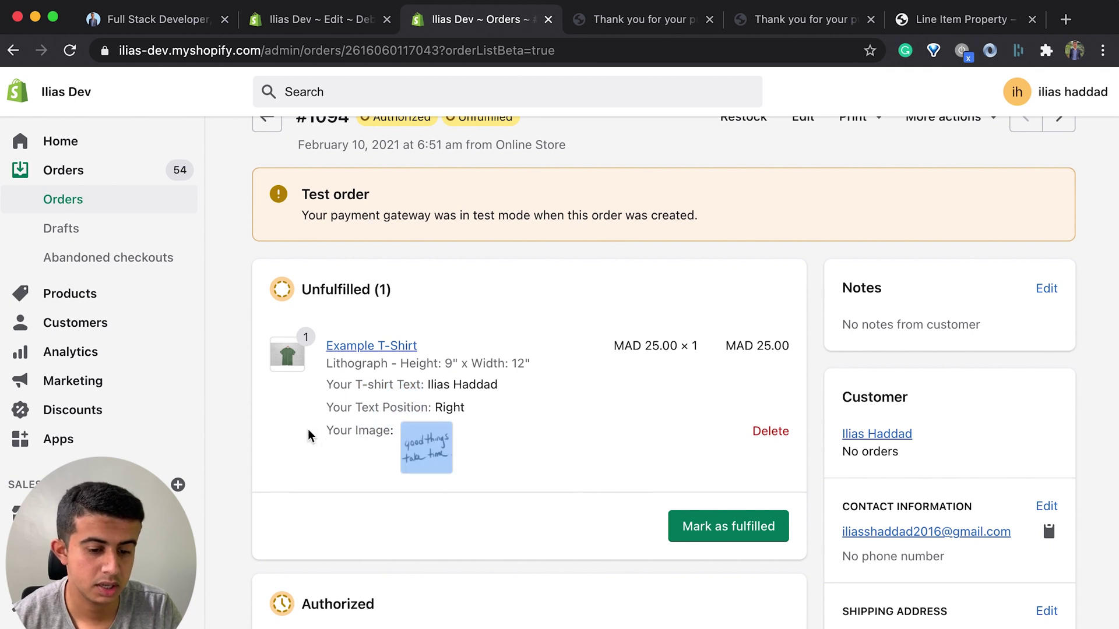
pyautogui.tripleClick(310, 436)
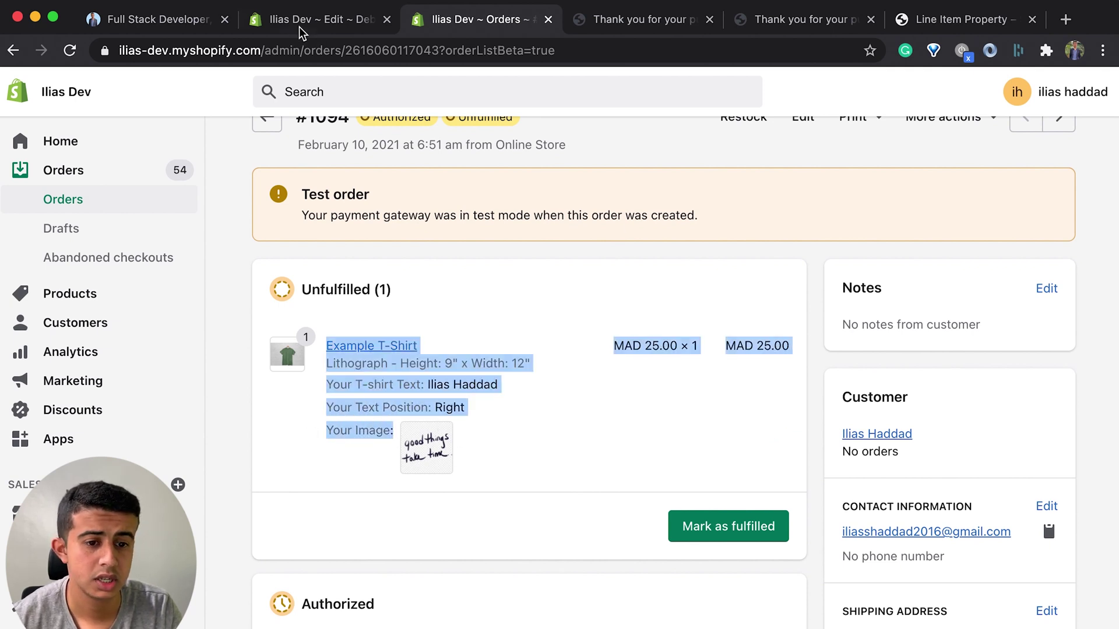
pyautogui.click(785, 16)
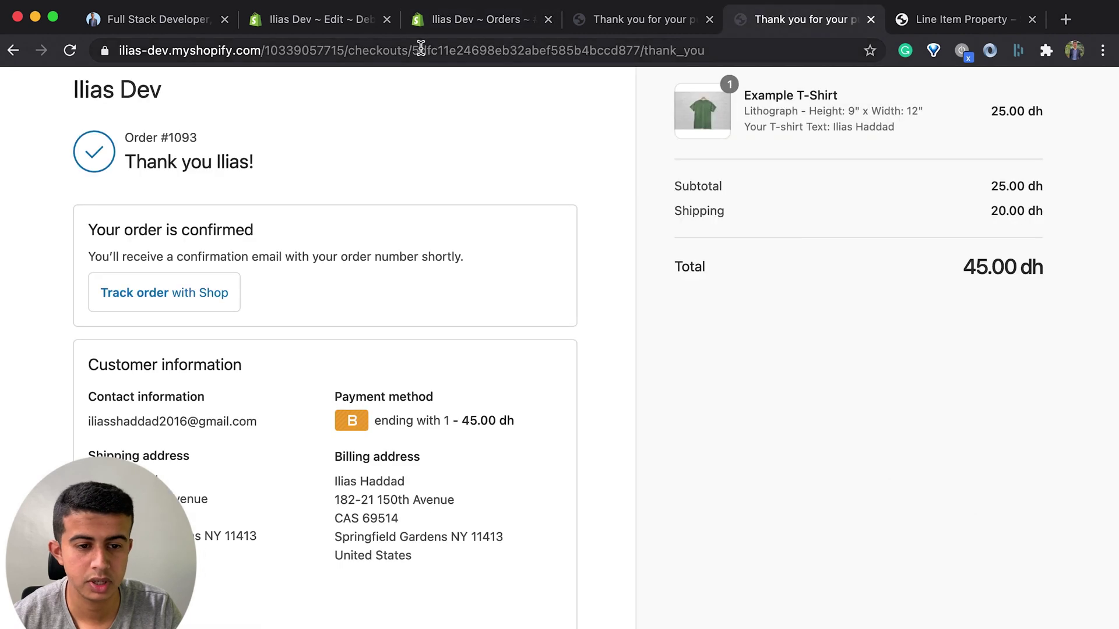
# Step: Load the store home page and open its product catalog
pyautogui.moveTo(272, 50); pyautogui.dragTo(992, 50)
pyautogui.write('1')
pyautogui.press('Return')
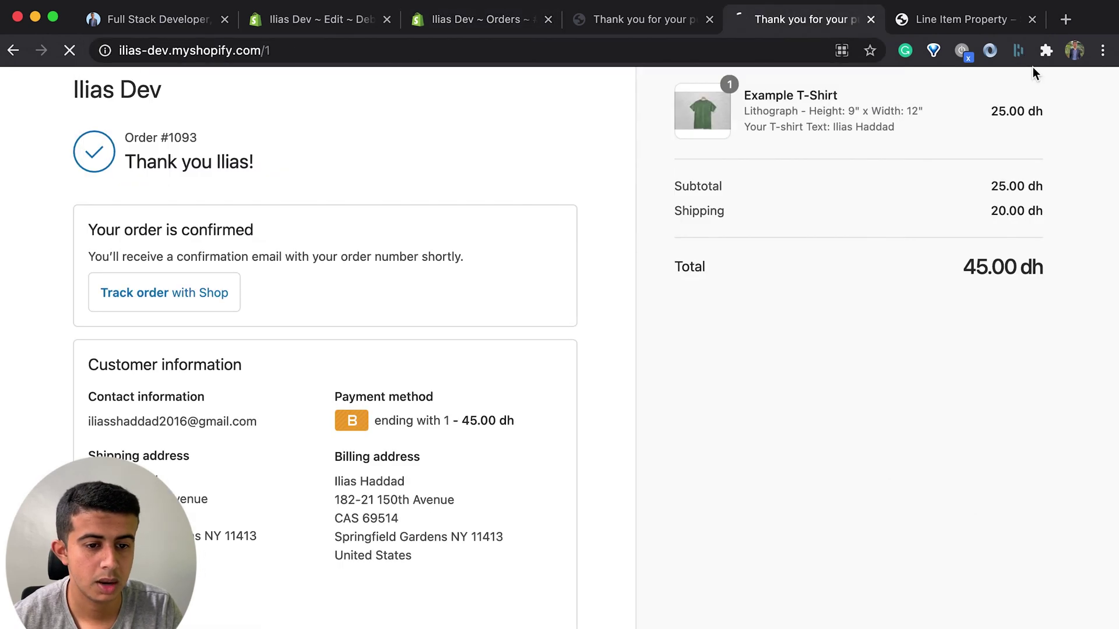
pyautogui.click(589, 102)
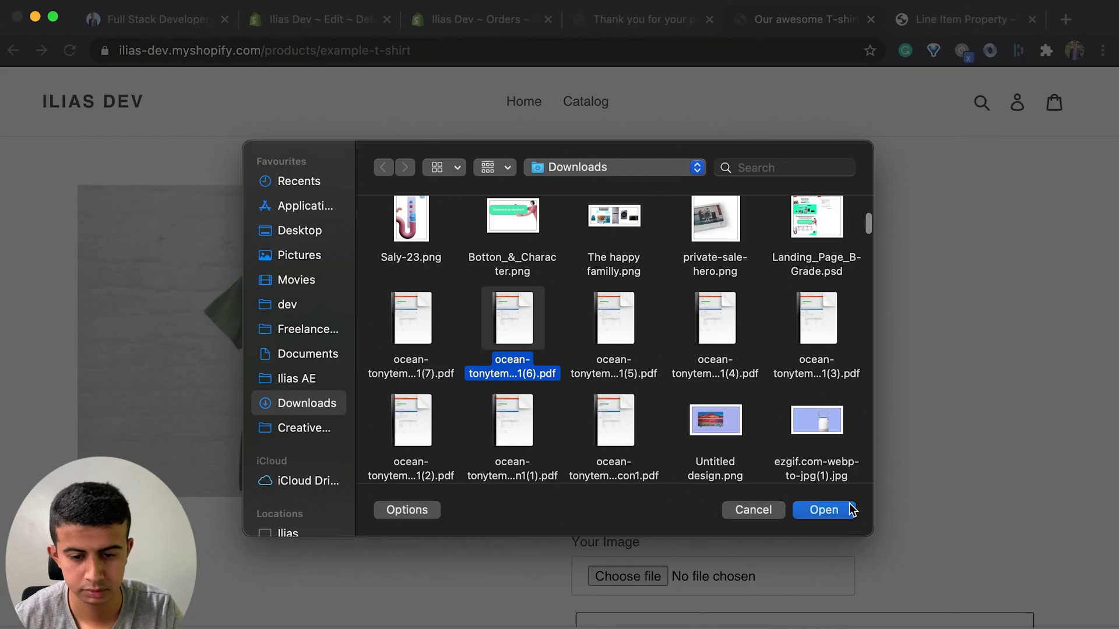
# Step: Attach a PDF as the T-shirt's image, add it to the cart and check out
pyautogui.click(841, 511)
pyautogui.scroll(-3, 734, 513)
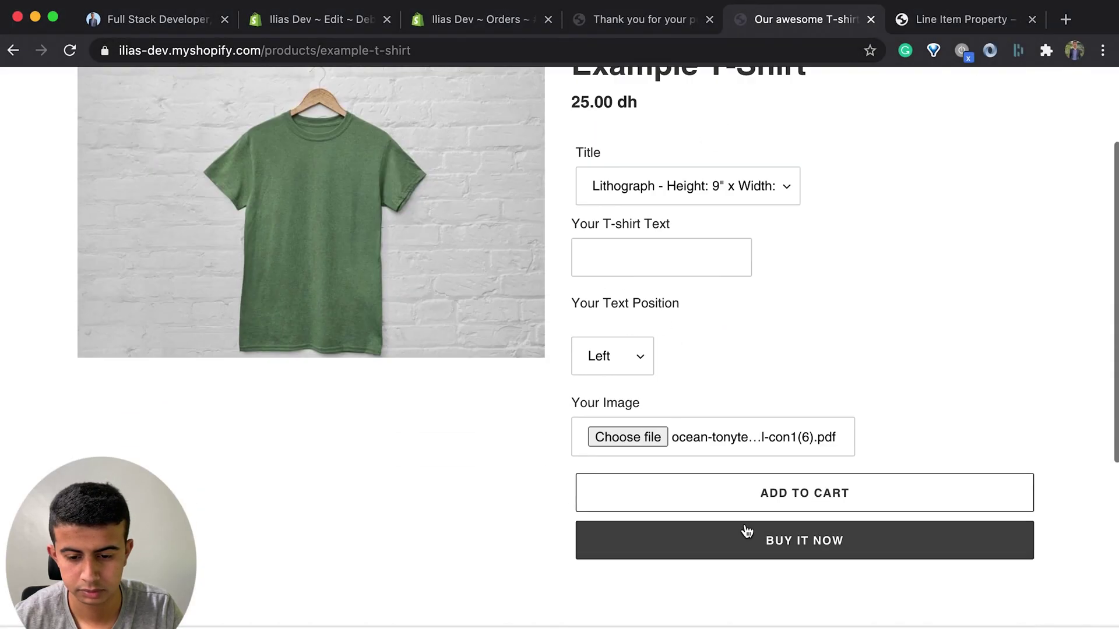
pyautogui.click(751, 498)
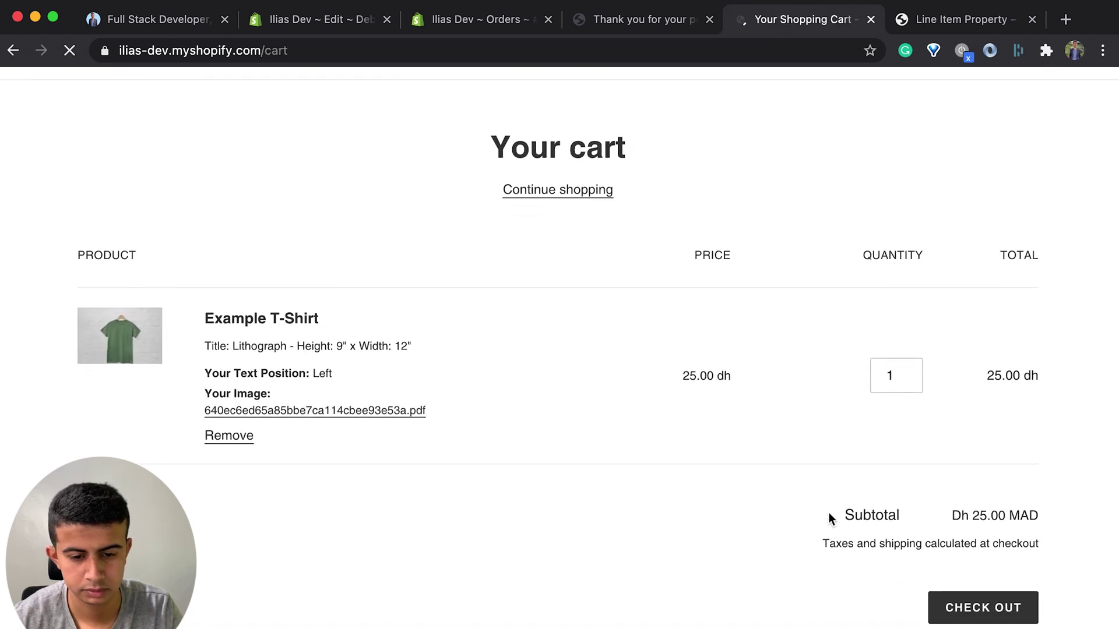
pyautogui.scroll(-1, 829, 517)
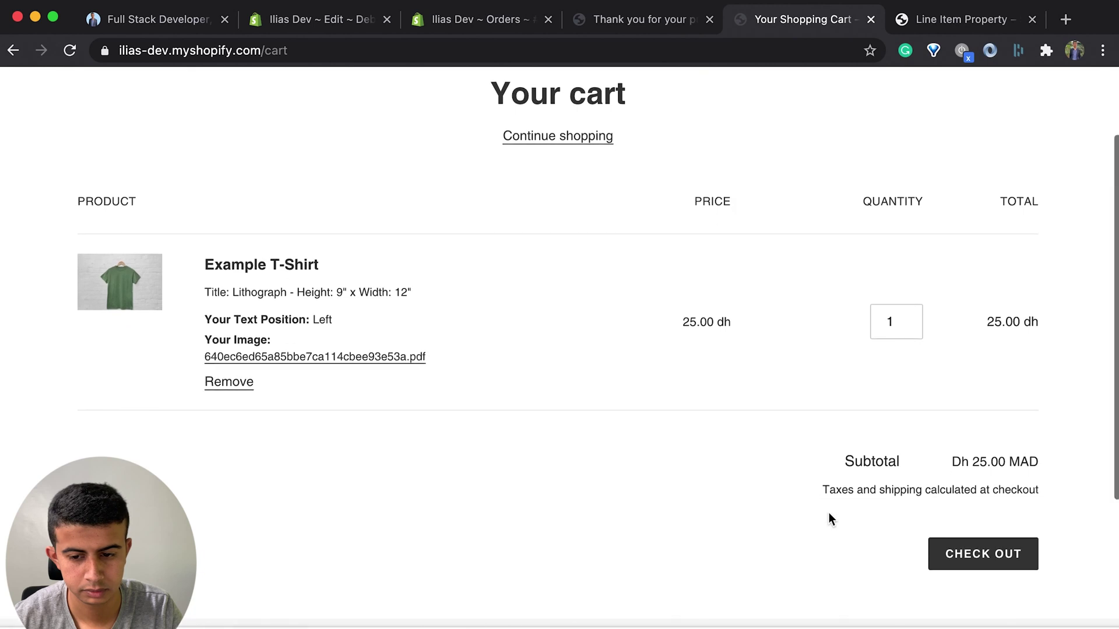
pyautogui.click(955, 557)
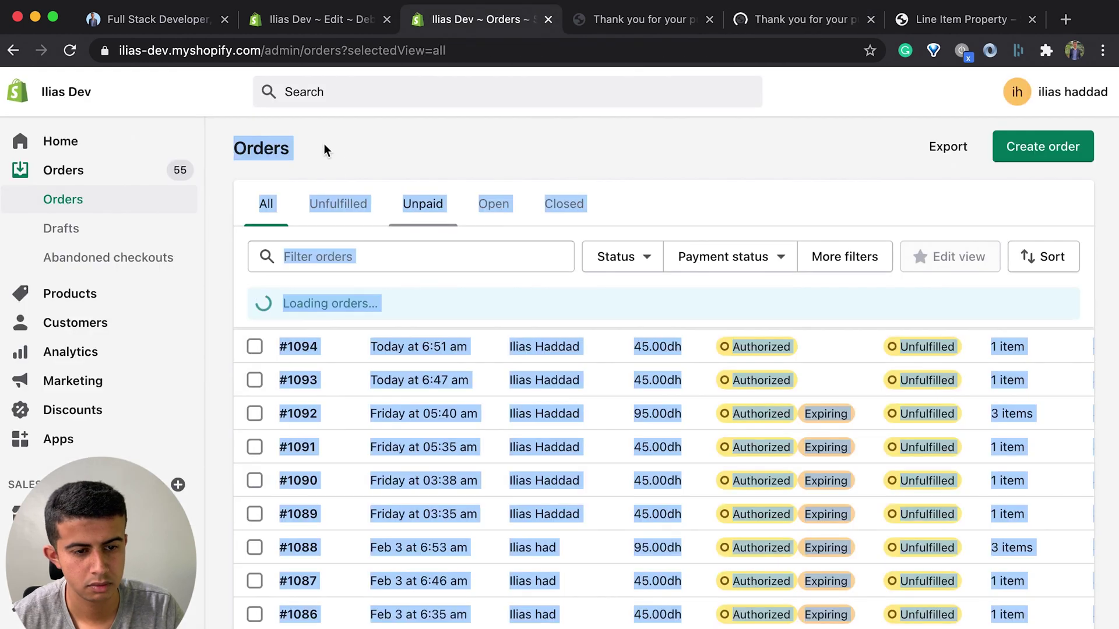
# Step: Open order #1095 and review its Left text position and Your Image link
pyautogui.click(271, 151)
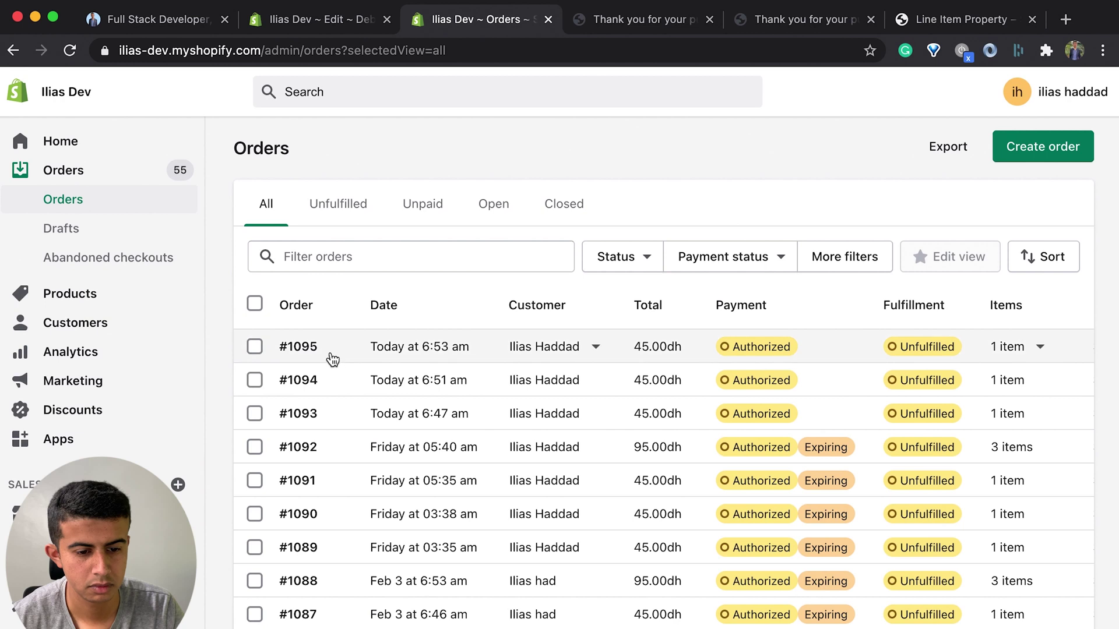
pyautogui.click(332, 360)
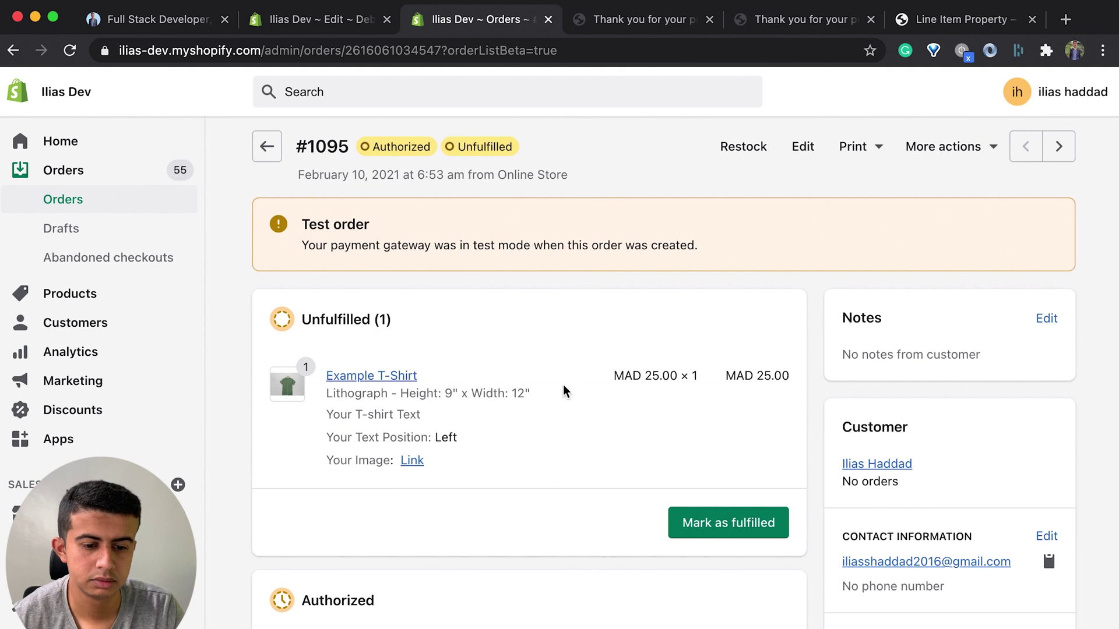
pyautogui.scroll(-2, 551, 385)
pyautogui.moveTo(410, 379)
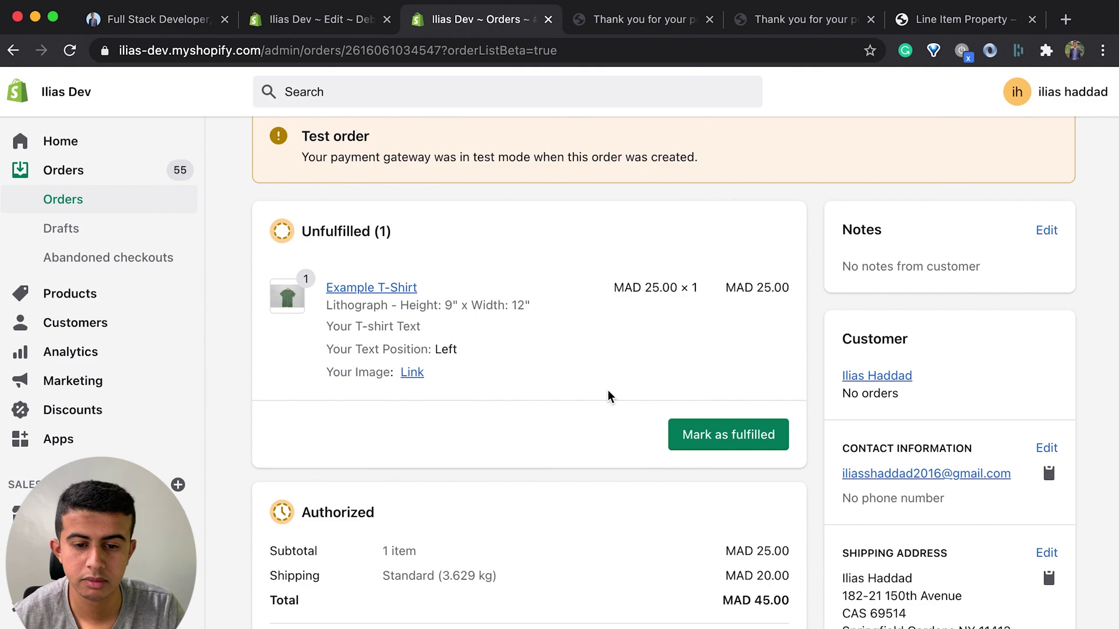
pyautogui.moveTo(662, 335)
pyautogui.scroll(-1, 660, 336)
pyautogui.scroll(3, 660, 335)
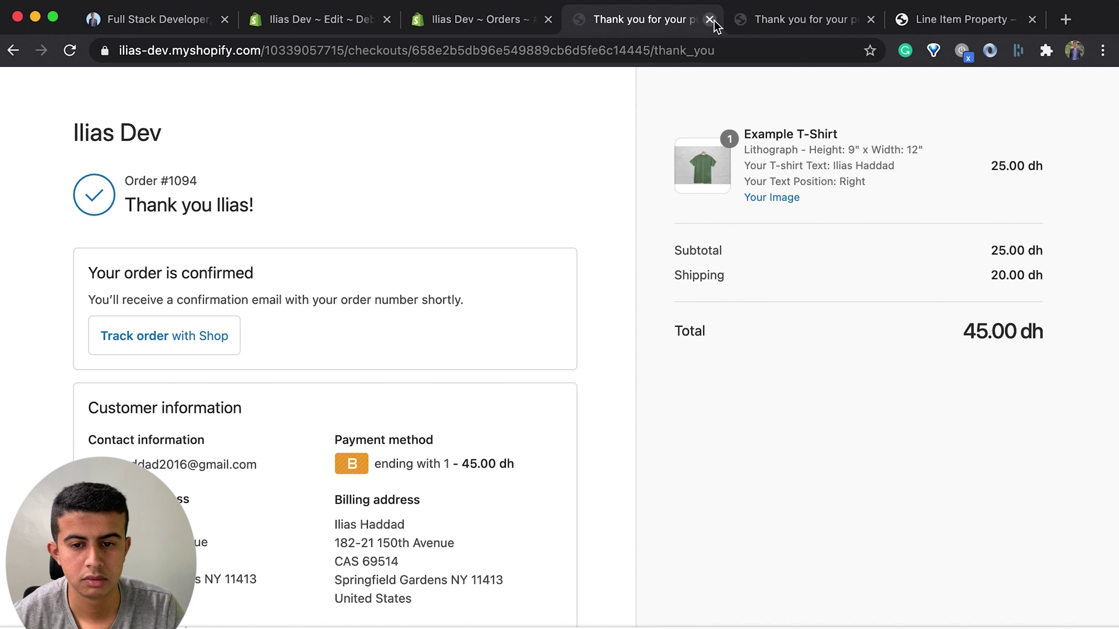
# Step: Close the #1094 thank-you tab and load the store home page
pyautogui.click(712, 20)
pyautogui.moveTo(267, 51); pyautogui.dragTo(815, 75)
pyautogui.press('BackSpace')
pyautogui.press('Return')
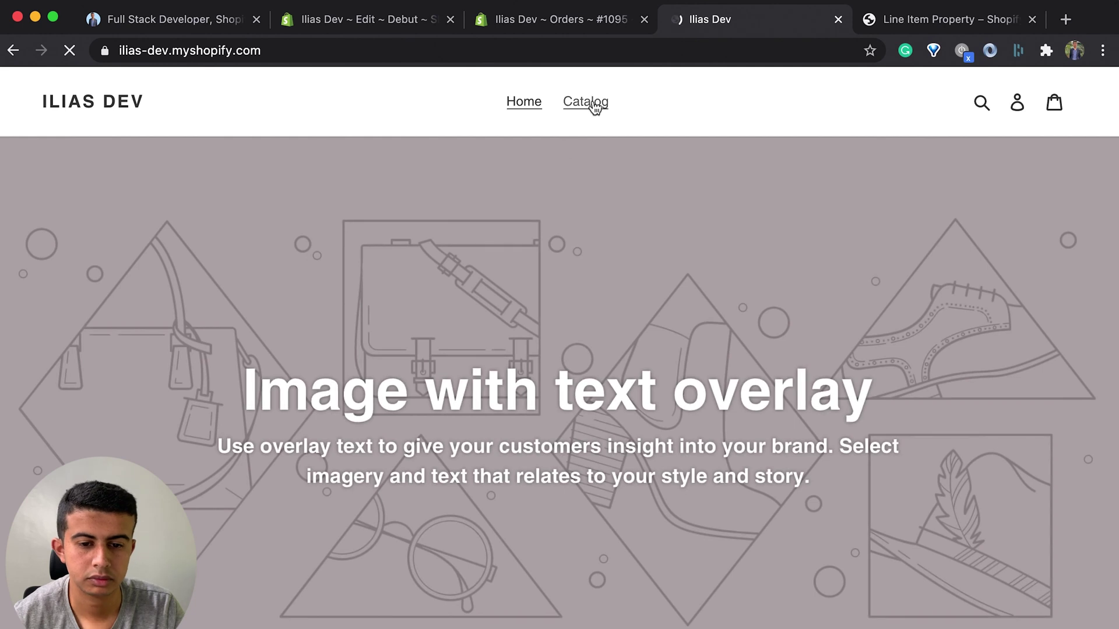
# Step: Open Example Pants from the catalog and confirm it also shows the three custom fields
pyautogui.click(593, 105)
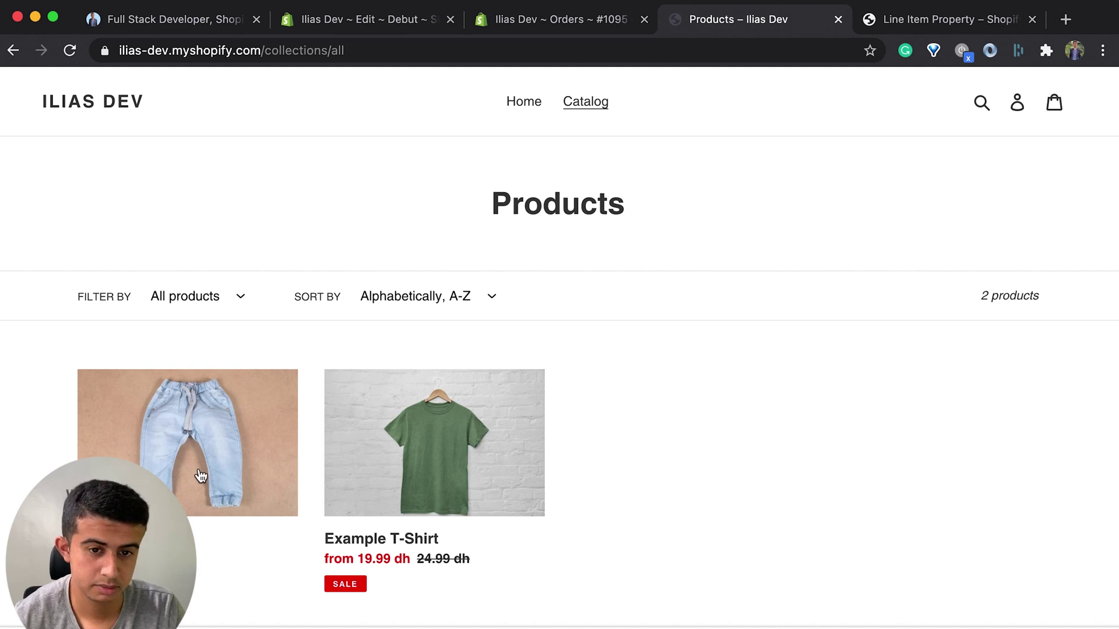
pyautogui.click(200, 476)
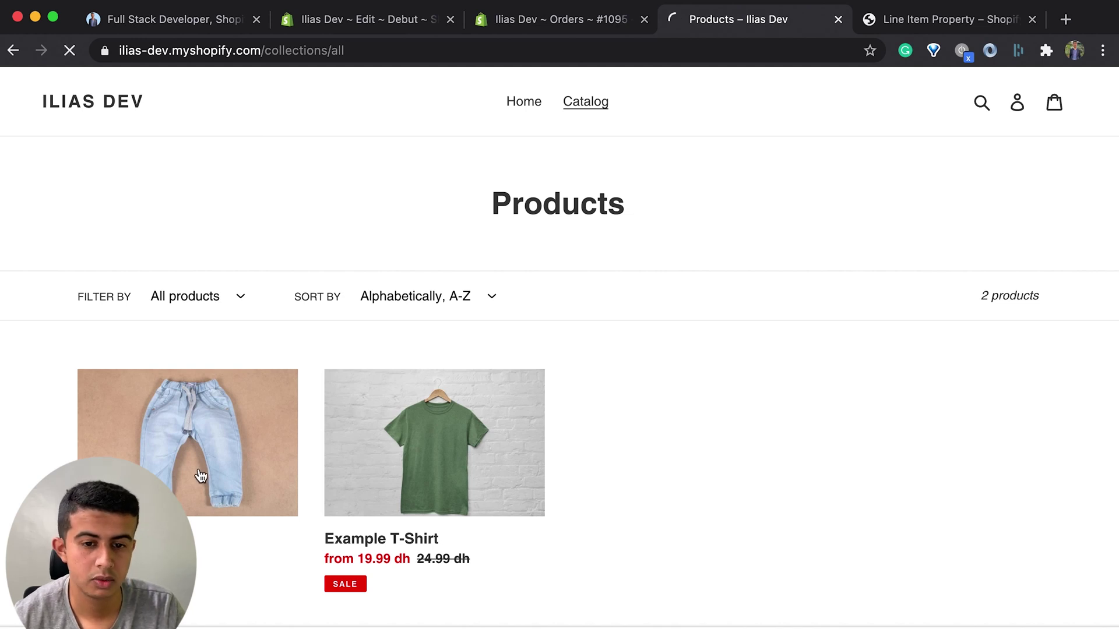
pyautogui.scroll(-3, 670, 396)
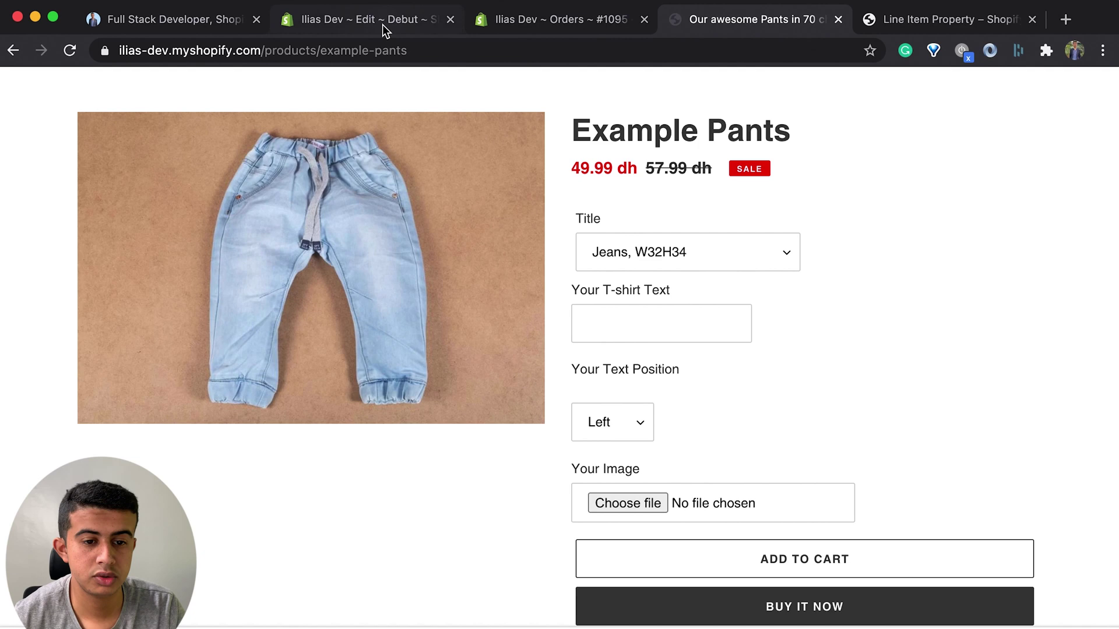
pyautogui.click(383, 24)
pyautogui.scroll(-2, 580, 456)
pyautogui.scroll(5, 585, 438)
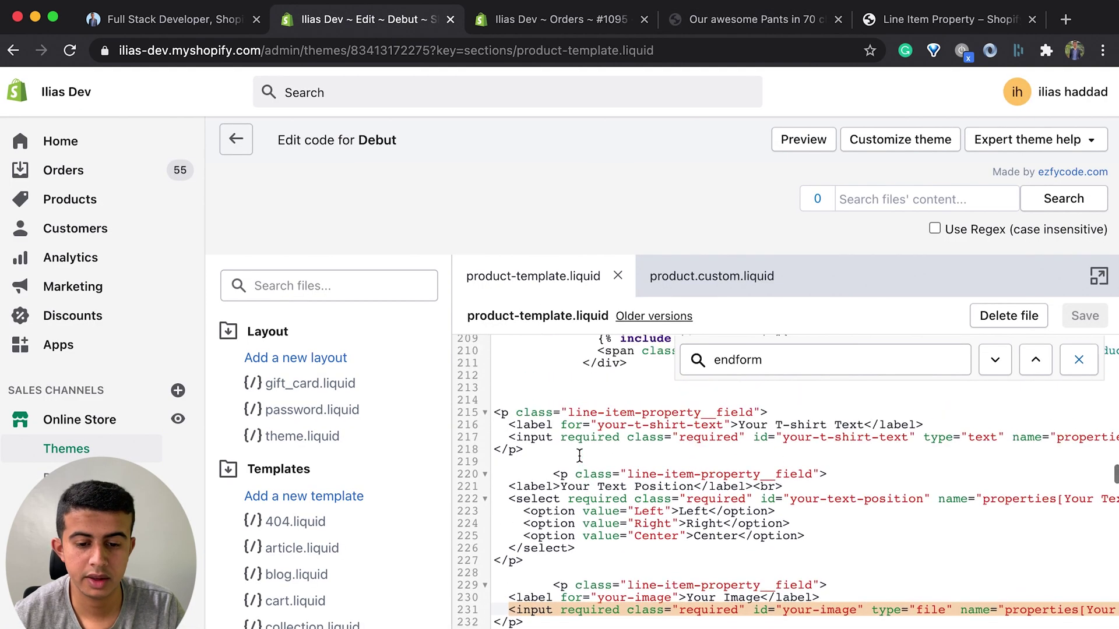
# Step: Insert {% if template == 'product.custom' %} above the line-item fields on line 213 and save product-template.liquid
pyautogui.click(590, 428)
pyautogui.write('{')
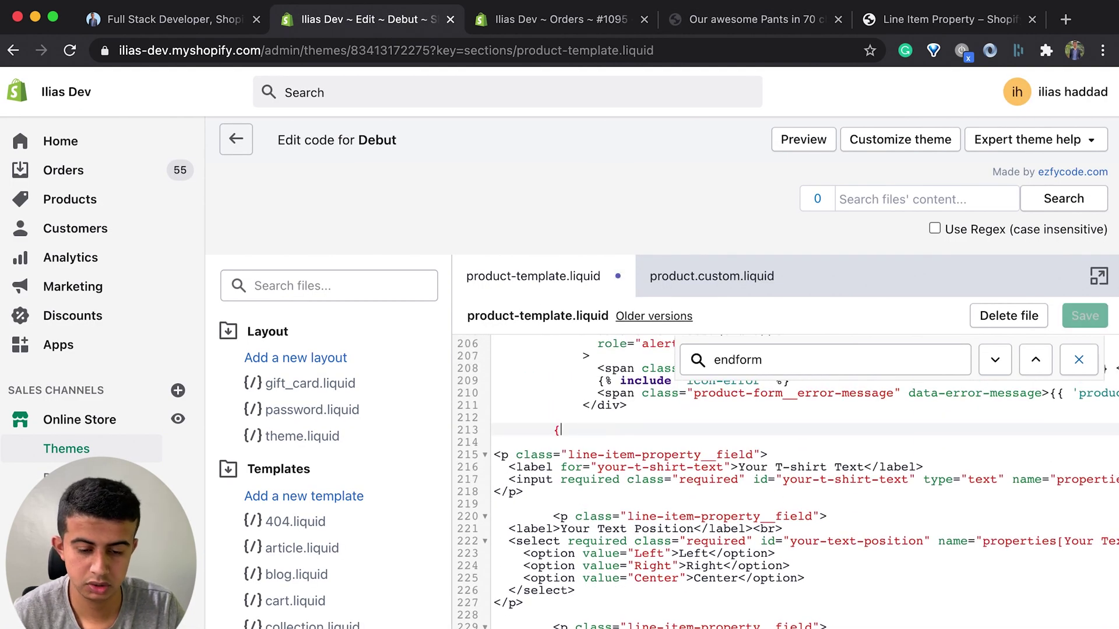
pyautogui.write('%')
pyautogui.write('%')
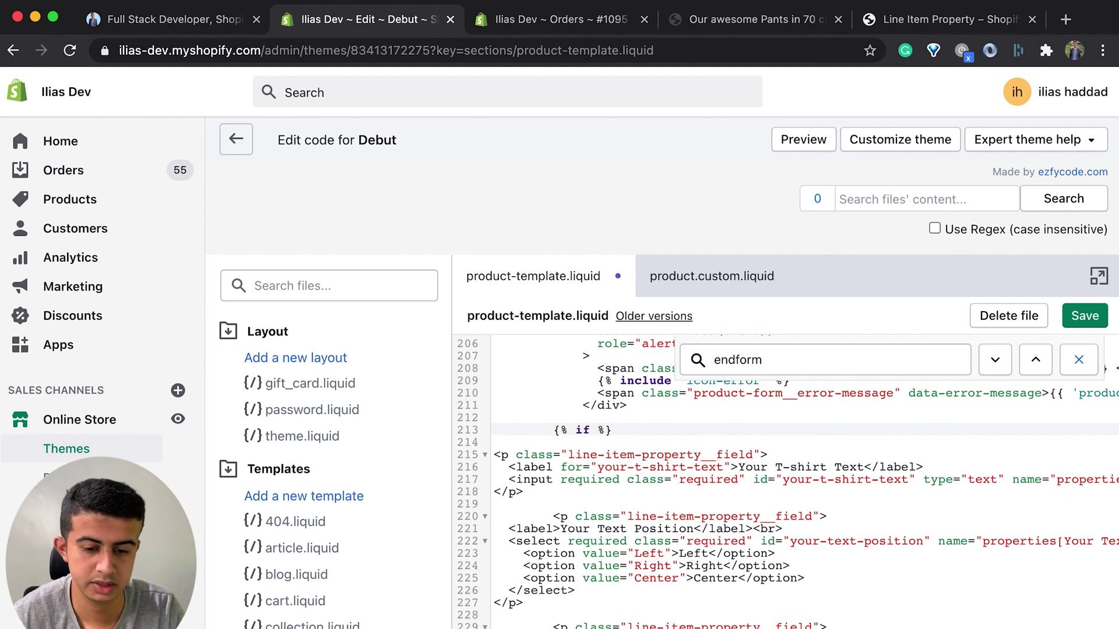
pyautogui.write(' if template')
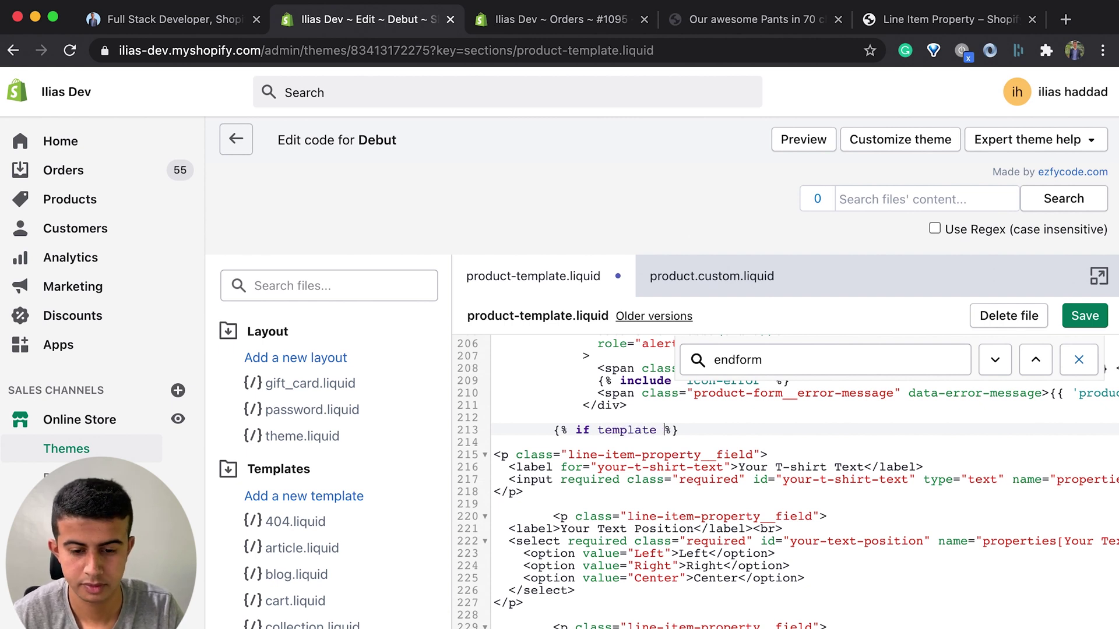
pyautogui.write(" == ''product.custom")
pyautogui.scroll(-2, 563, 541)
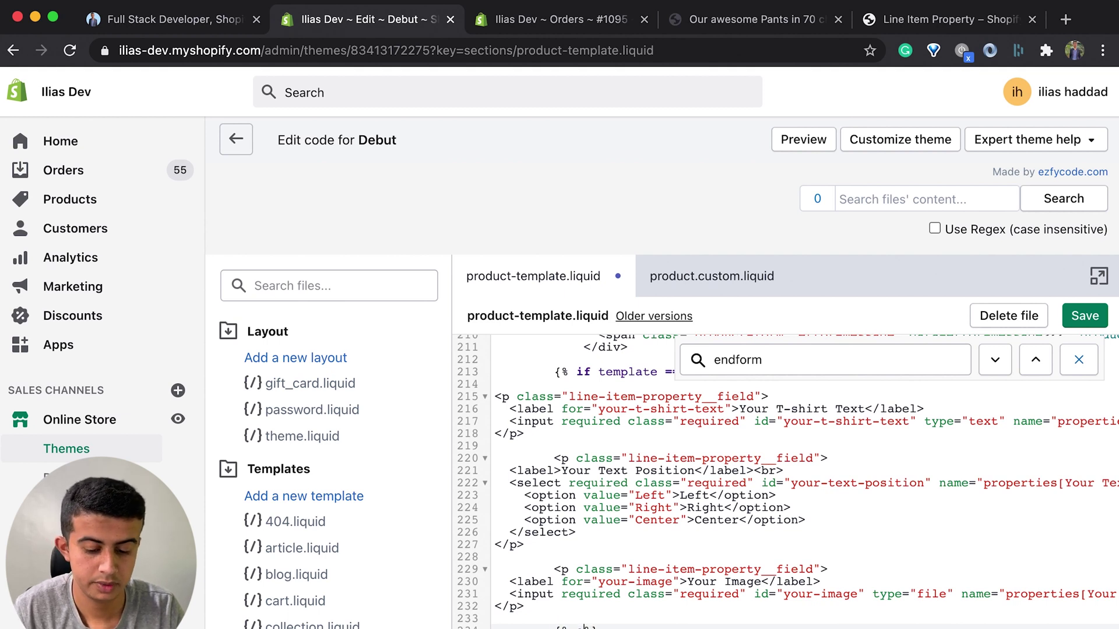
pyautogui.press('super+s')
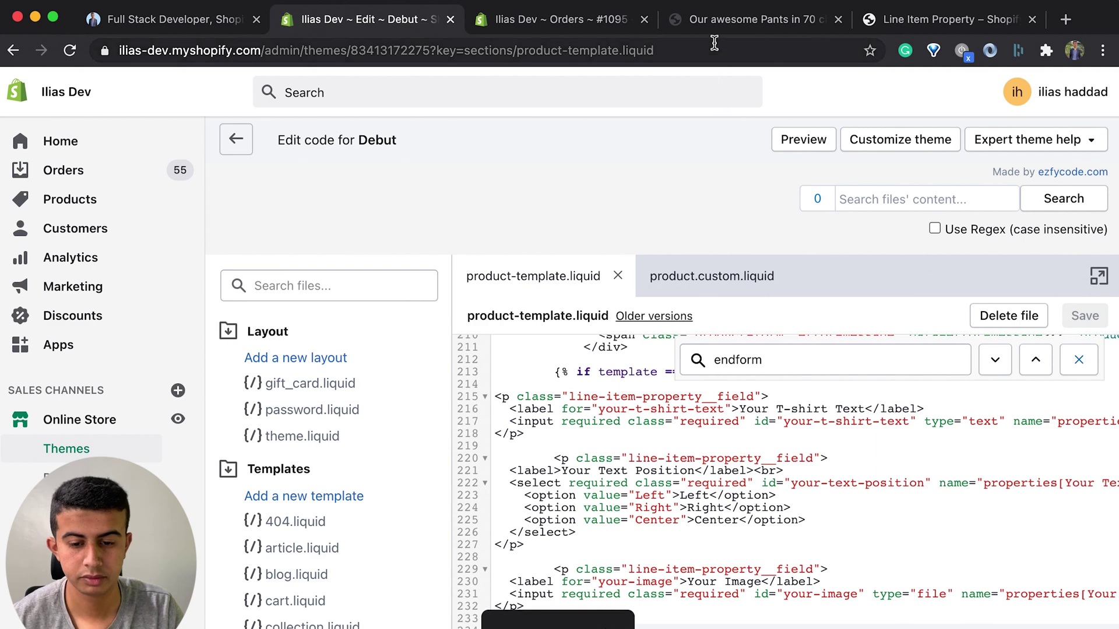
pyautogui.click(688, 24)
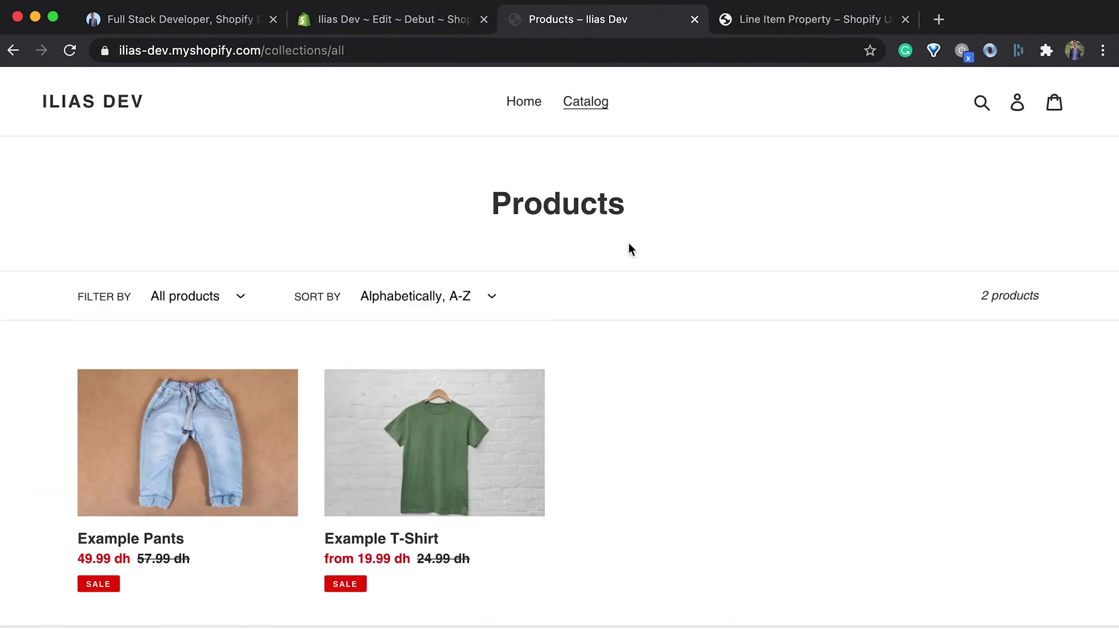
# Step: Verify Example Pants has no custom fields and Example T-Shirt still shows its text, position and image fields
pyautogui.scroll(-1, 431, 459)
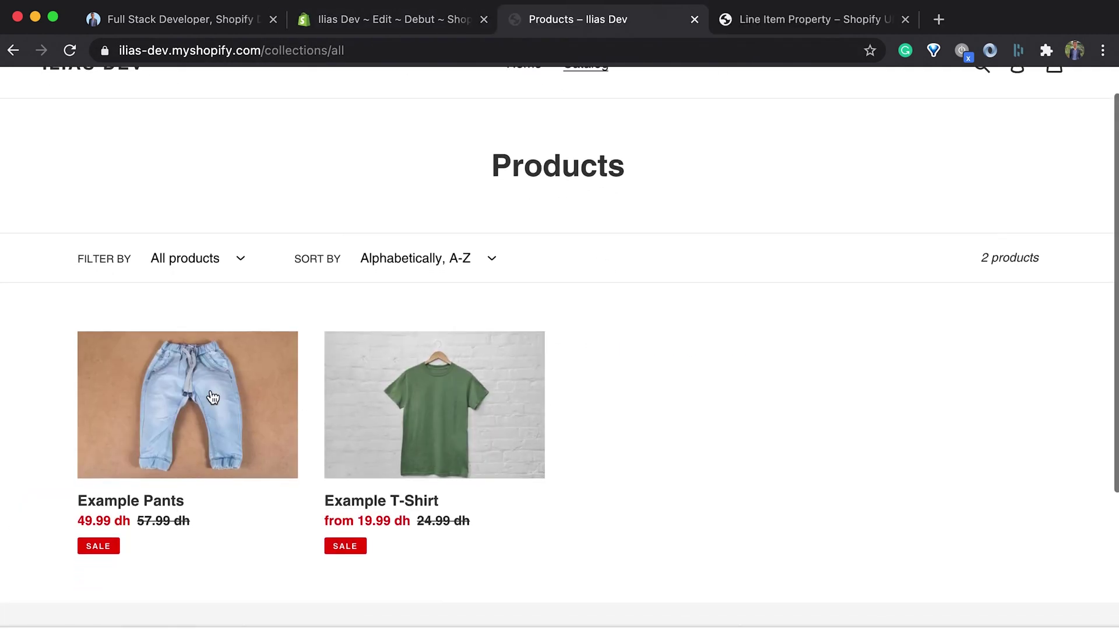
pyautogui.click(179, 401)
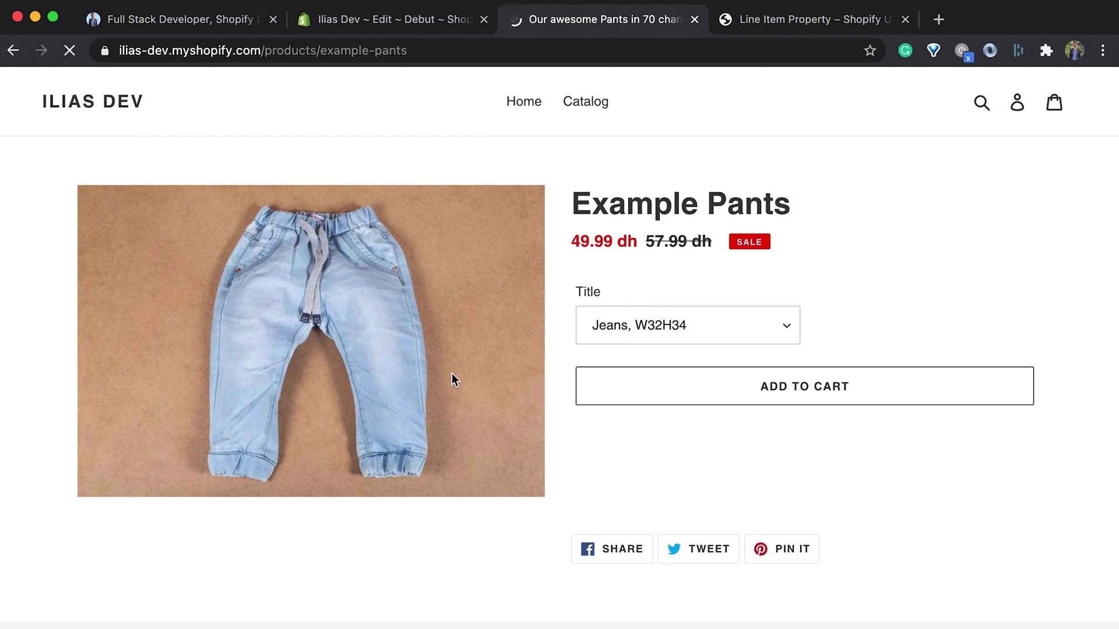
pyautogui.press('super+Left')
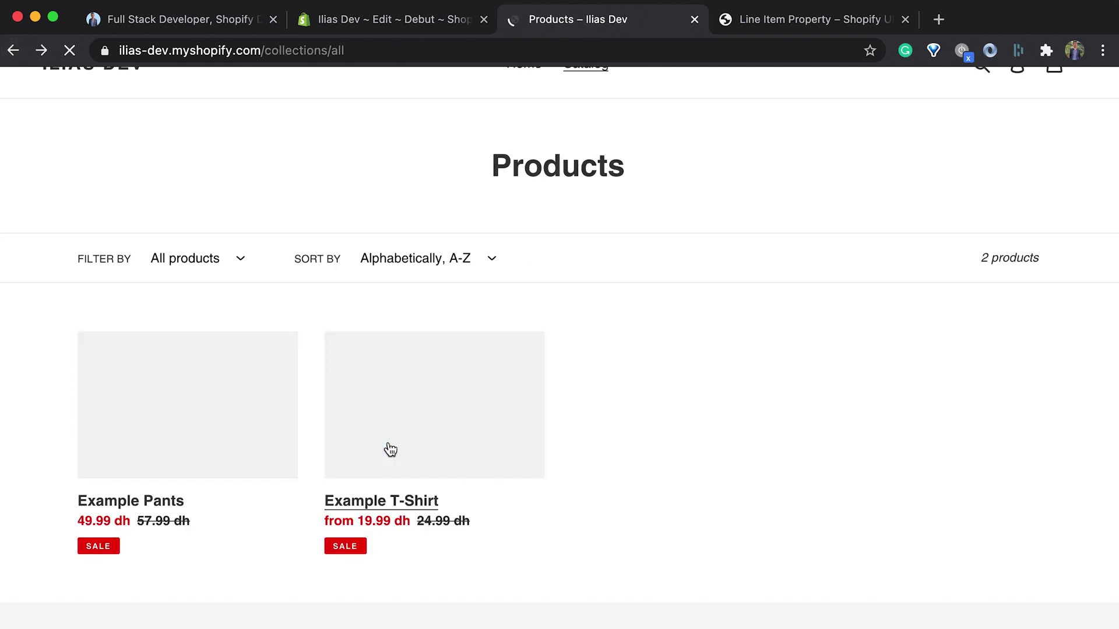
pyautogui.click(390, 450)
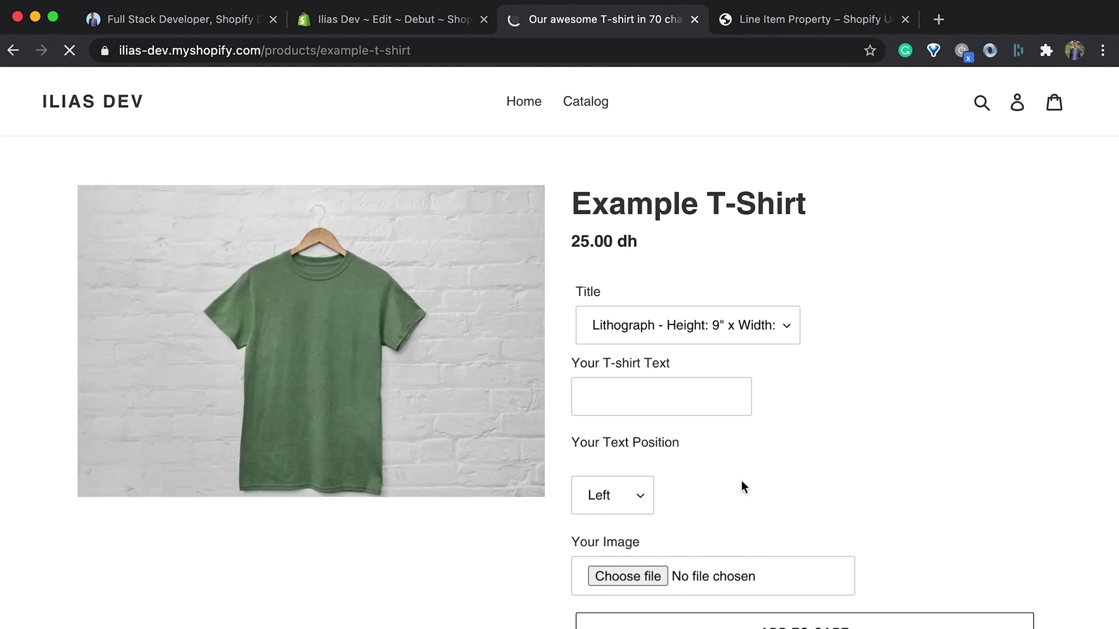
pyautogui.scroll(-5, 686, 452)
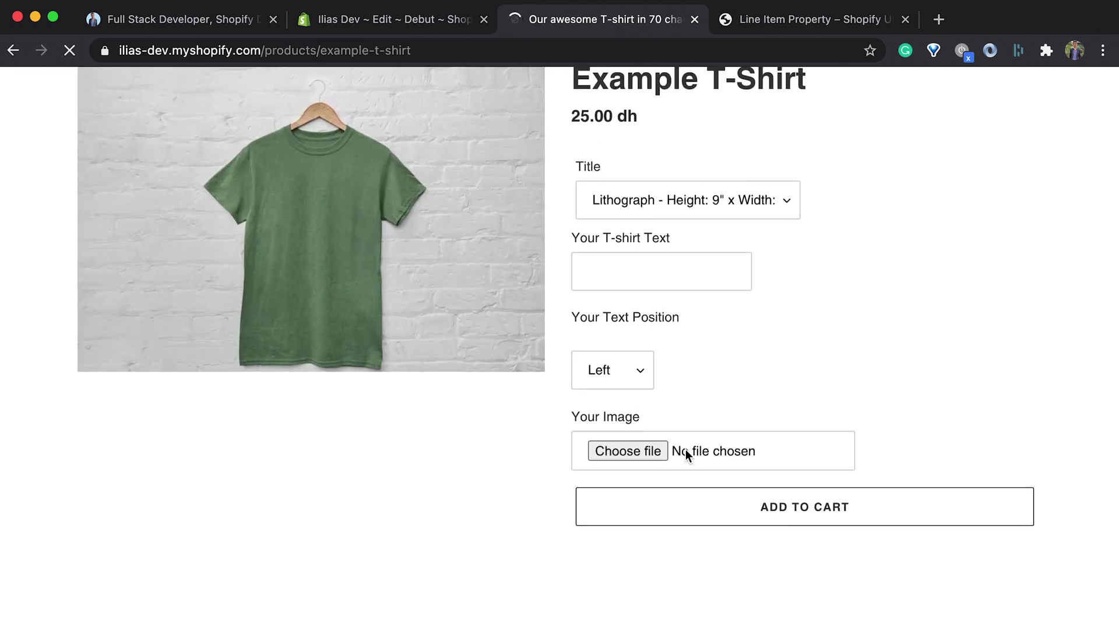